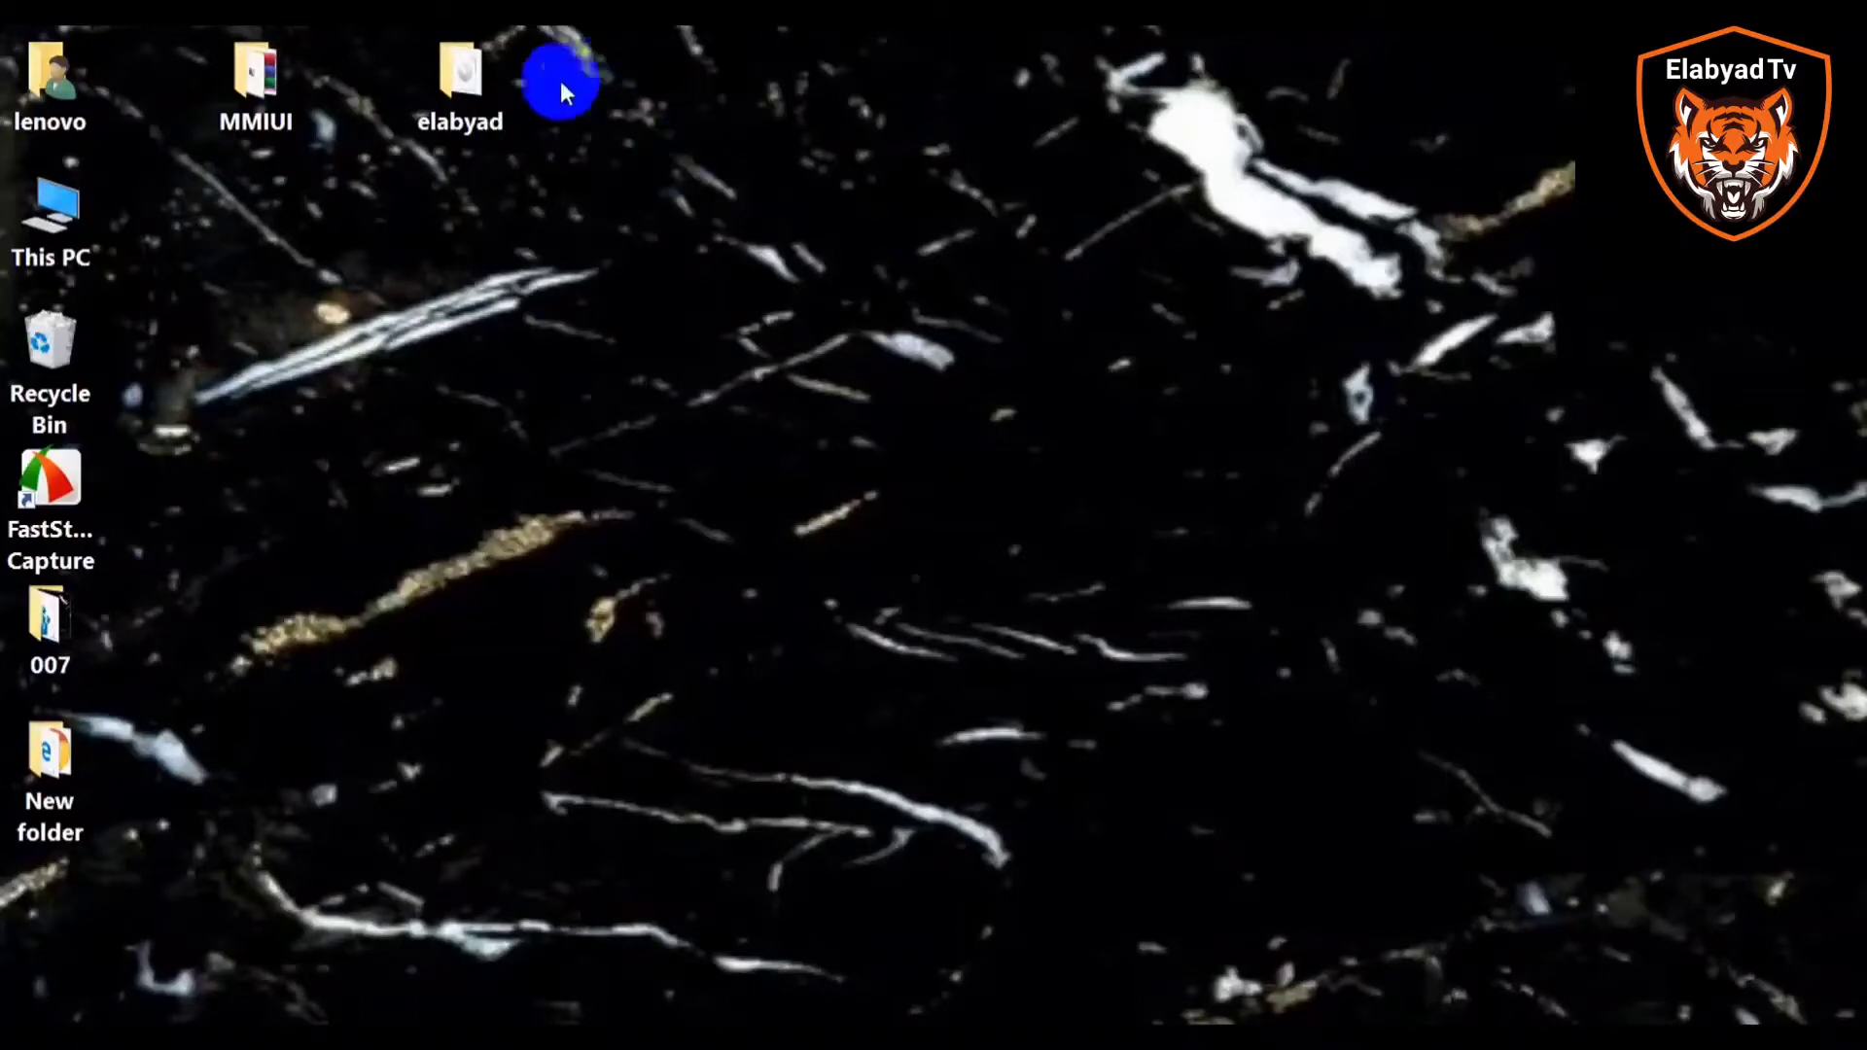
# - Open the elabyad folder from the desktop in a maximized window and review its archives and the recovery image
pyautogui.doubleClick(450, 98)
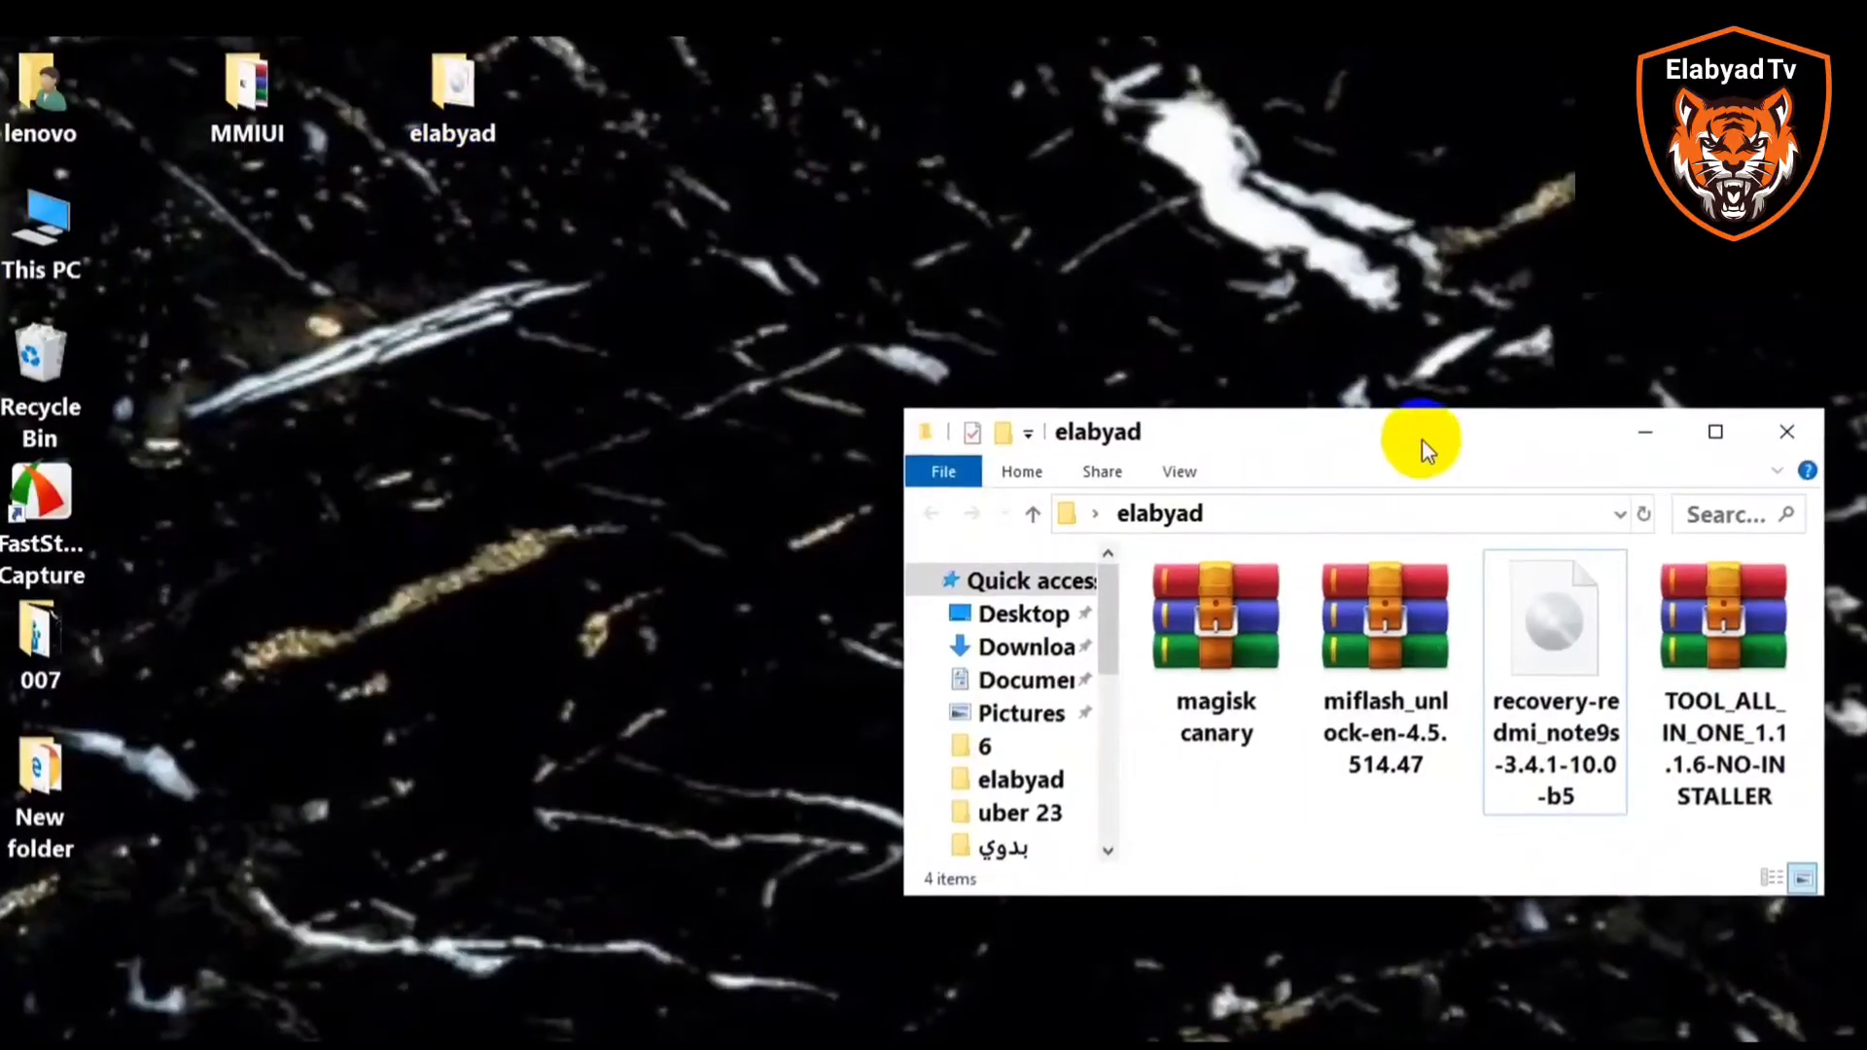
pyautogui.doubleClick(1422, 436)
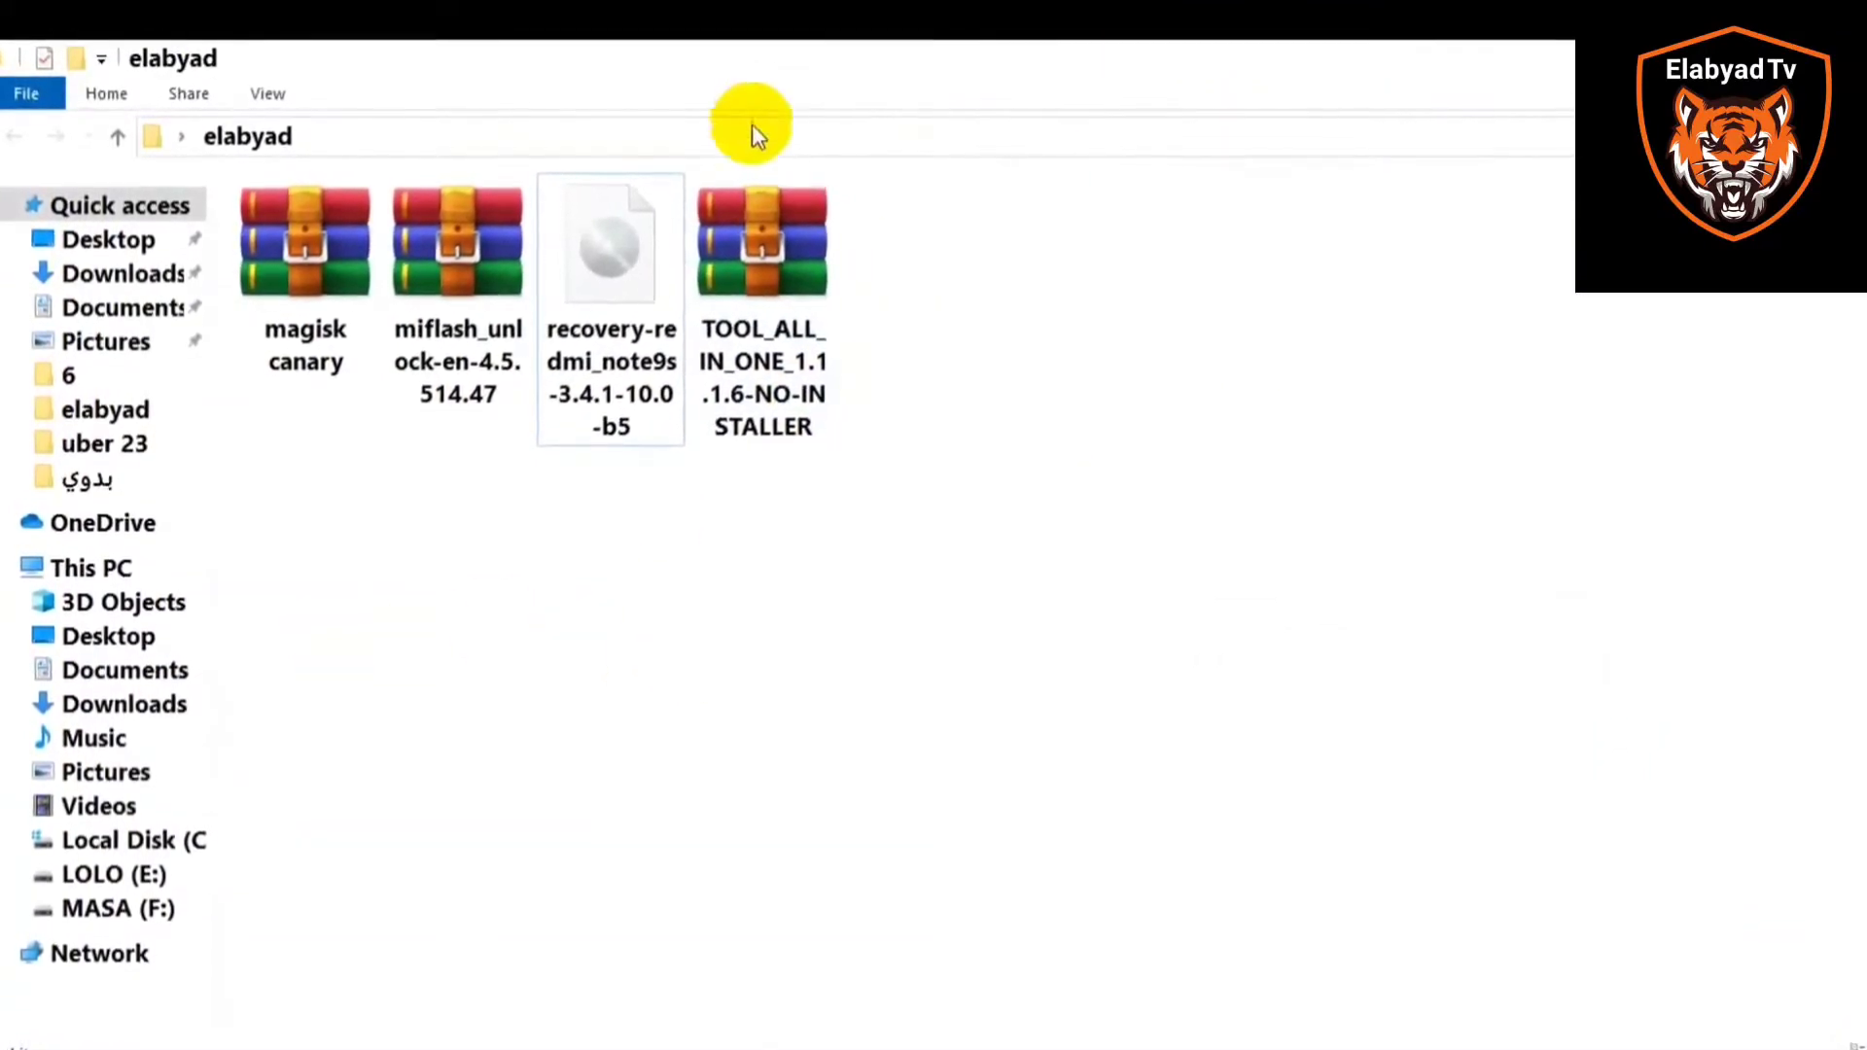
pyautogui.click(771, 221)
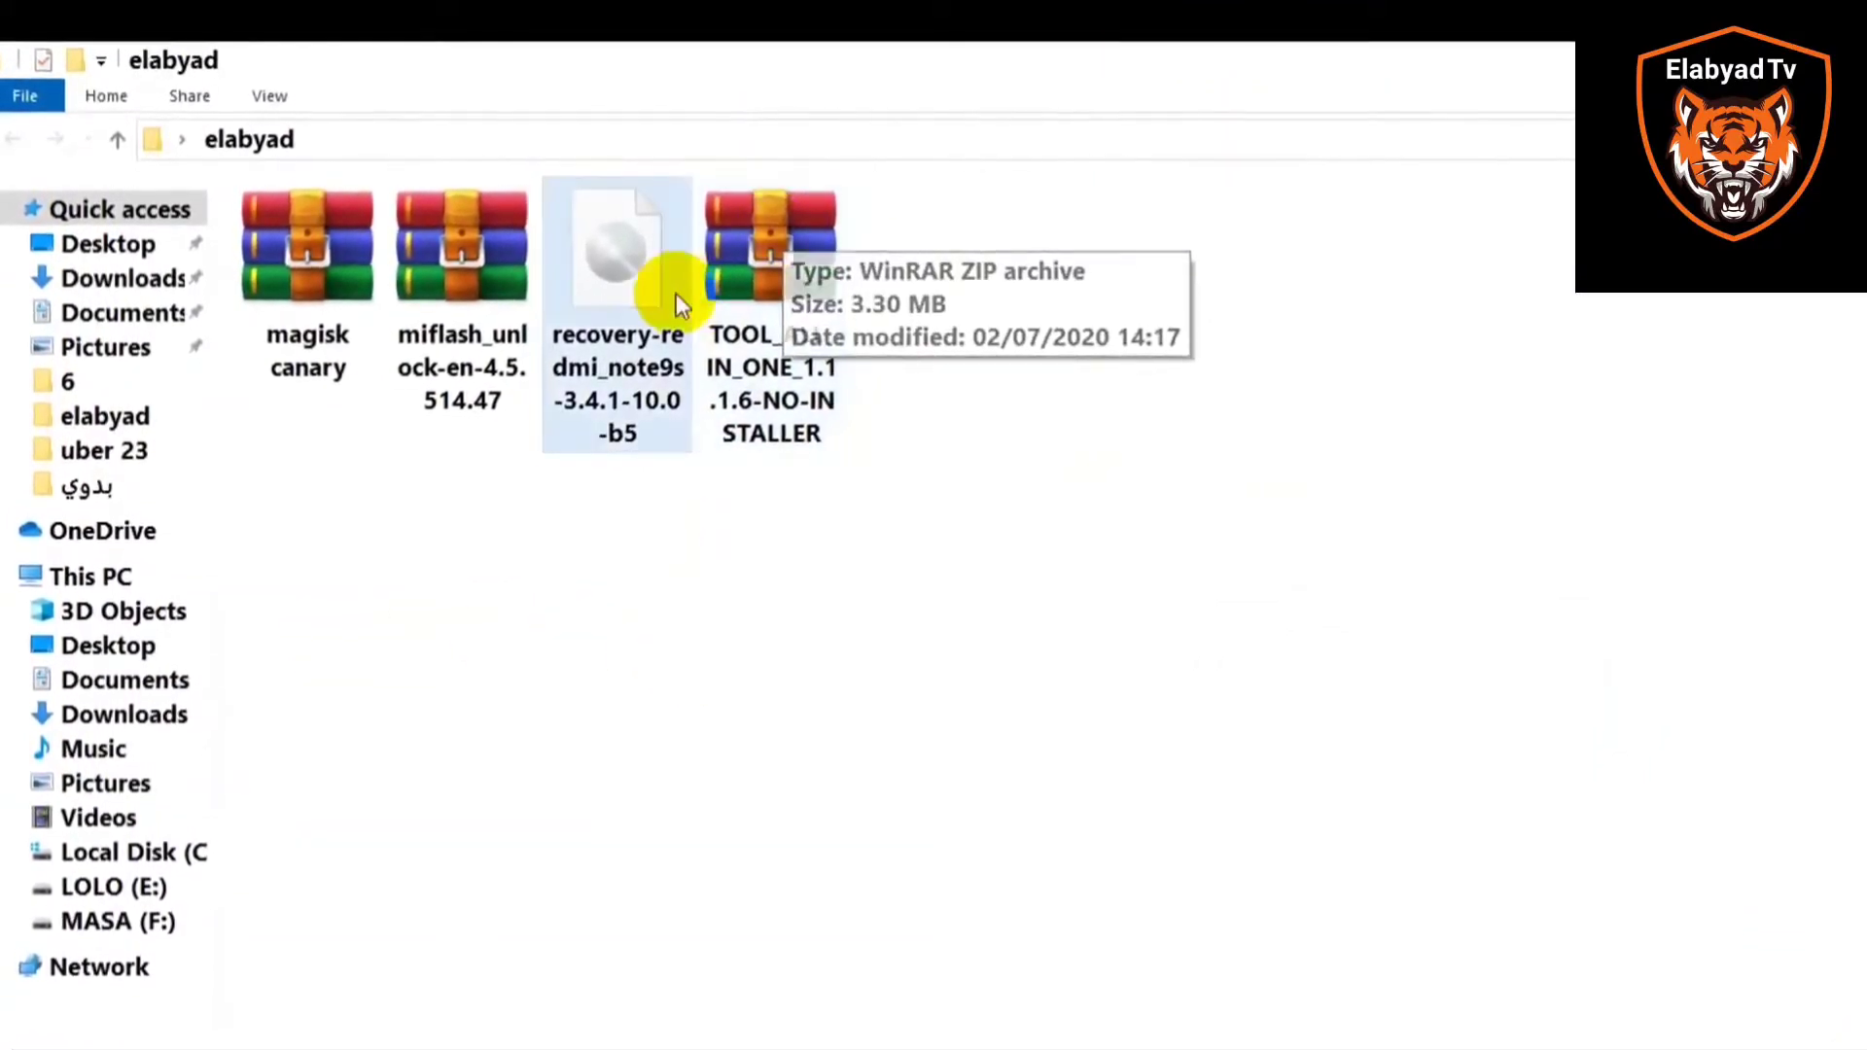
pyautogui.click(629, 285)
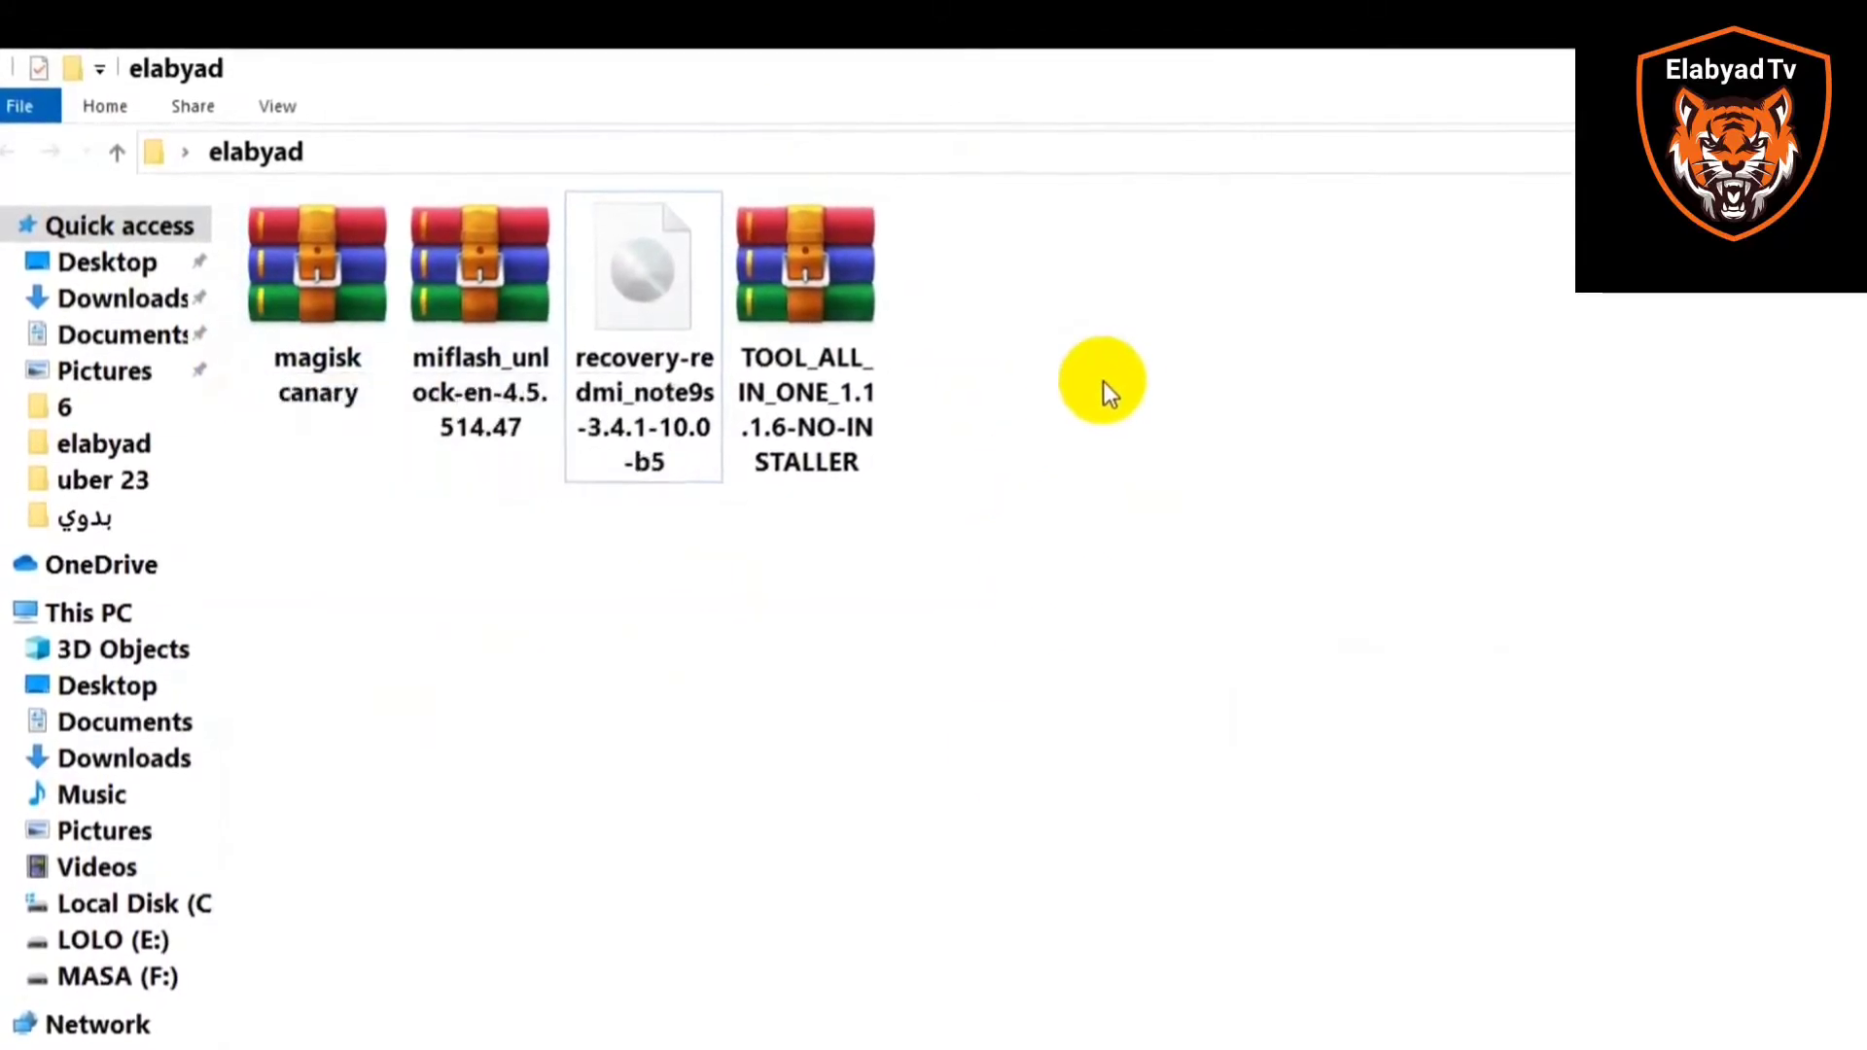
pyautogui.moveTo(663, 277)
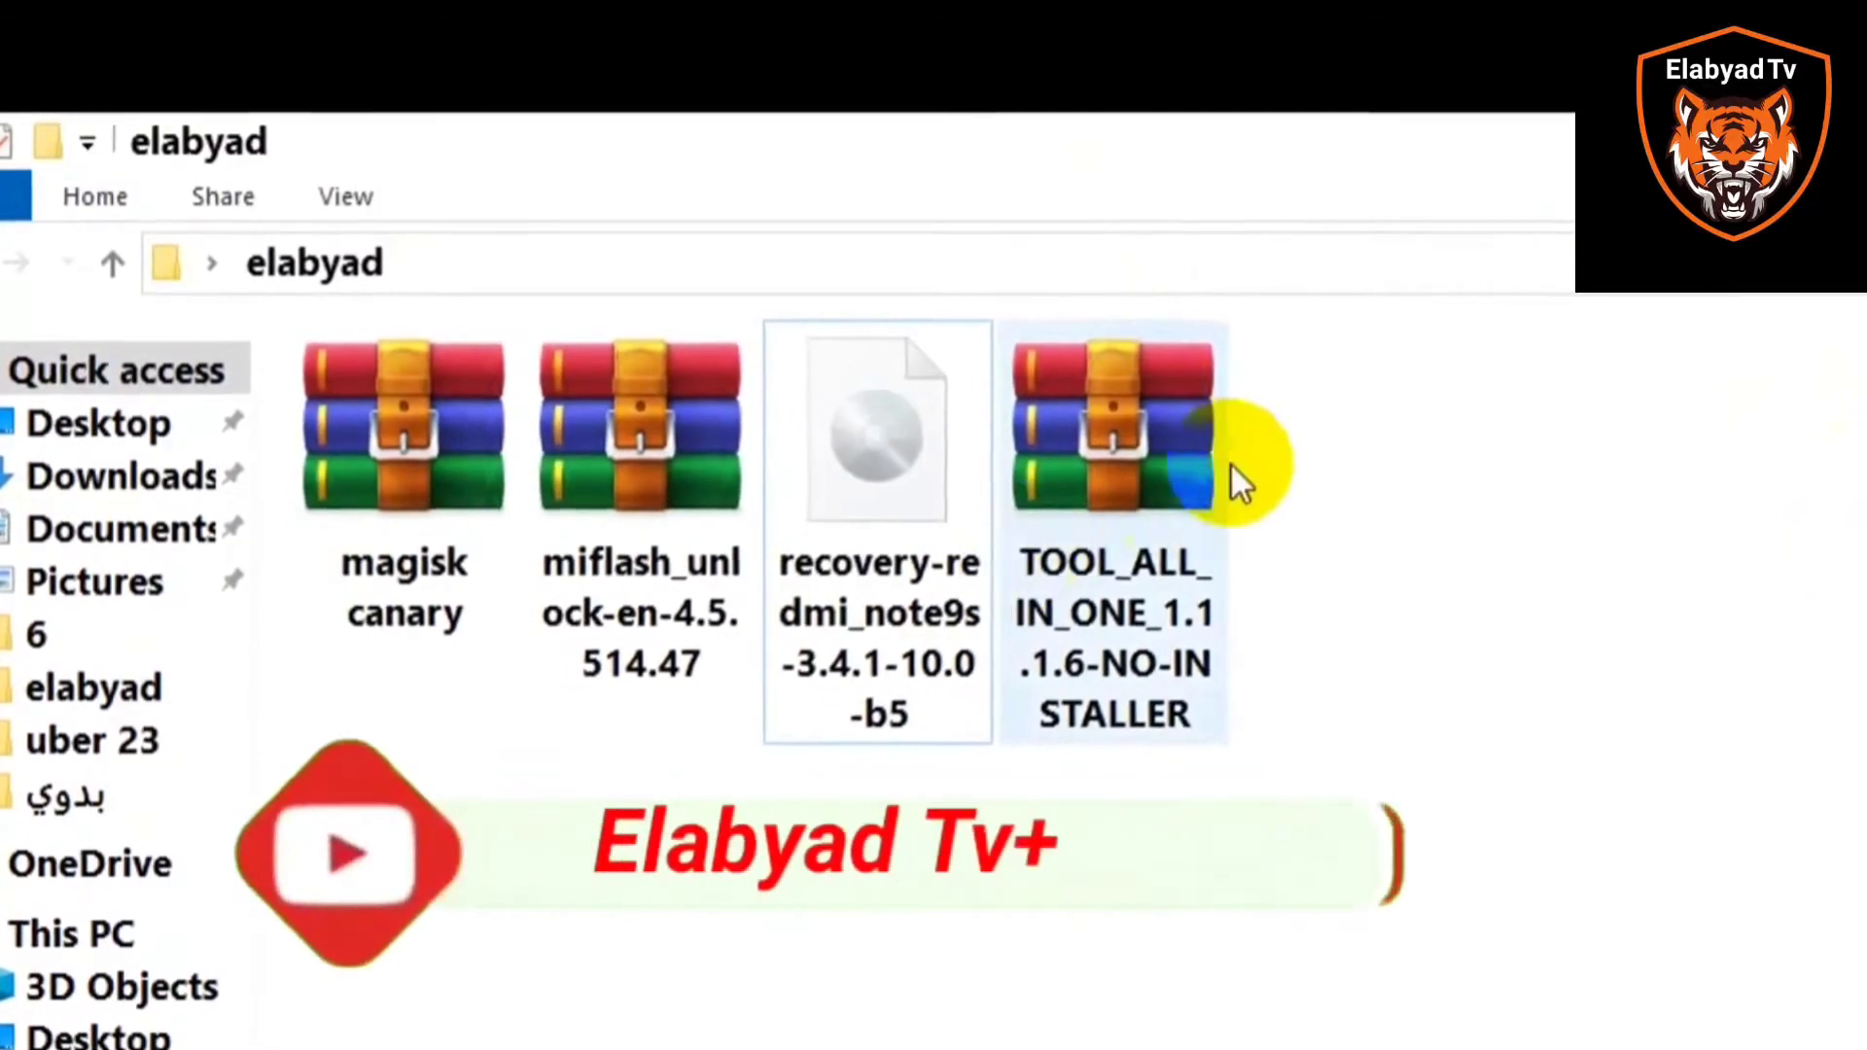
# - Extract the TOOL_ALL_IN_ONE_1.1.1.6-NO-INSTALLER and miflash_unlock-en-4.5.514.47 archives, each into its own folder
pyautogui.click(1199, 423)
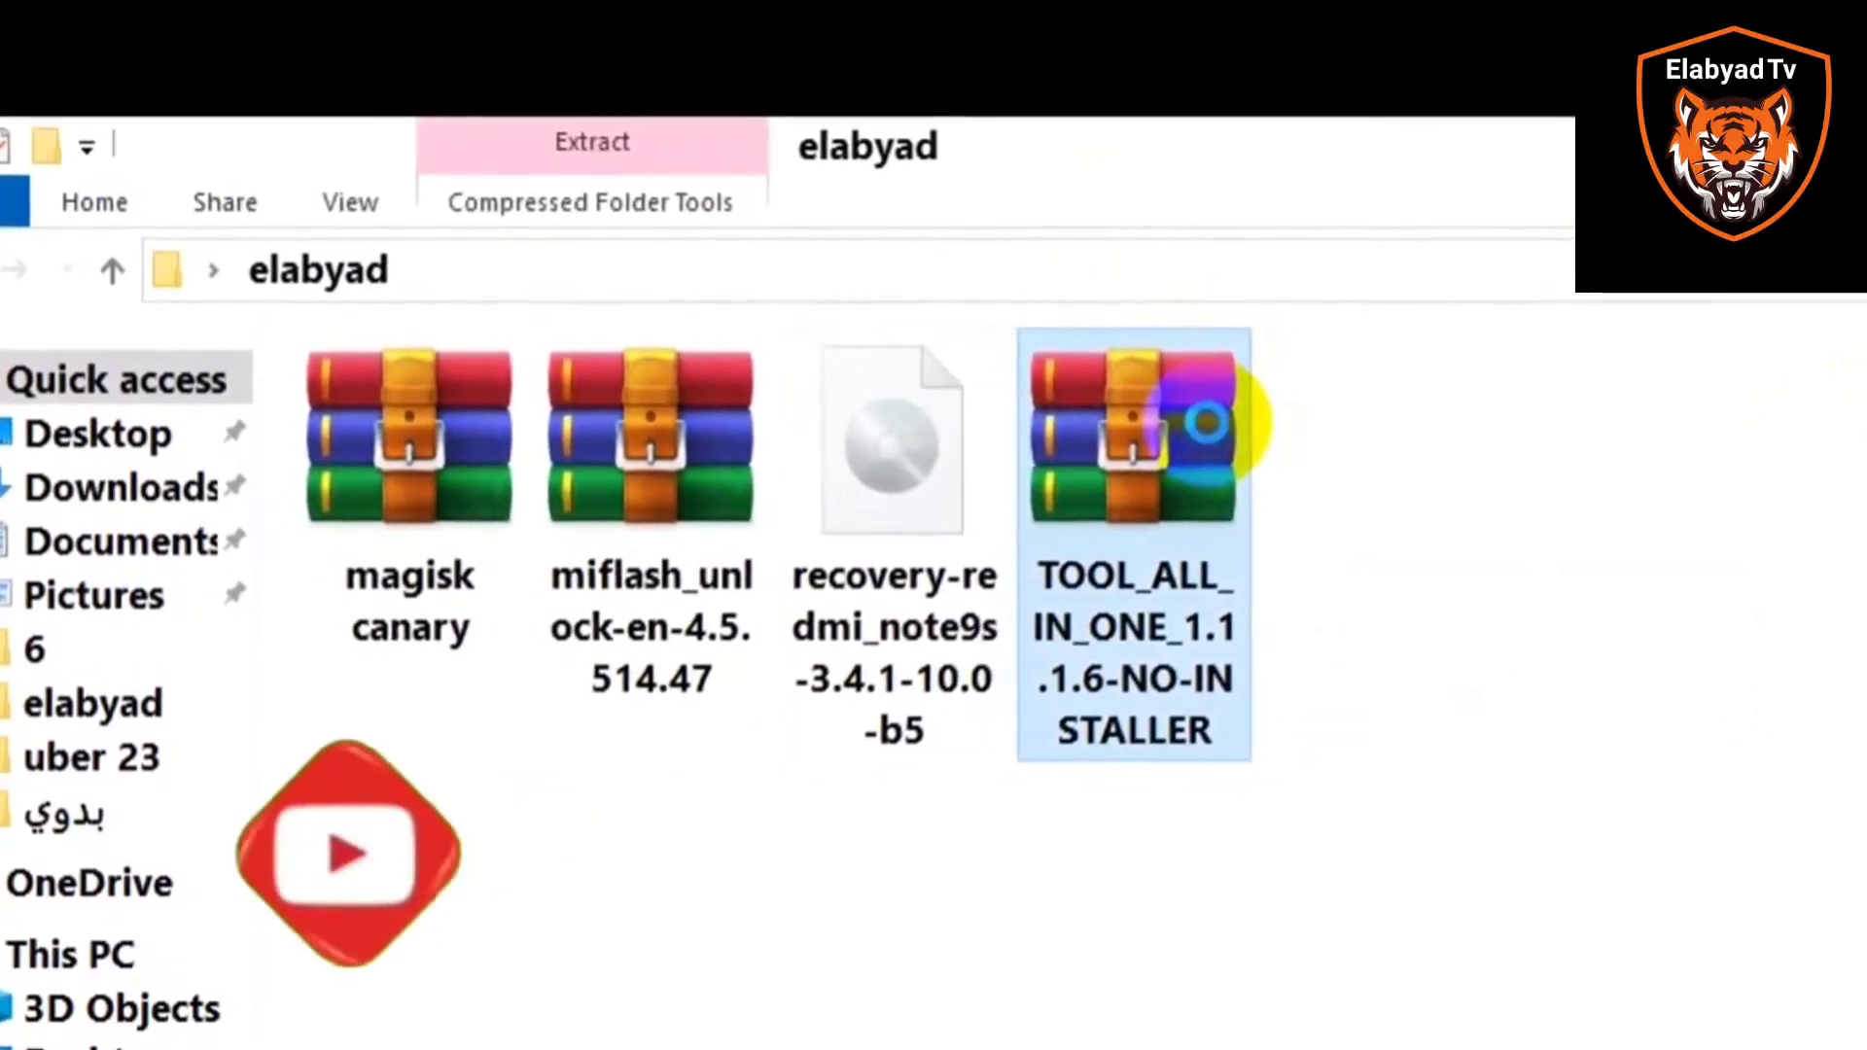
pyautogui.rightClick(1211, 424)
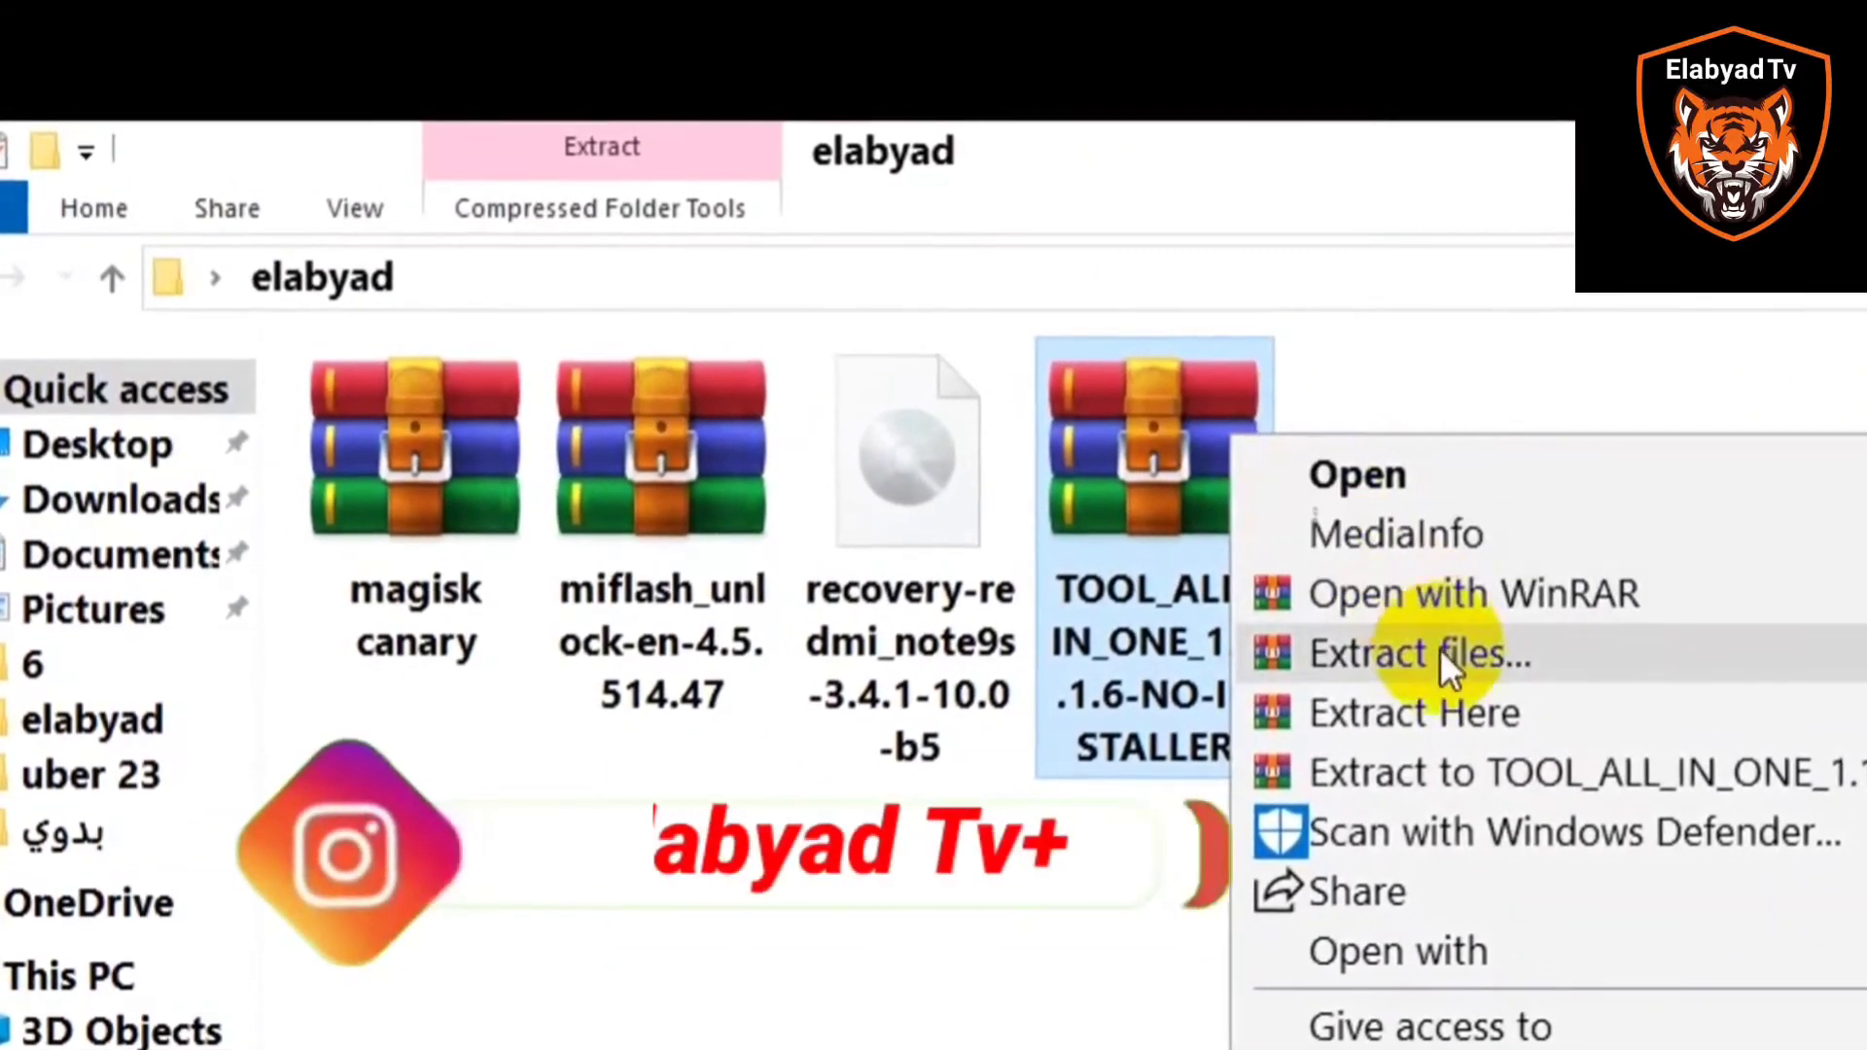
pyautogui.click(1468, 784)
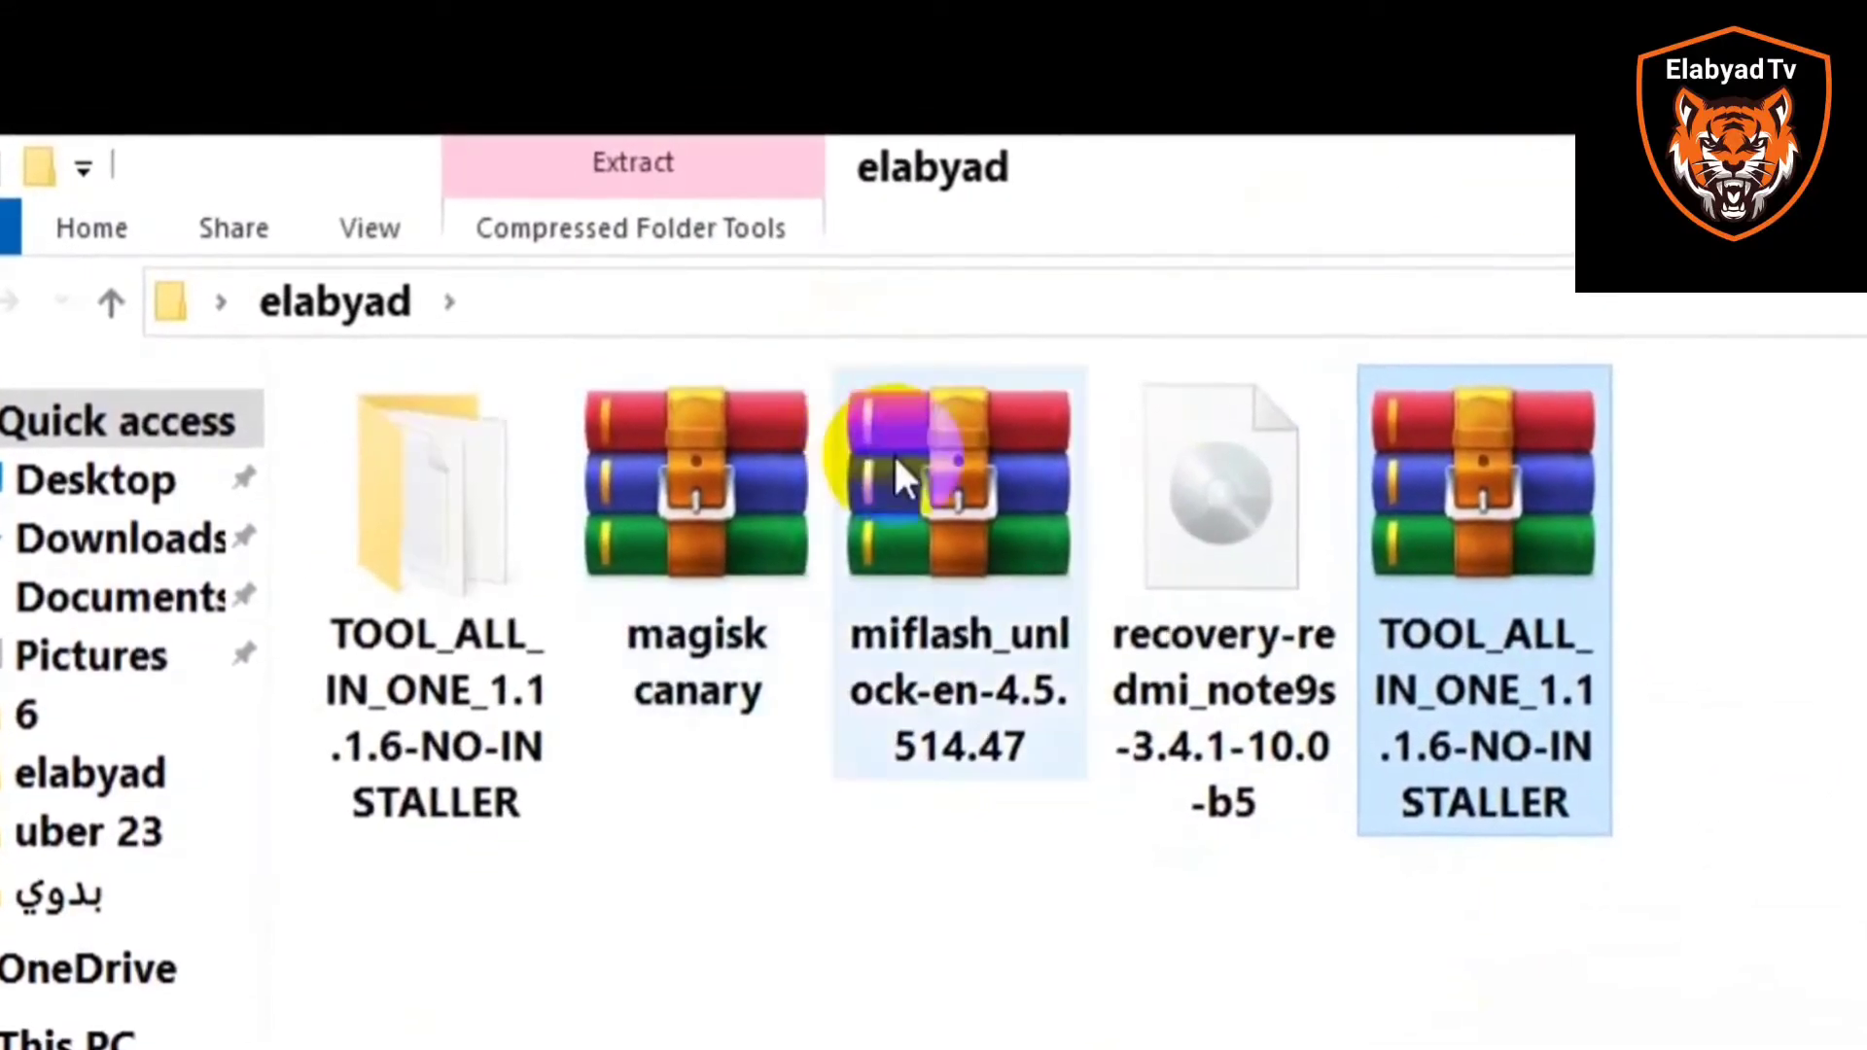
pyautogui.doubleClick(903, 441)
pyautogui.rightClick(920, 453)
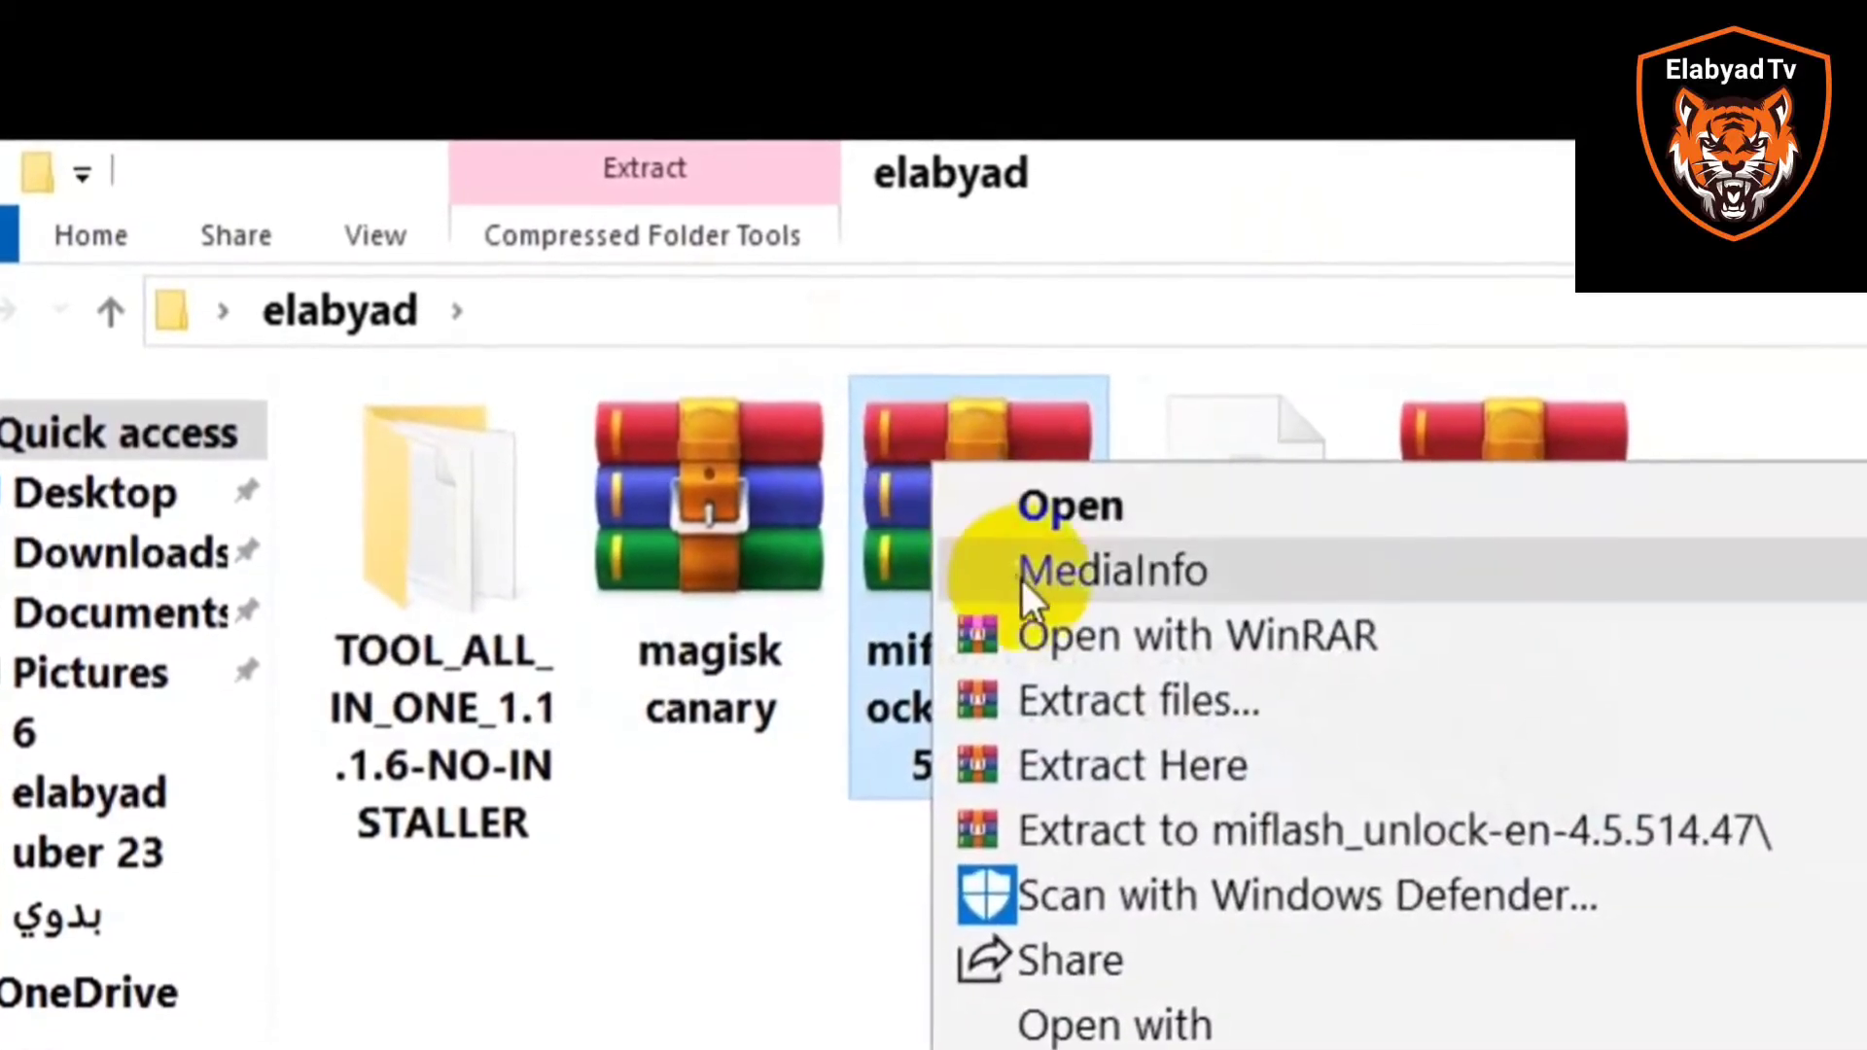
pyautogui.click(1088, 846)
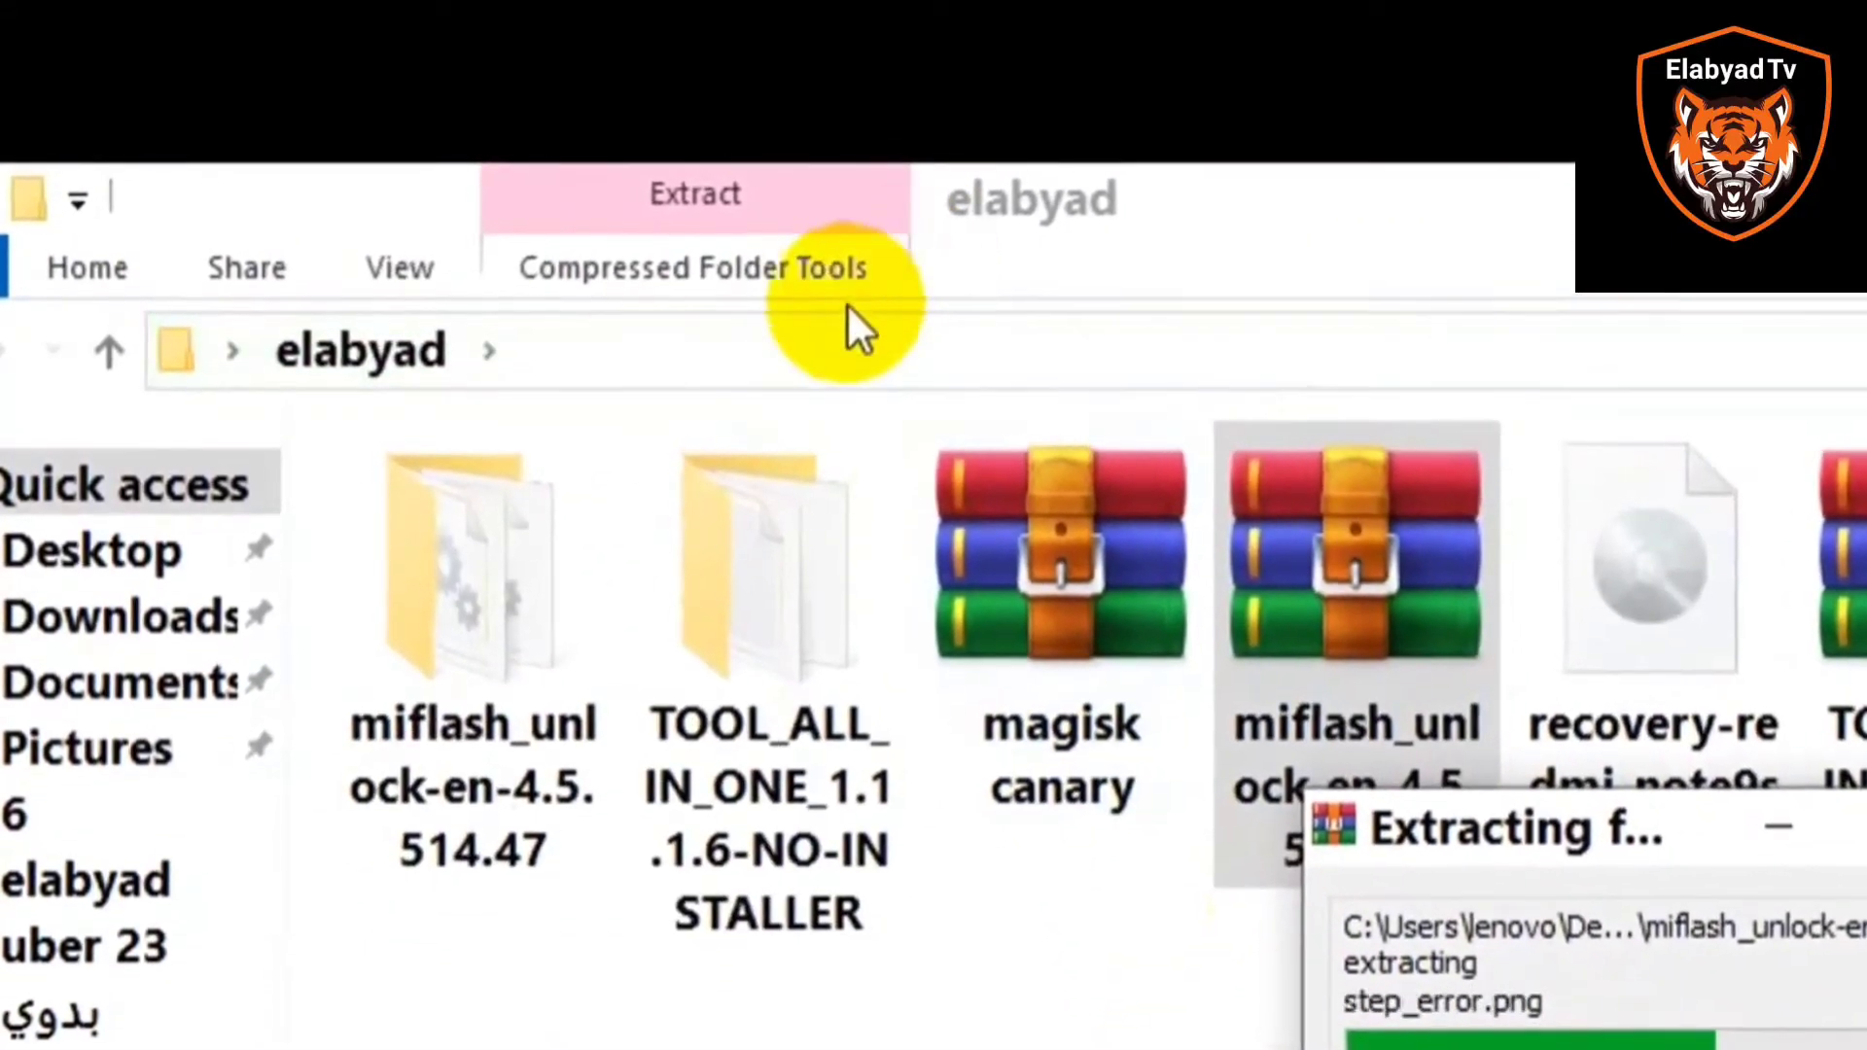
# - Run TOOL_ALL_IN_ONE as administrator from the extracted TOOL_ALL_IN_ONE_1.1.1.6-NO-INSTALLER folder
pyautogui.doubleClick(726, 586)
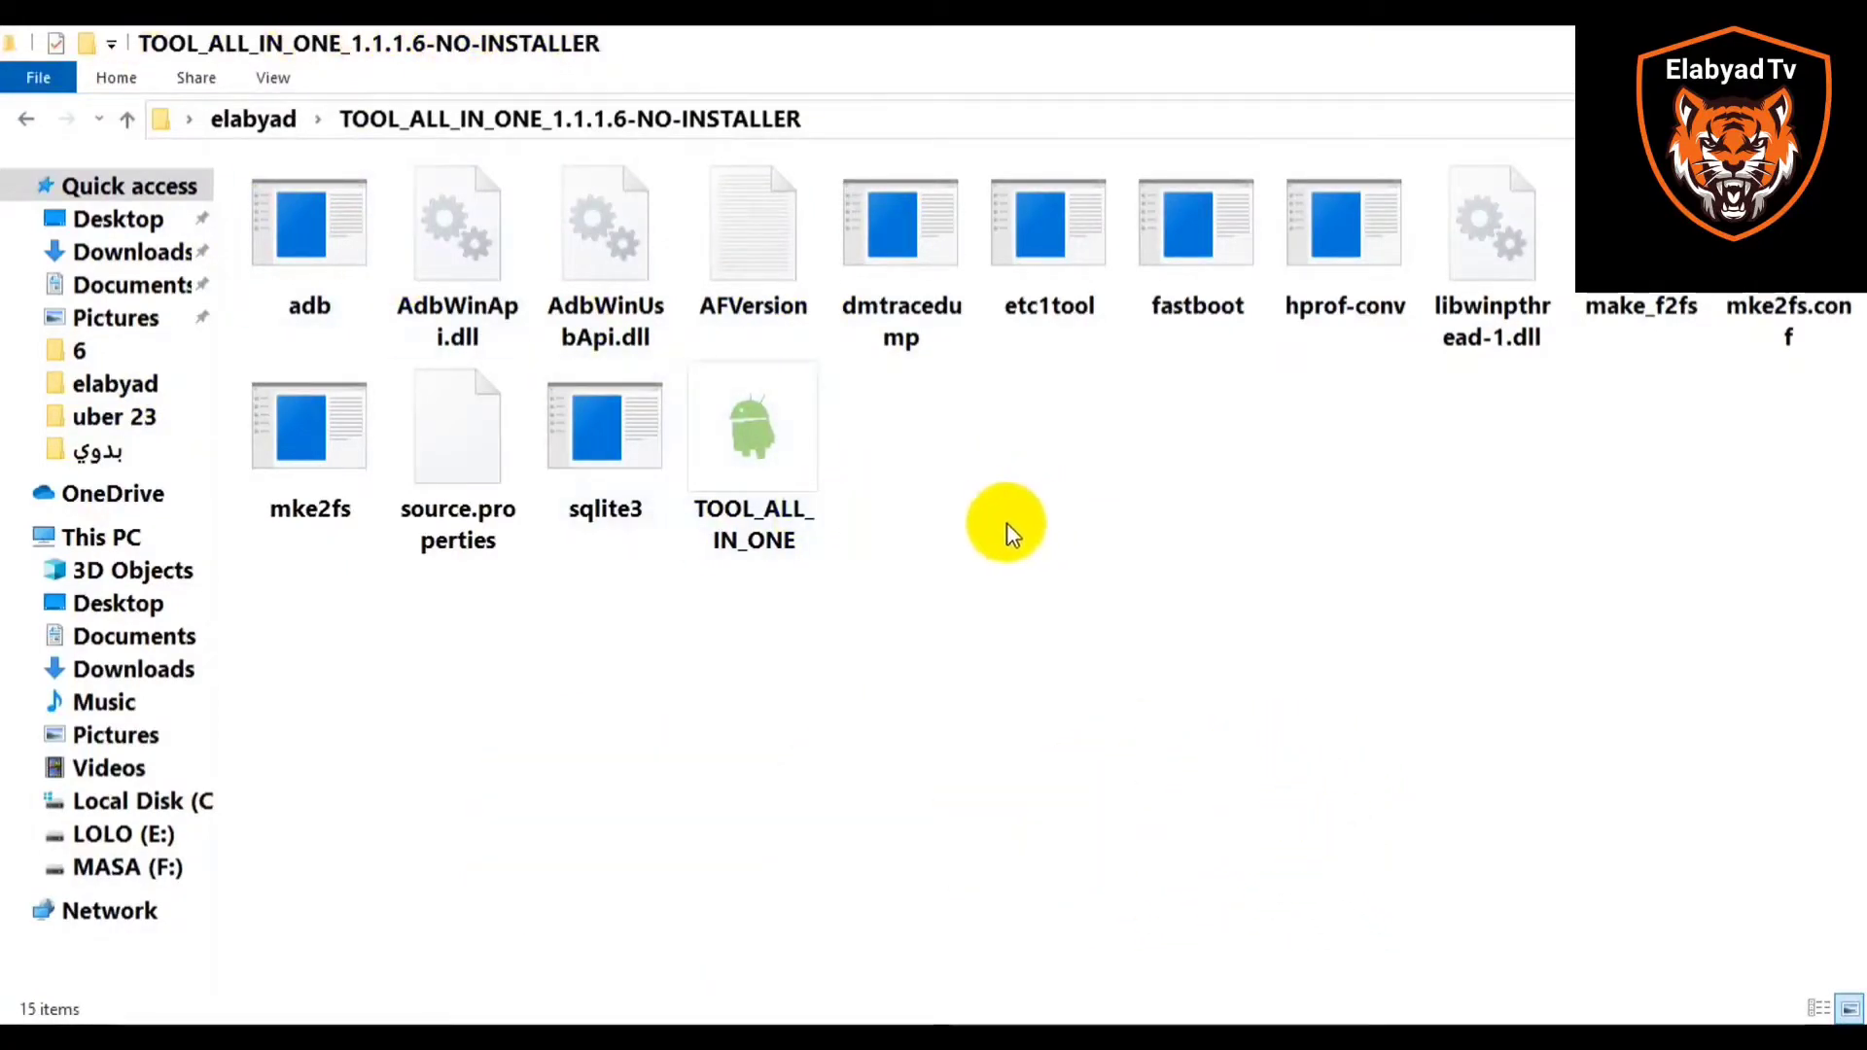
pyautogui.click(782, 464)
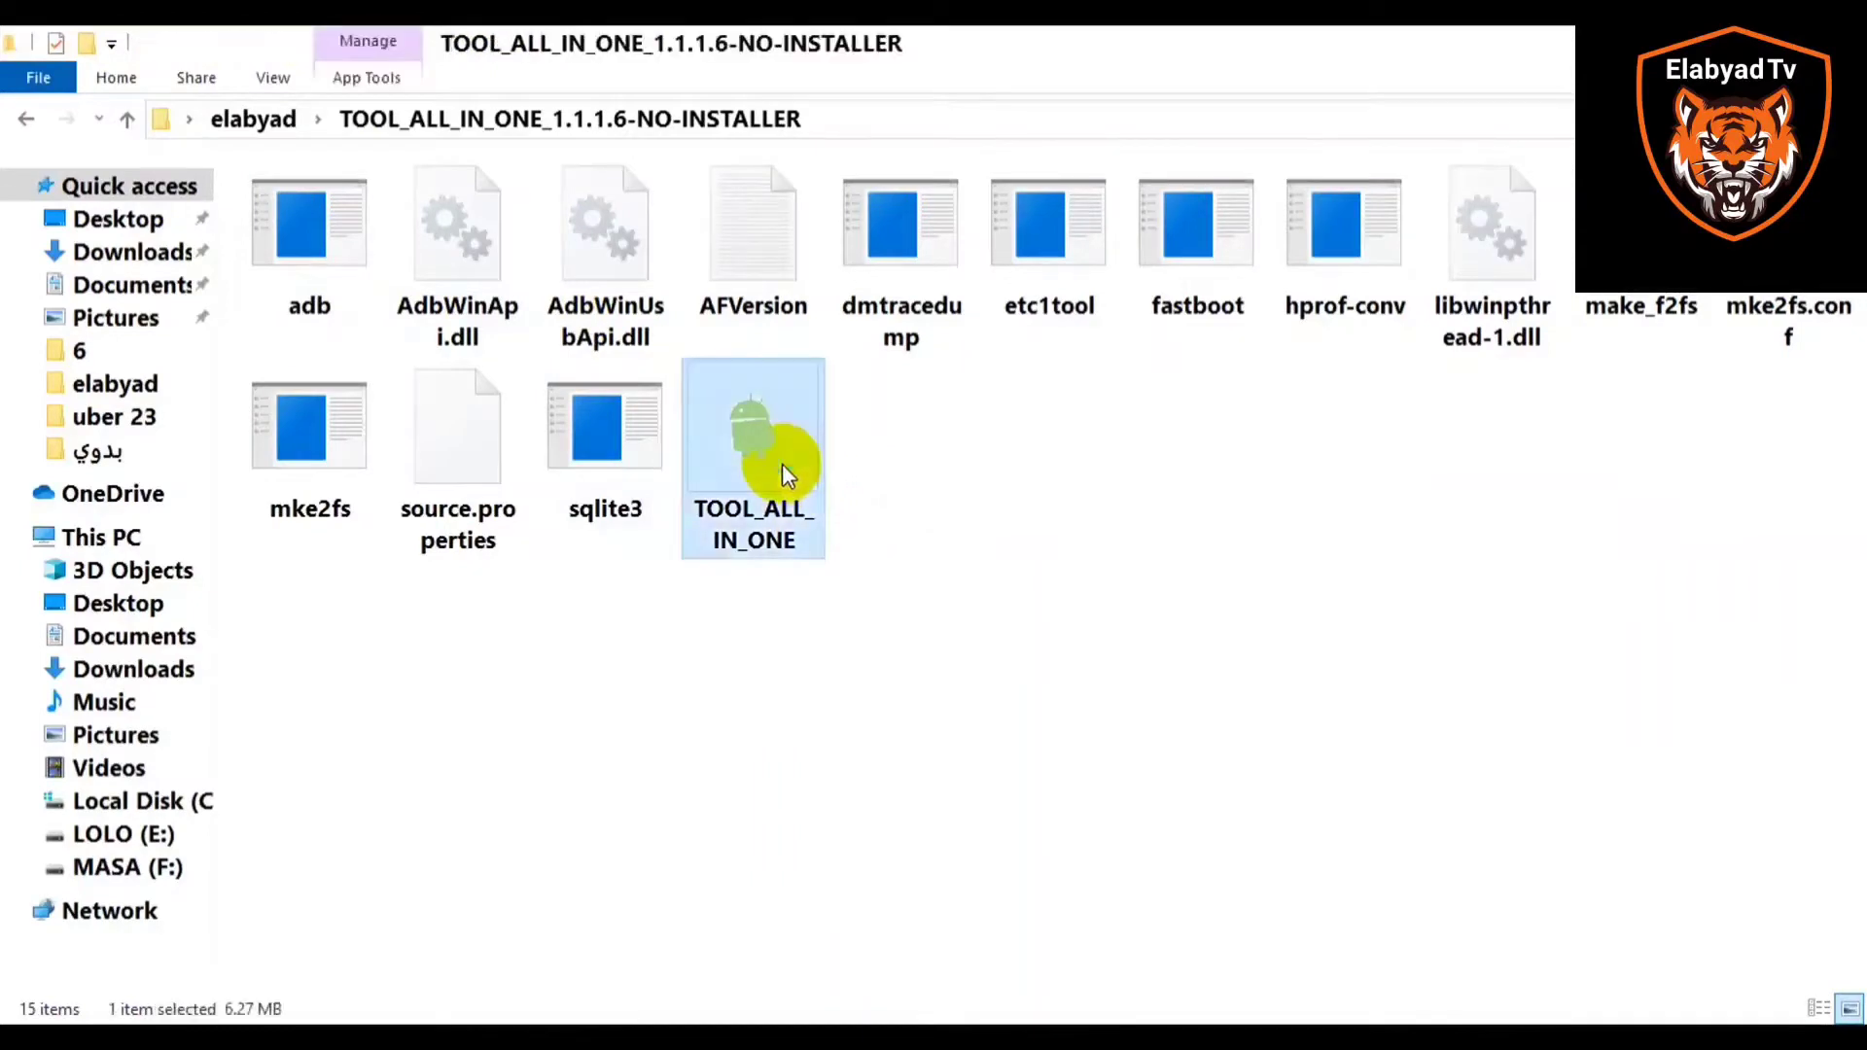
pyautogui.rightClick(782, 464)
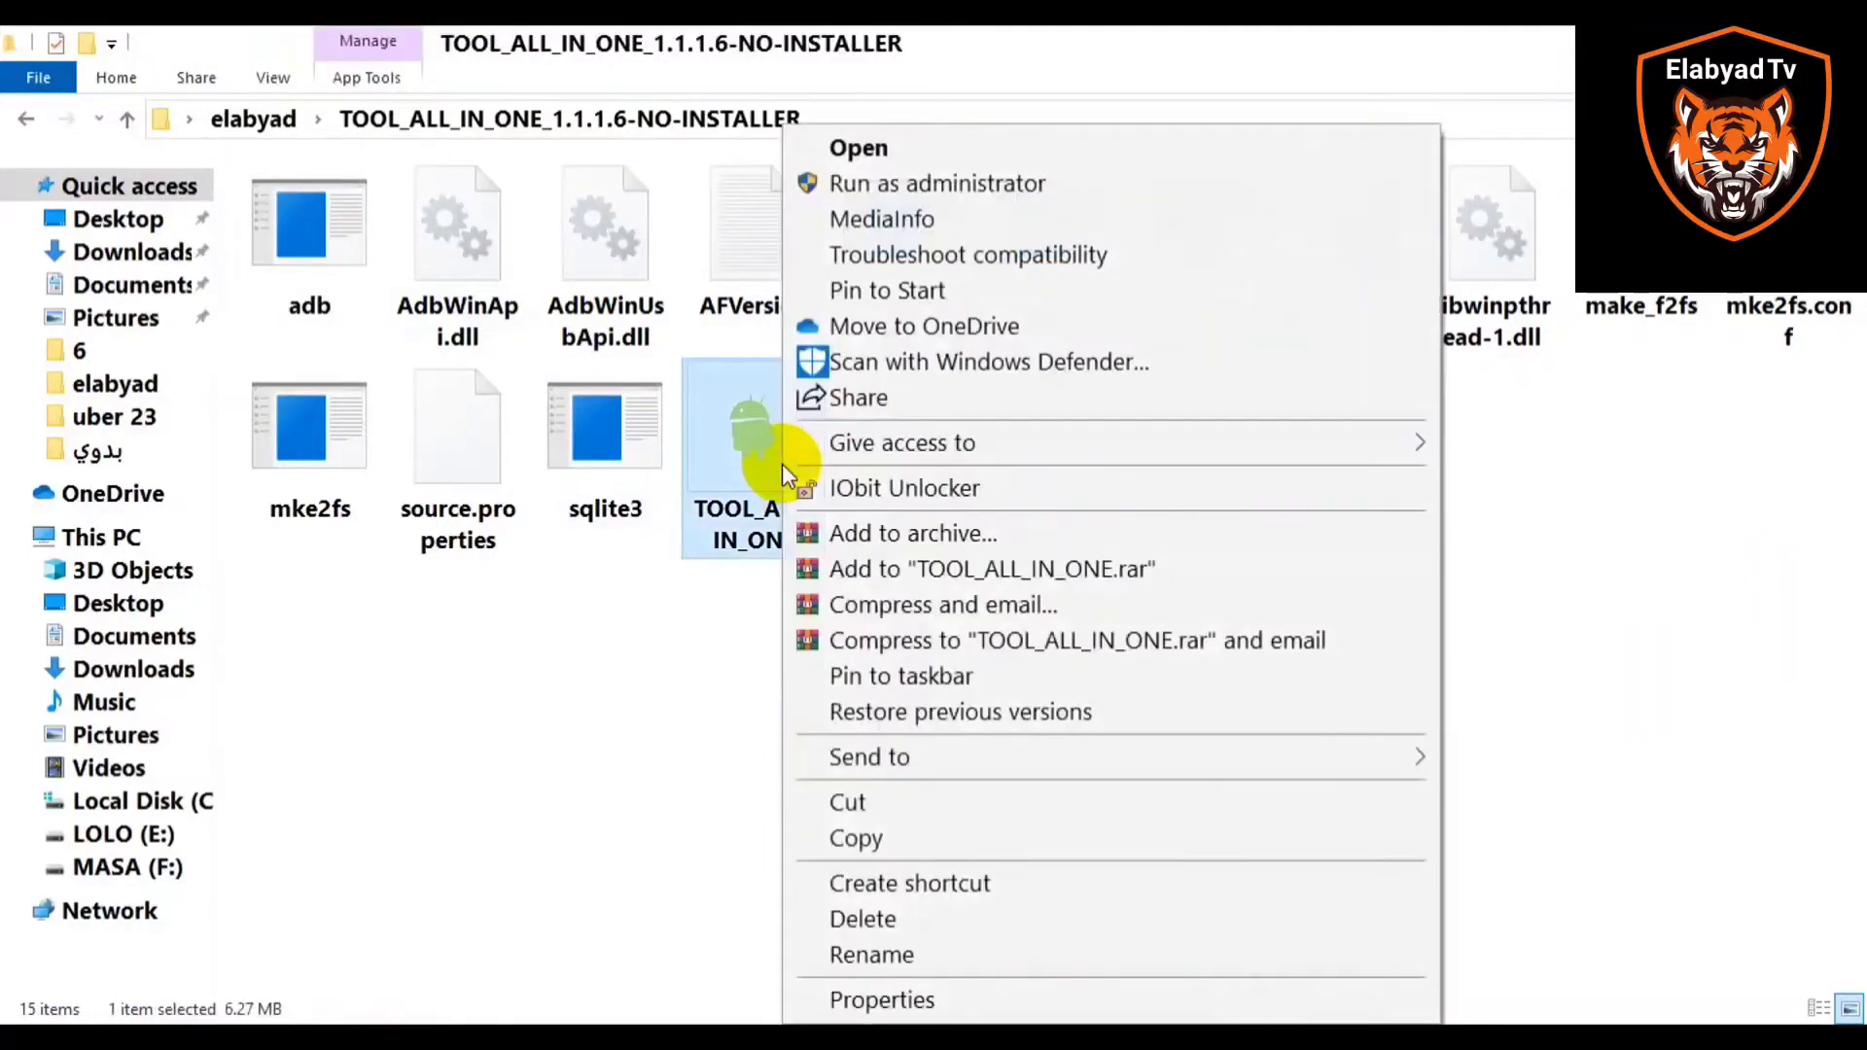
pyautogui.click(887, 183)
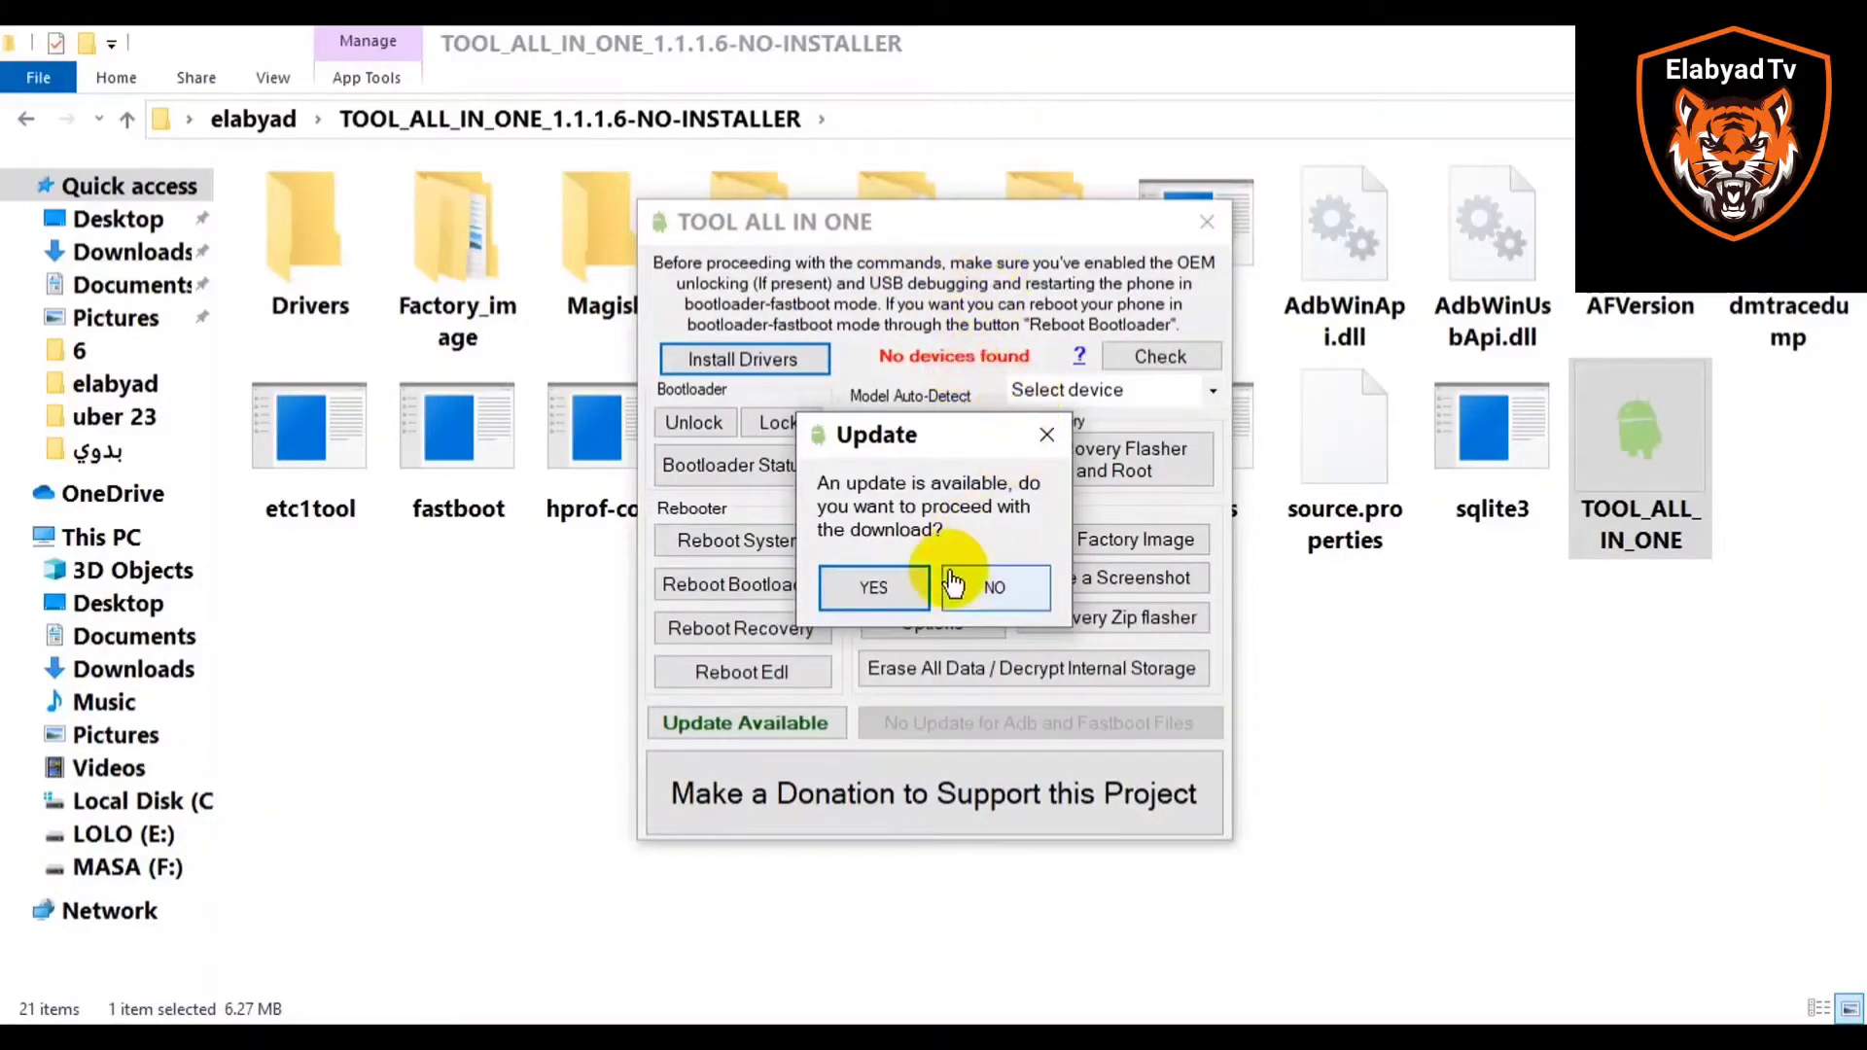
# - Install the tool's available update and dismiss the account message and the Donation Login without logging in
pyautogui.click(889, 596)
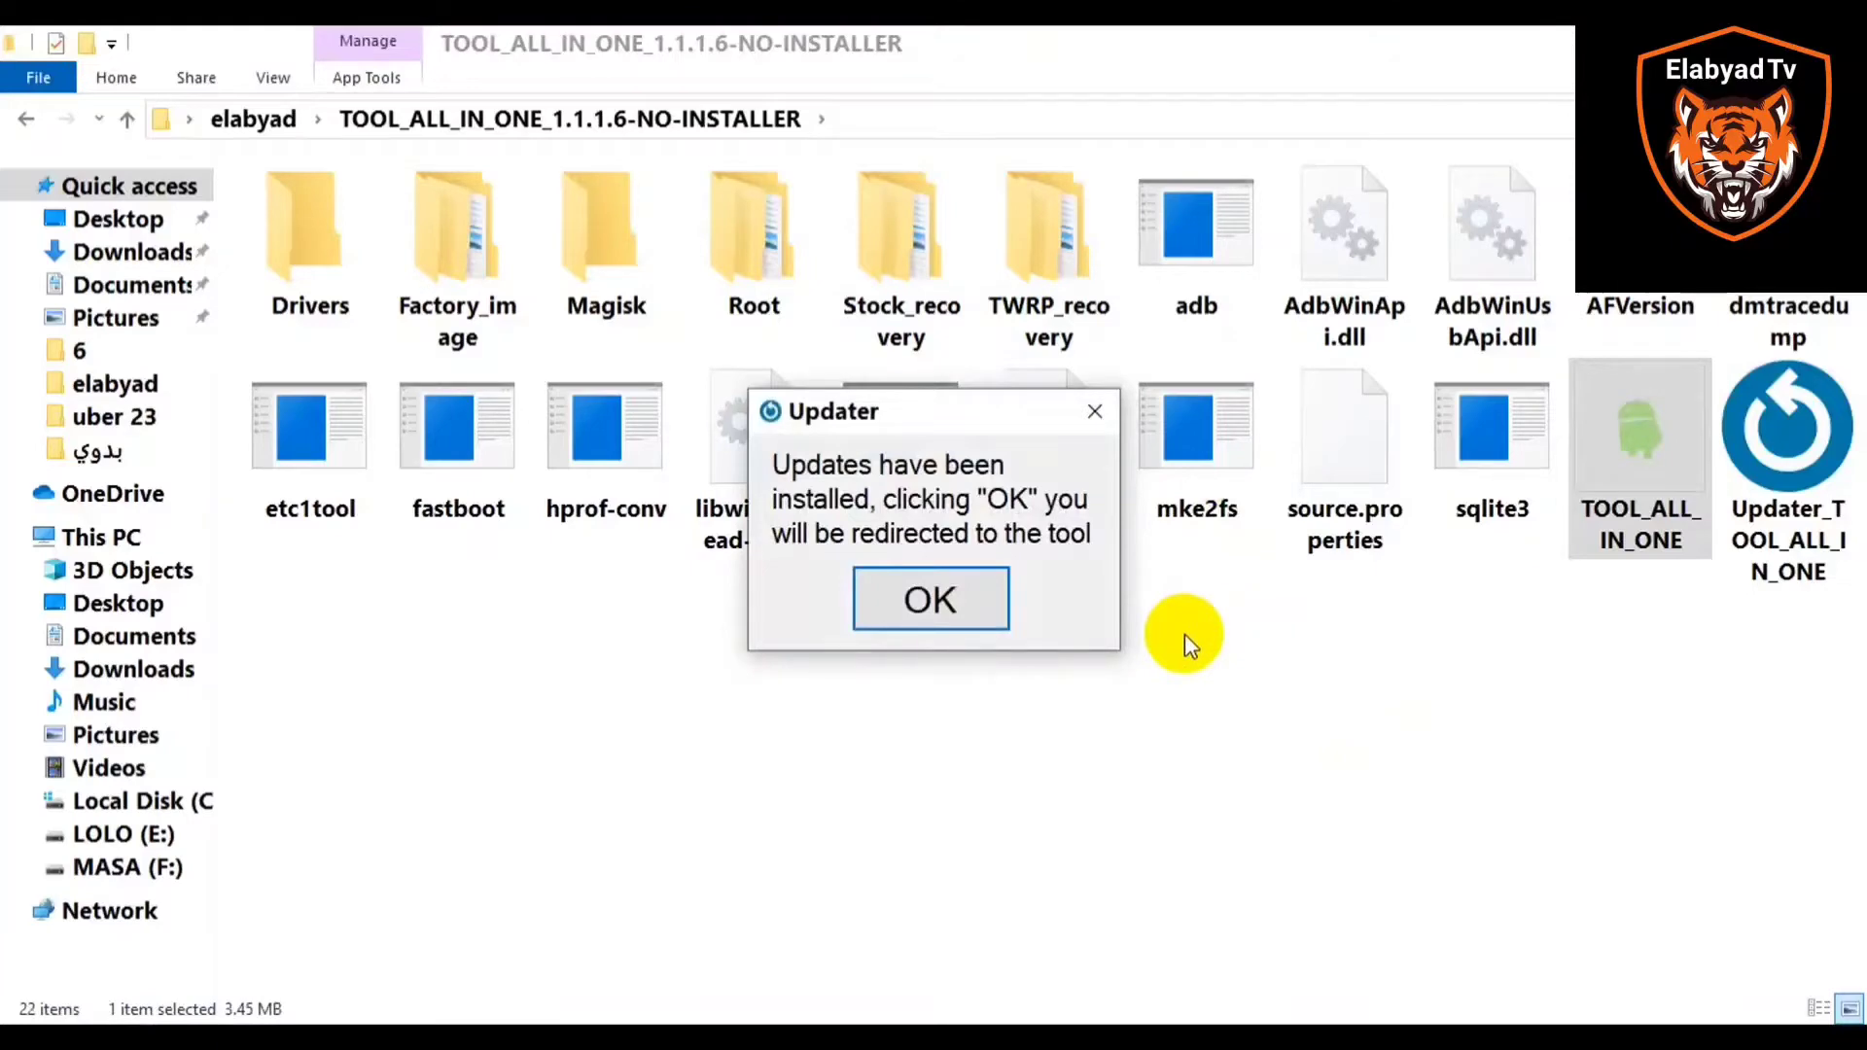
pyautogui.press('Return')
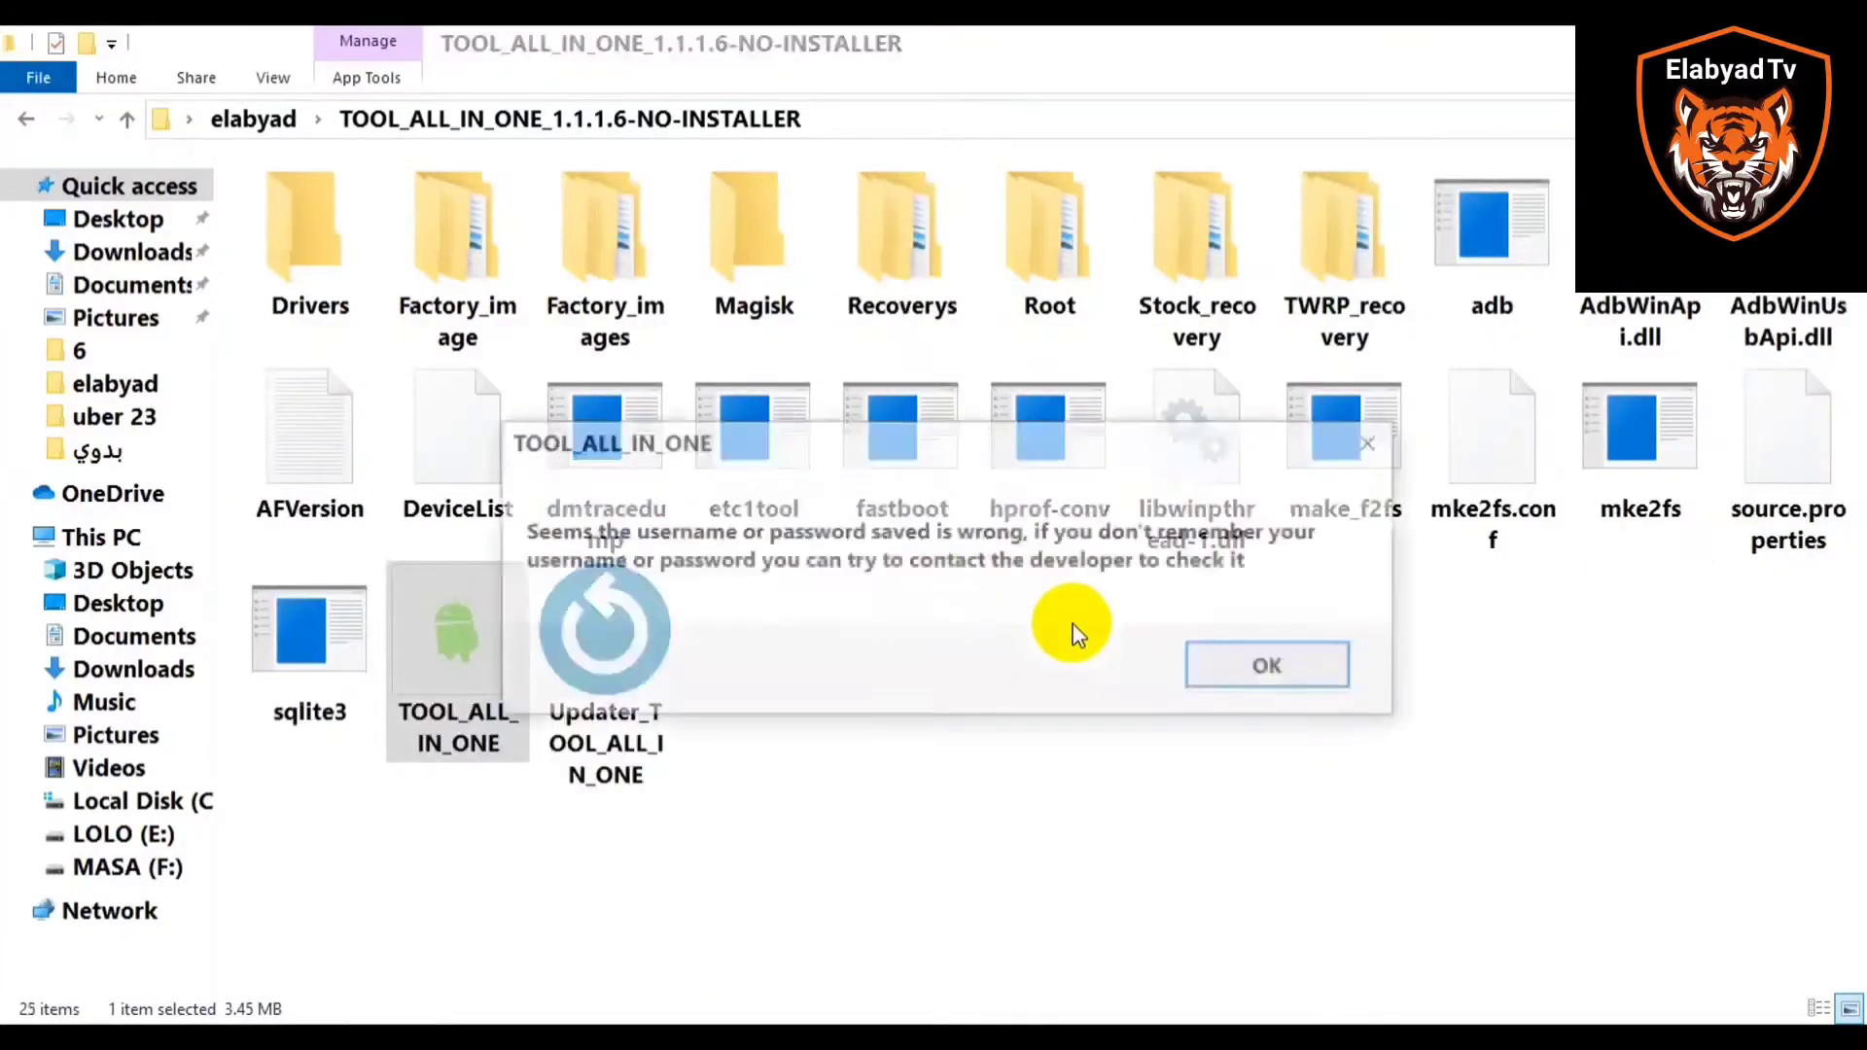
pyautogui.click(1316, 675)
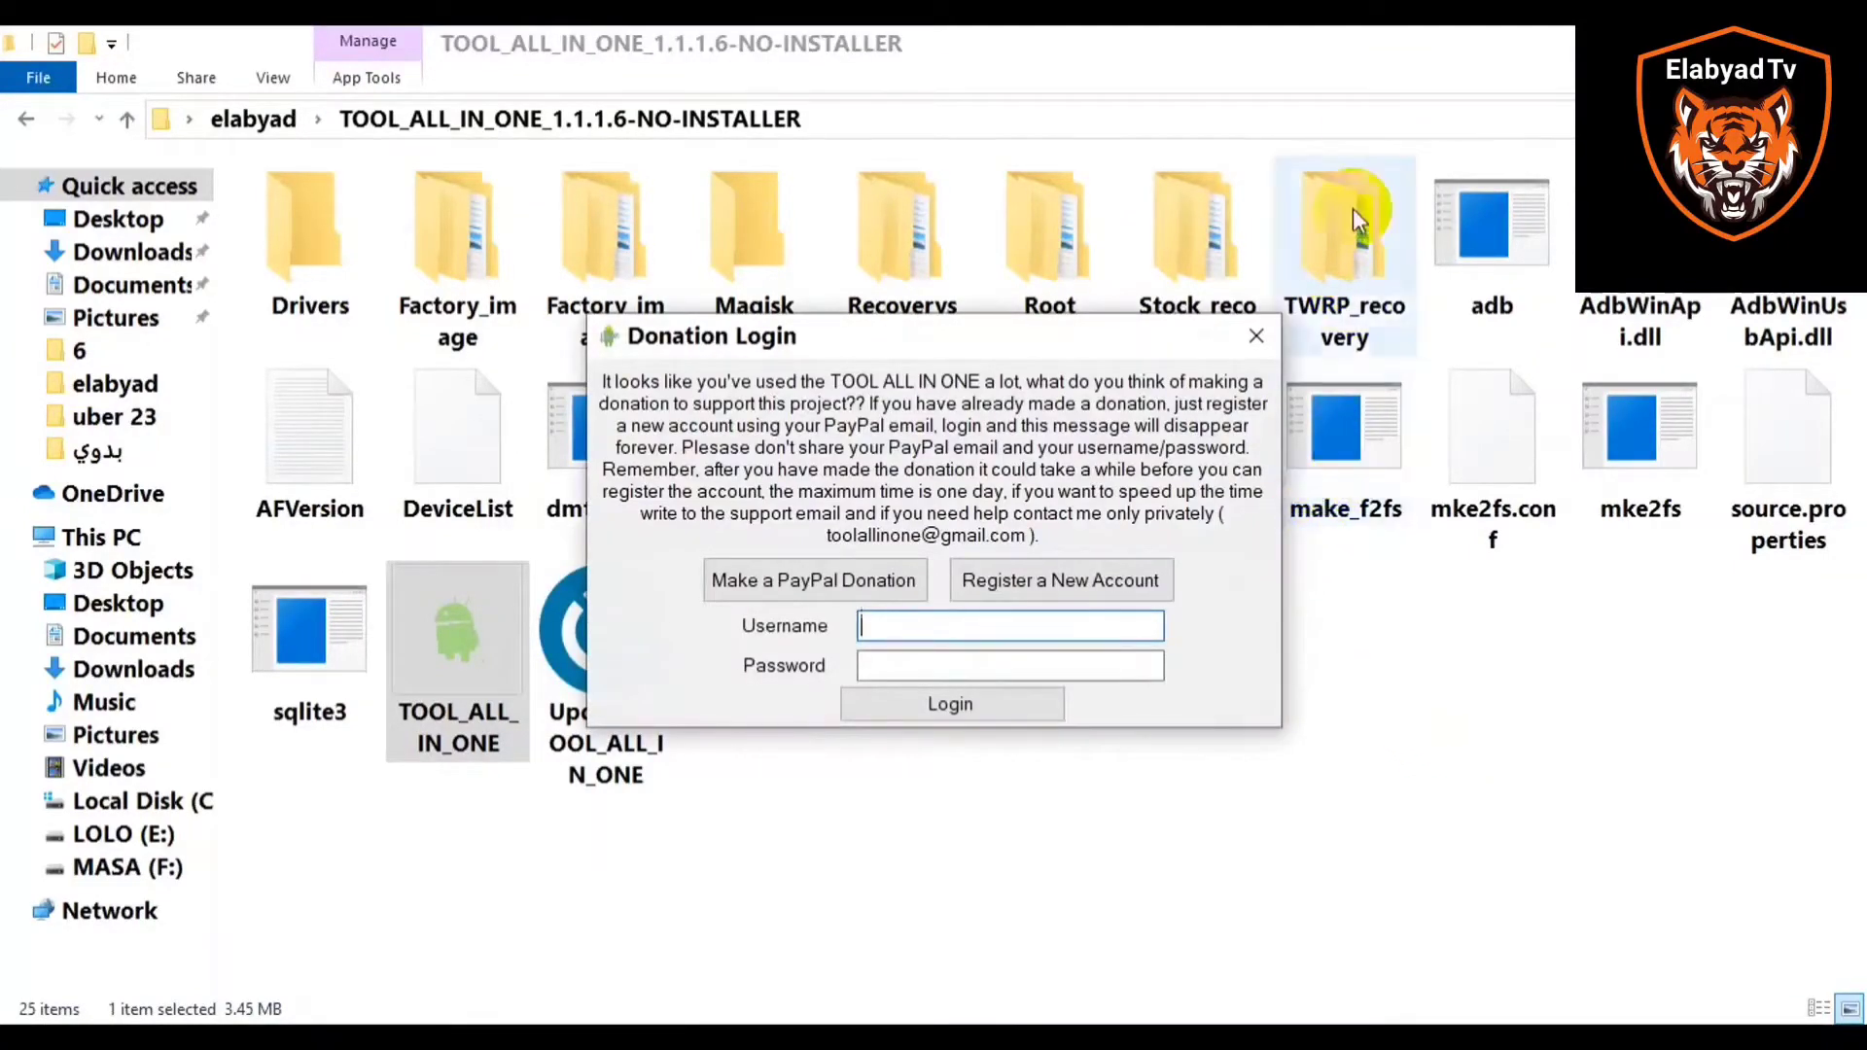
pyautogui.click(1255, 337)
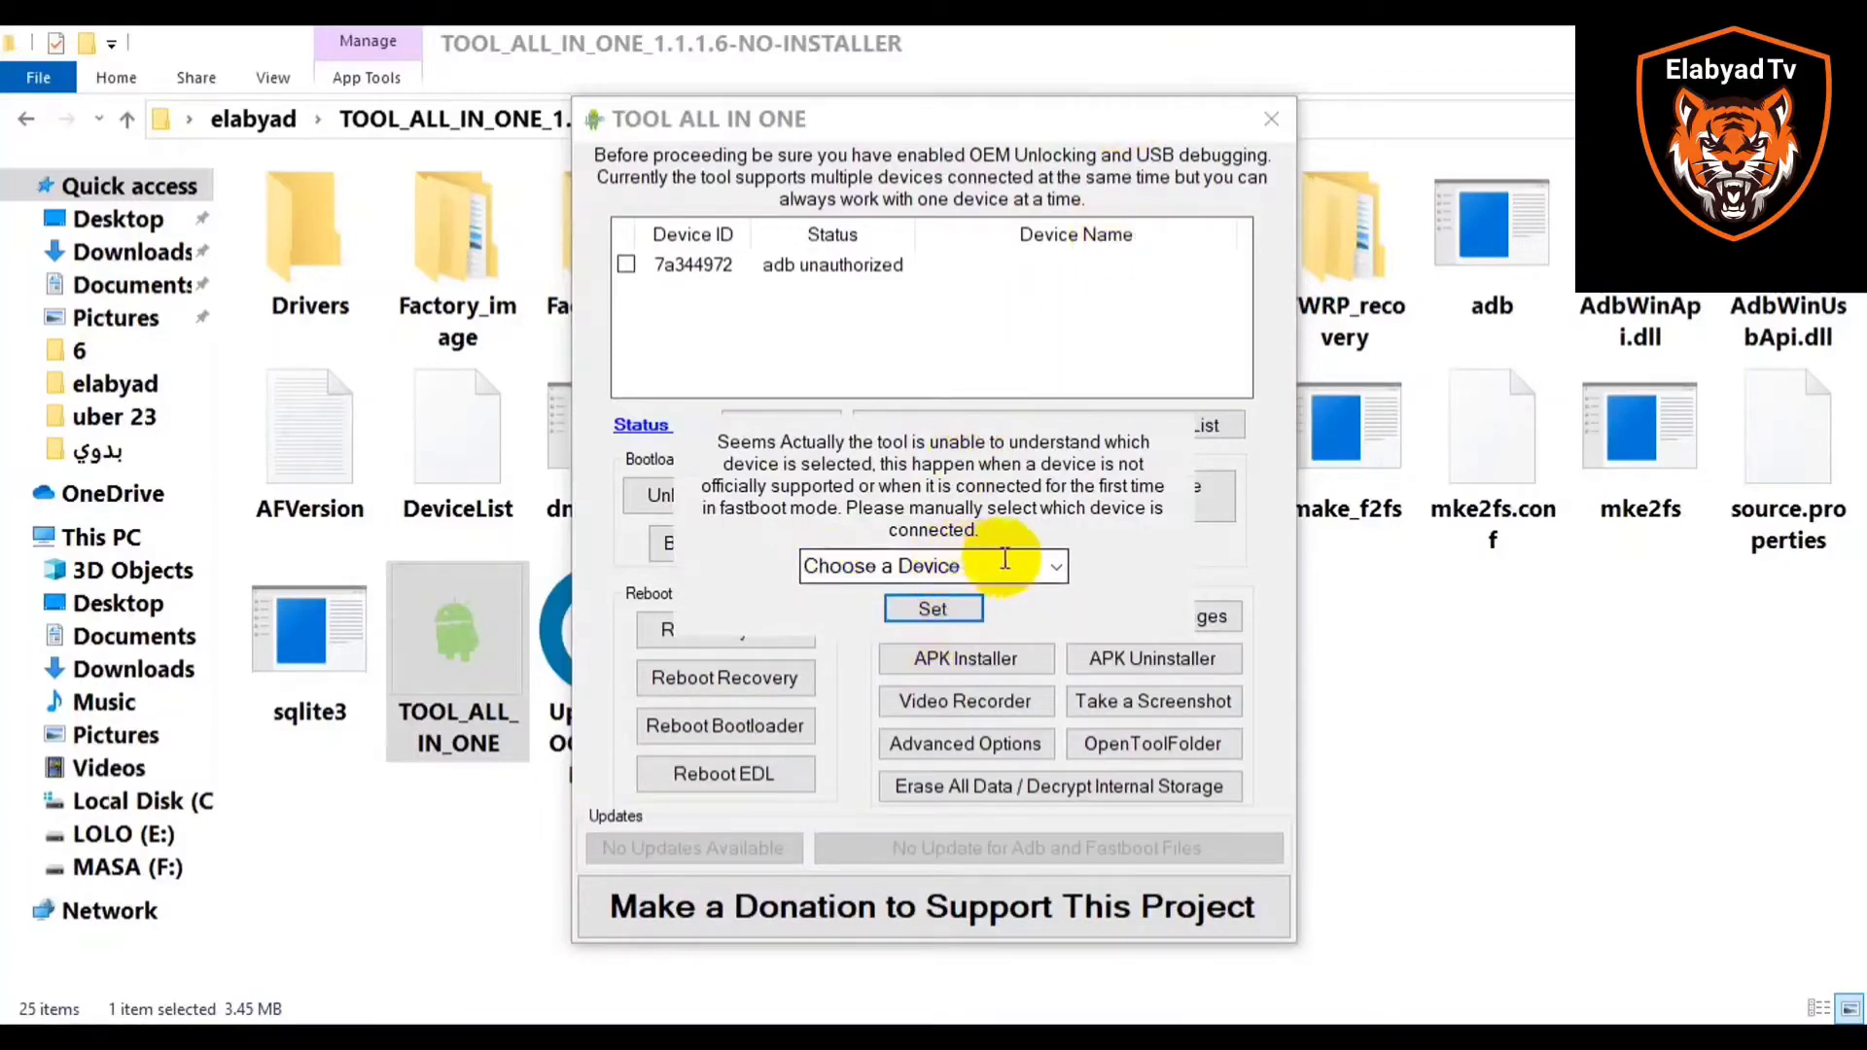
pyautogui.click(1057, 568)
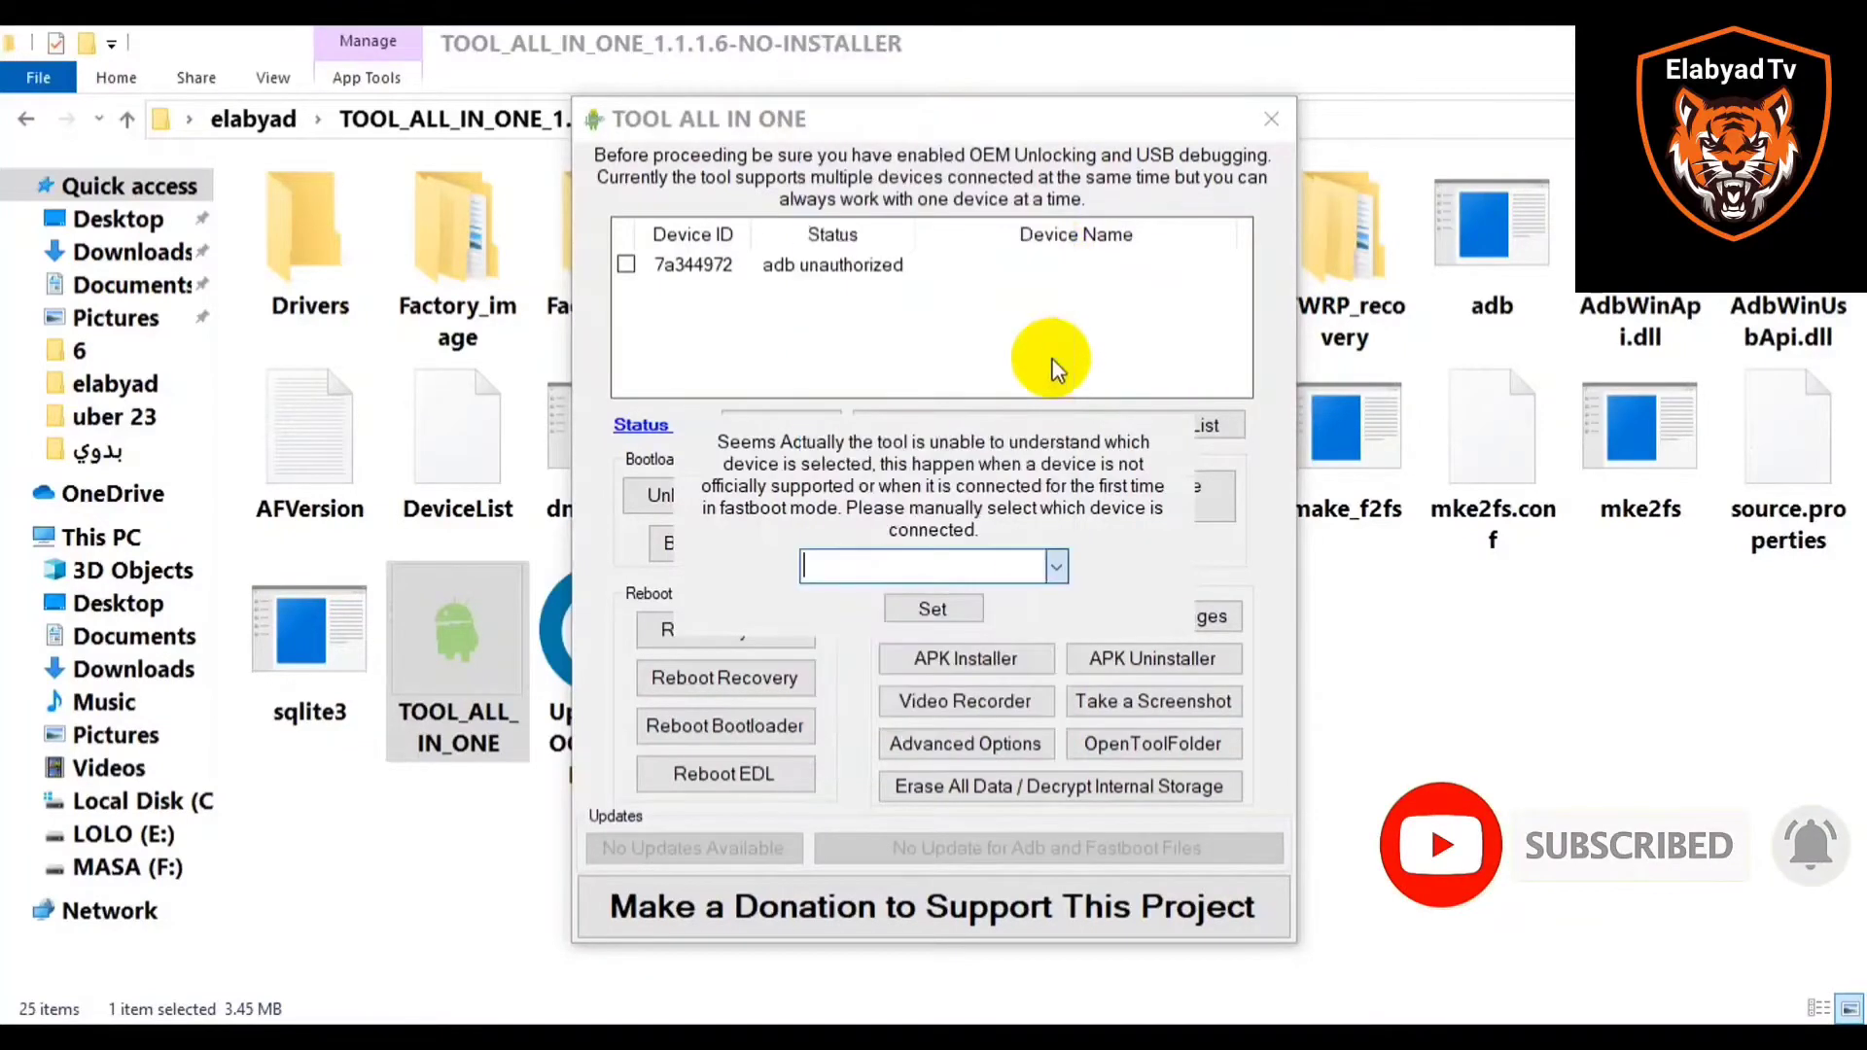
pyautogui.rightClick(1052, 360)
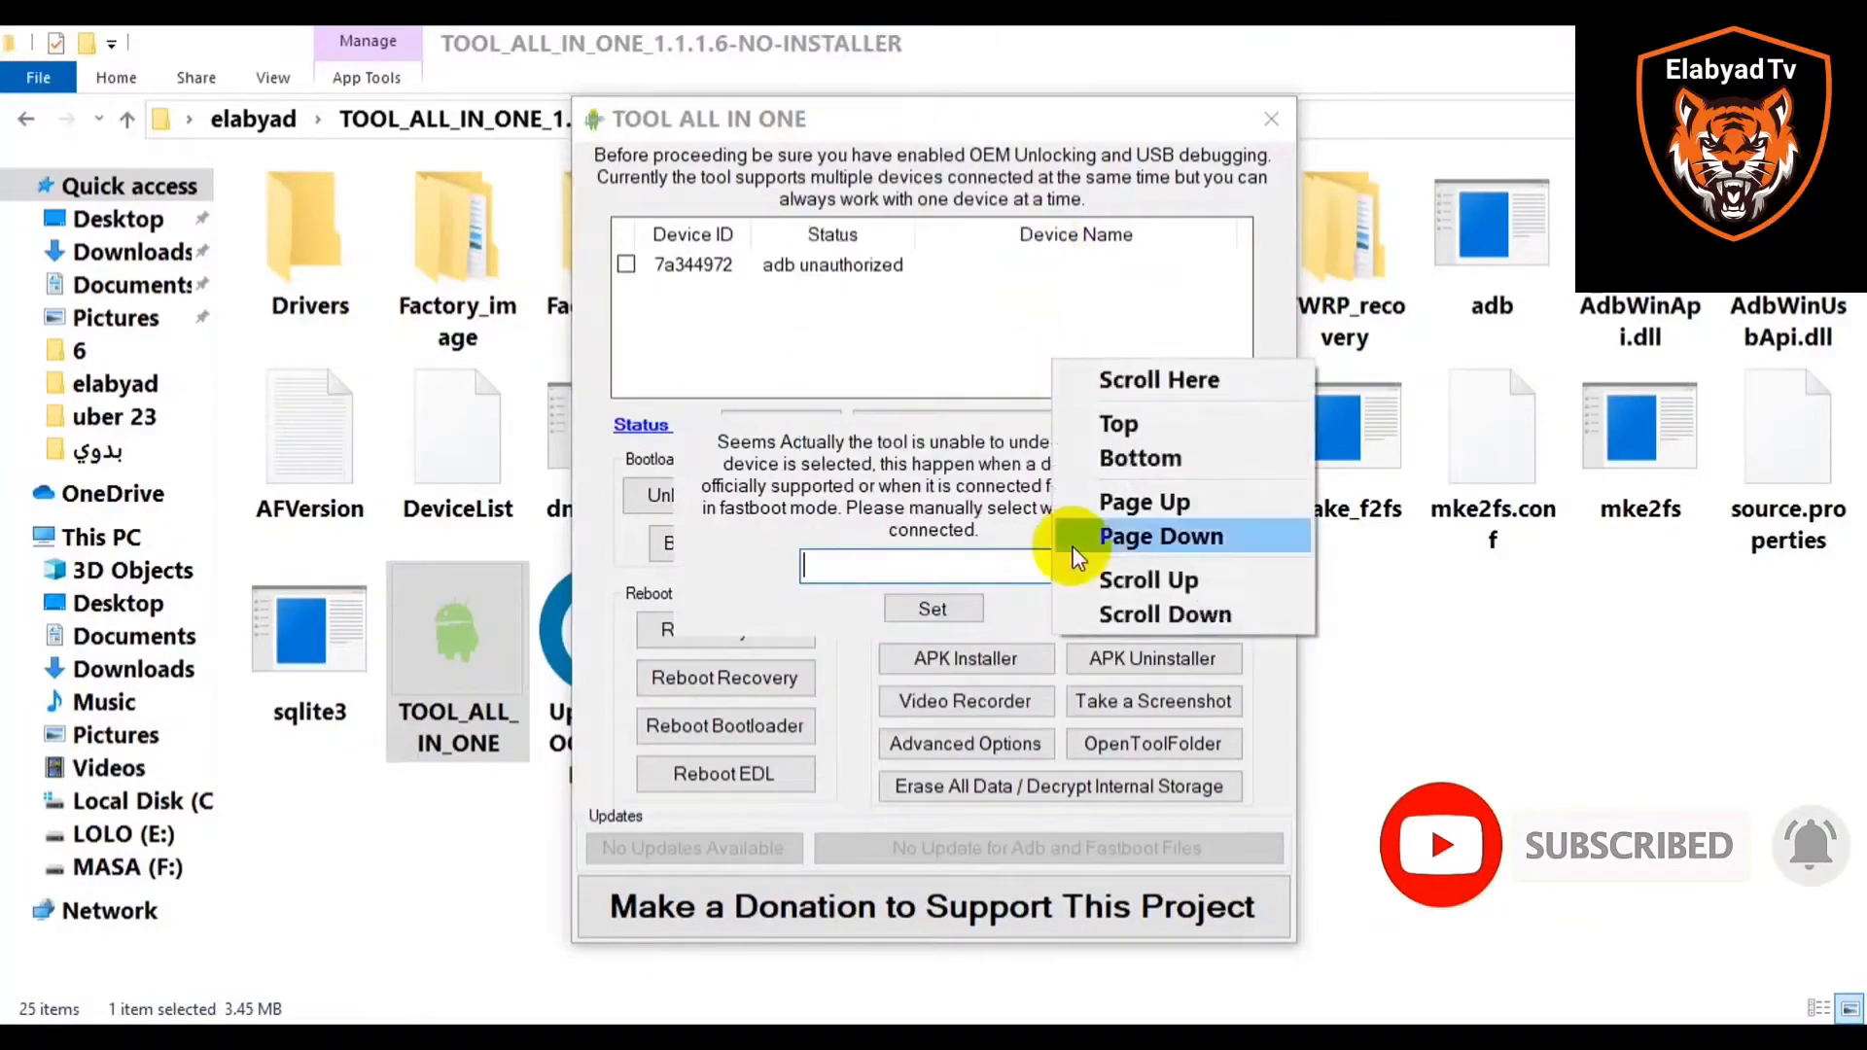
pyautogui.click(981, 564)
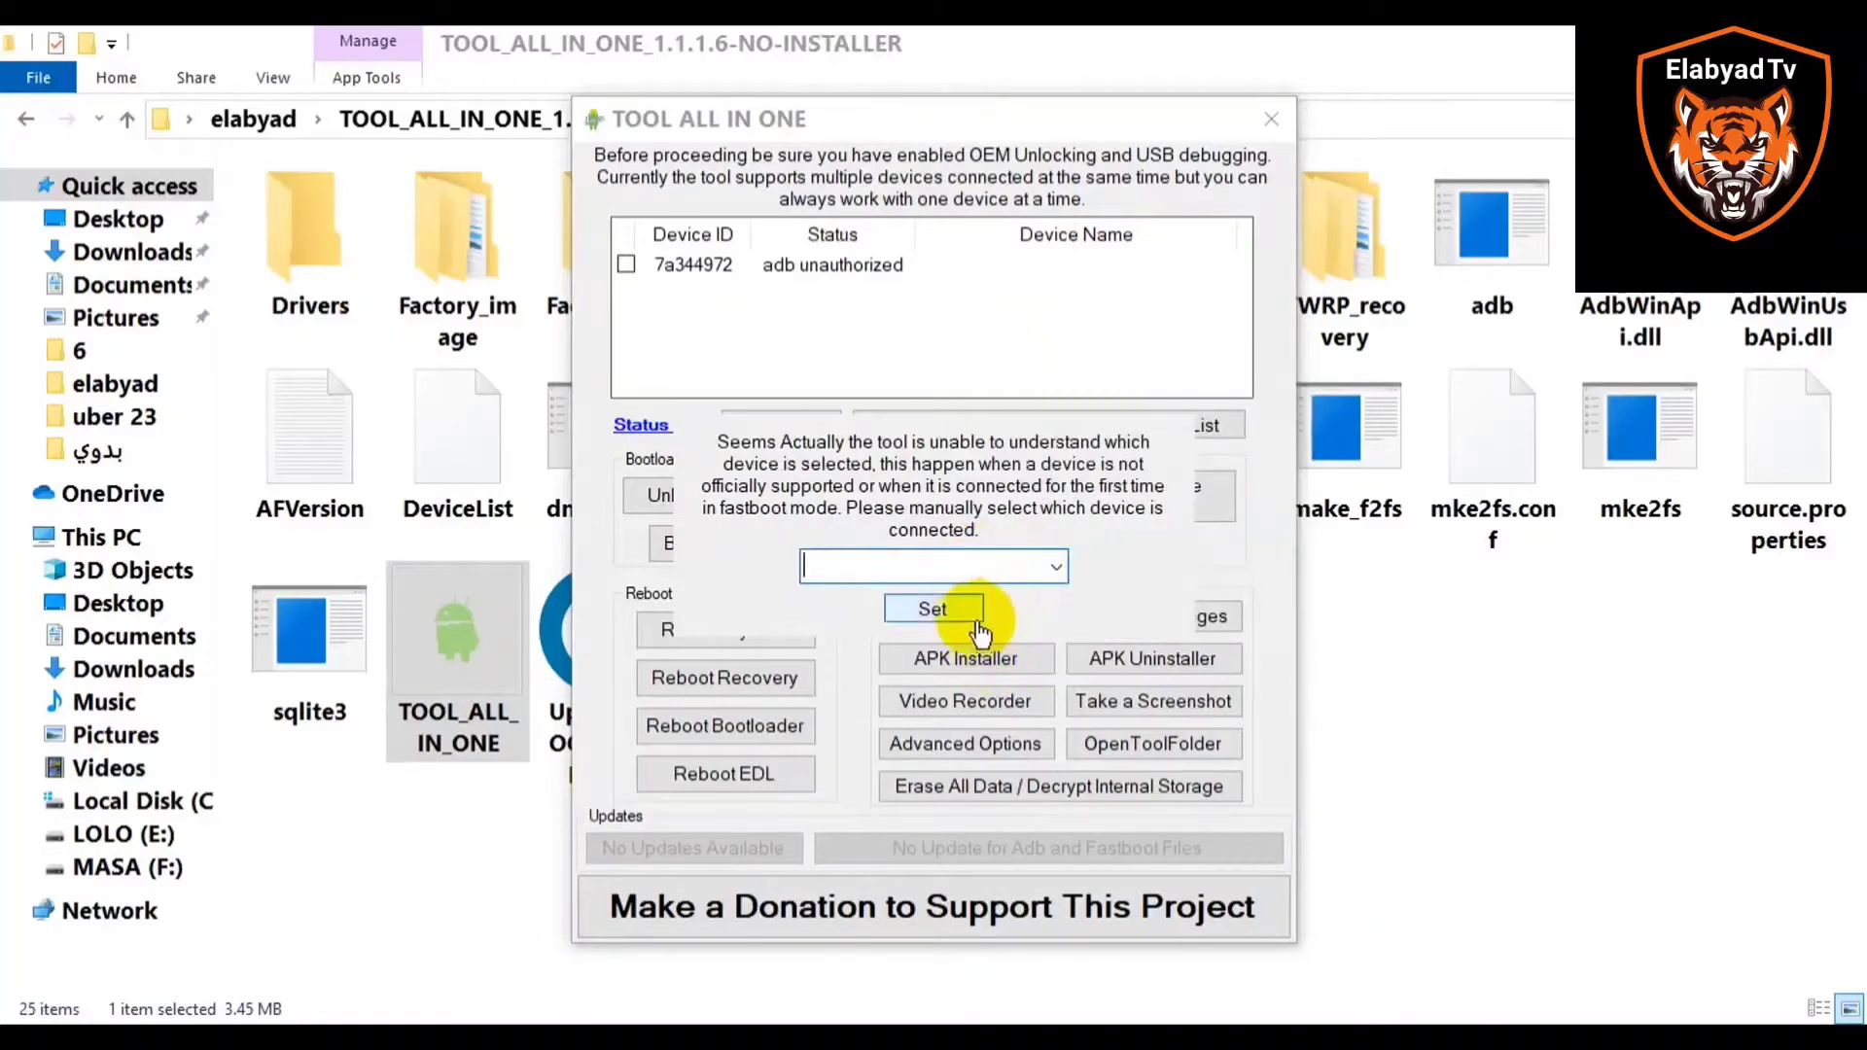
pyautogui.click(1059, 566)
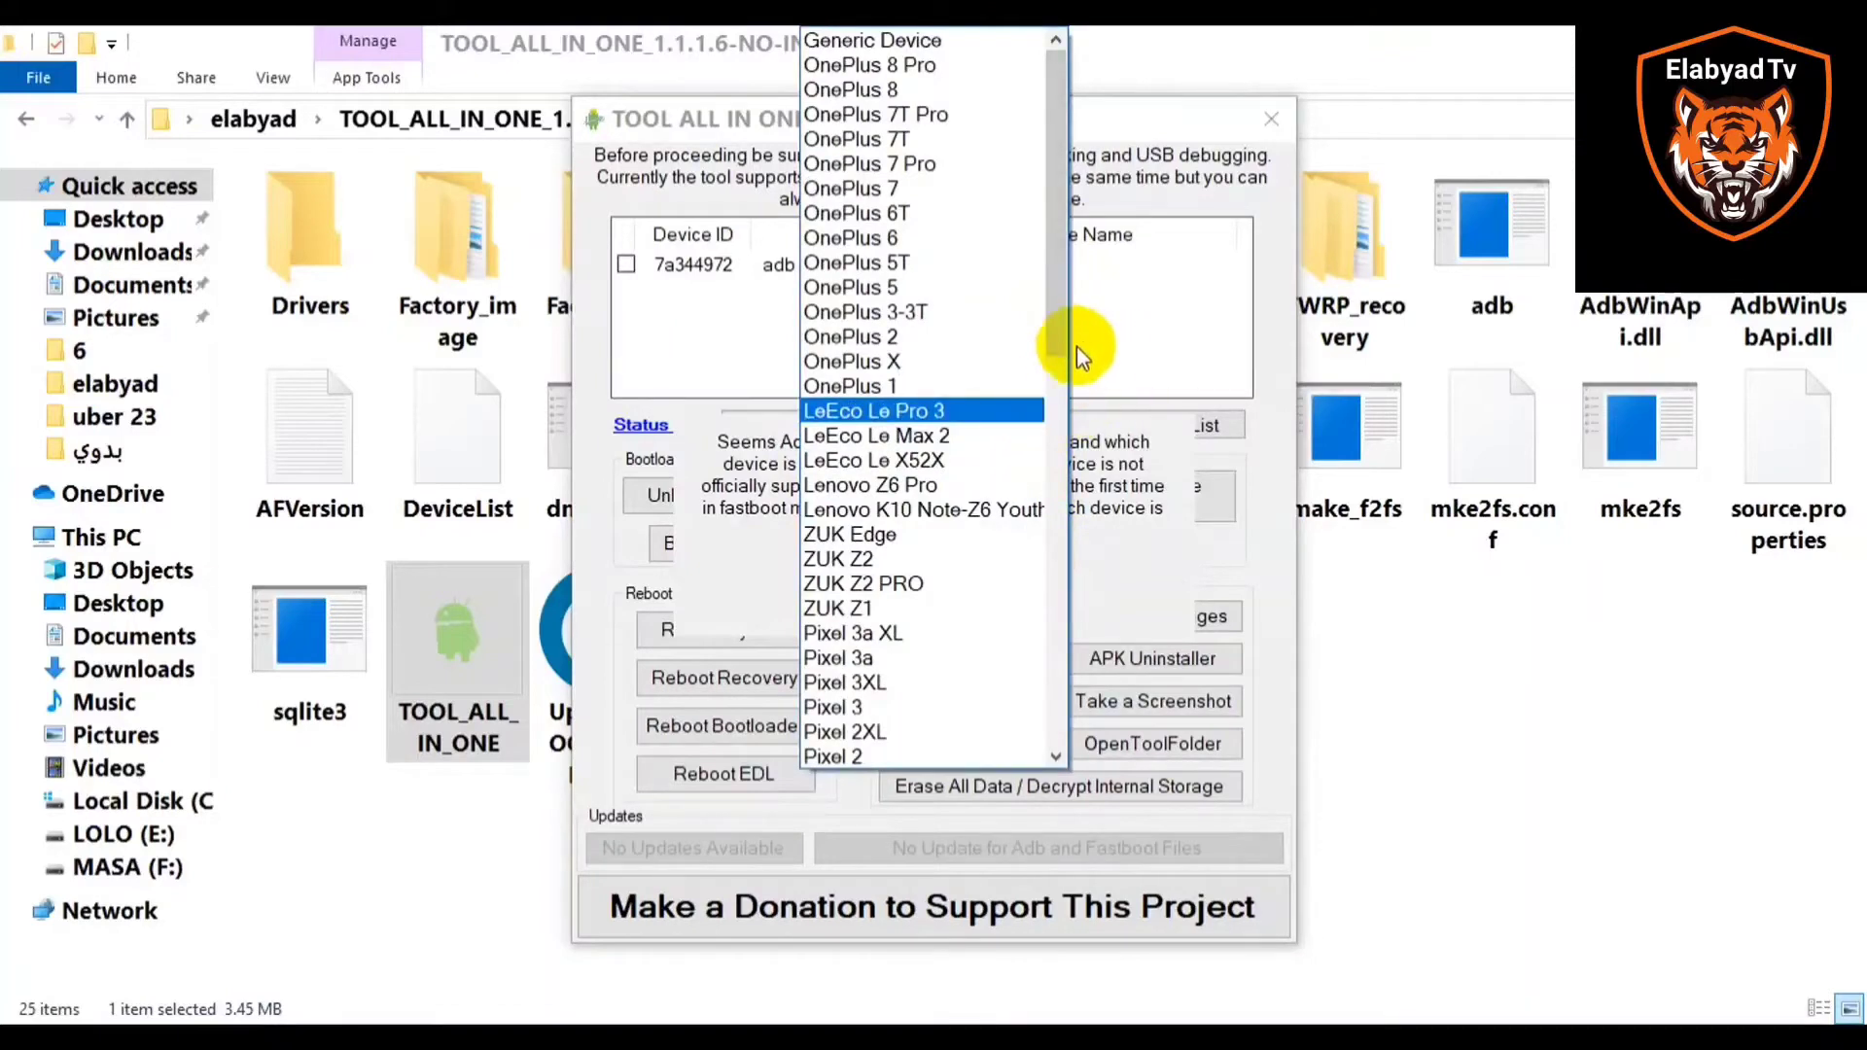
pyautogui.rightClick(1054, 401)
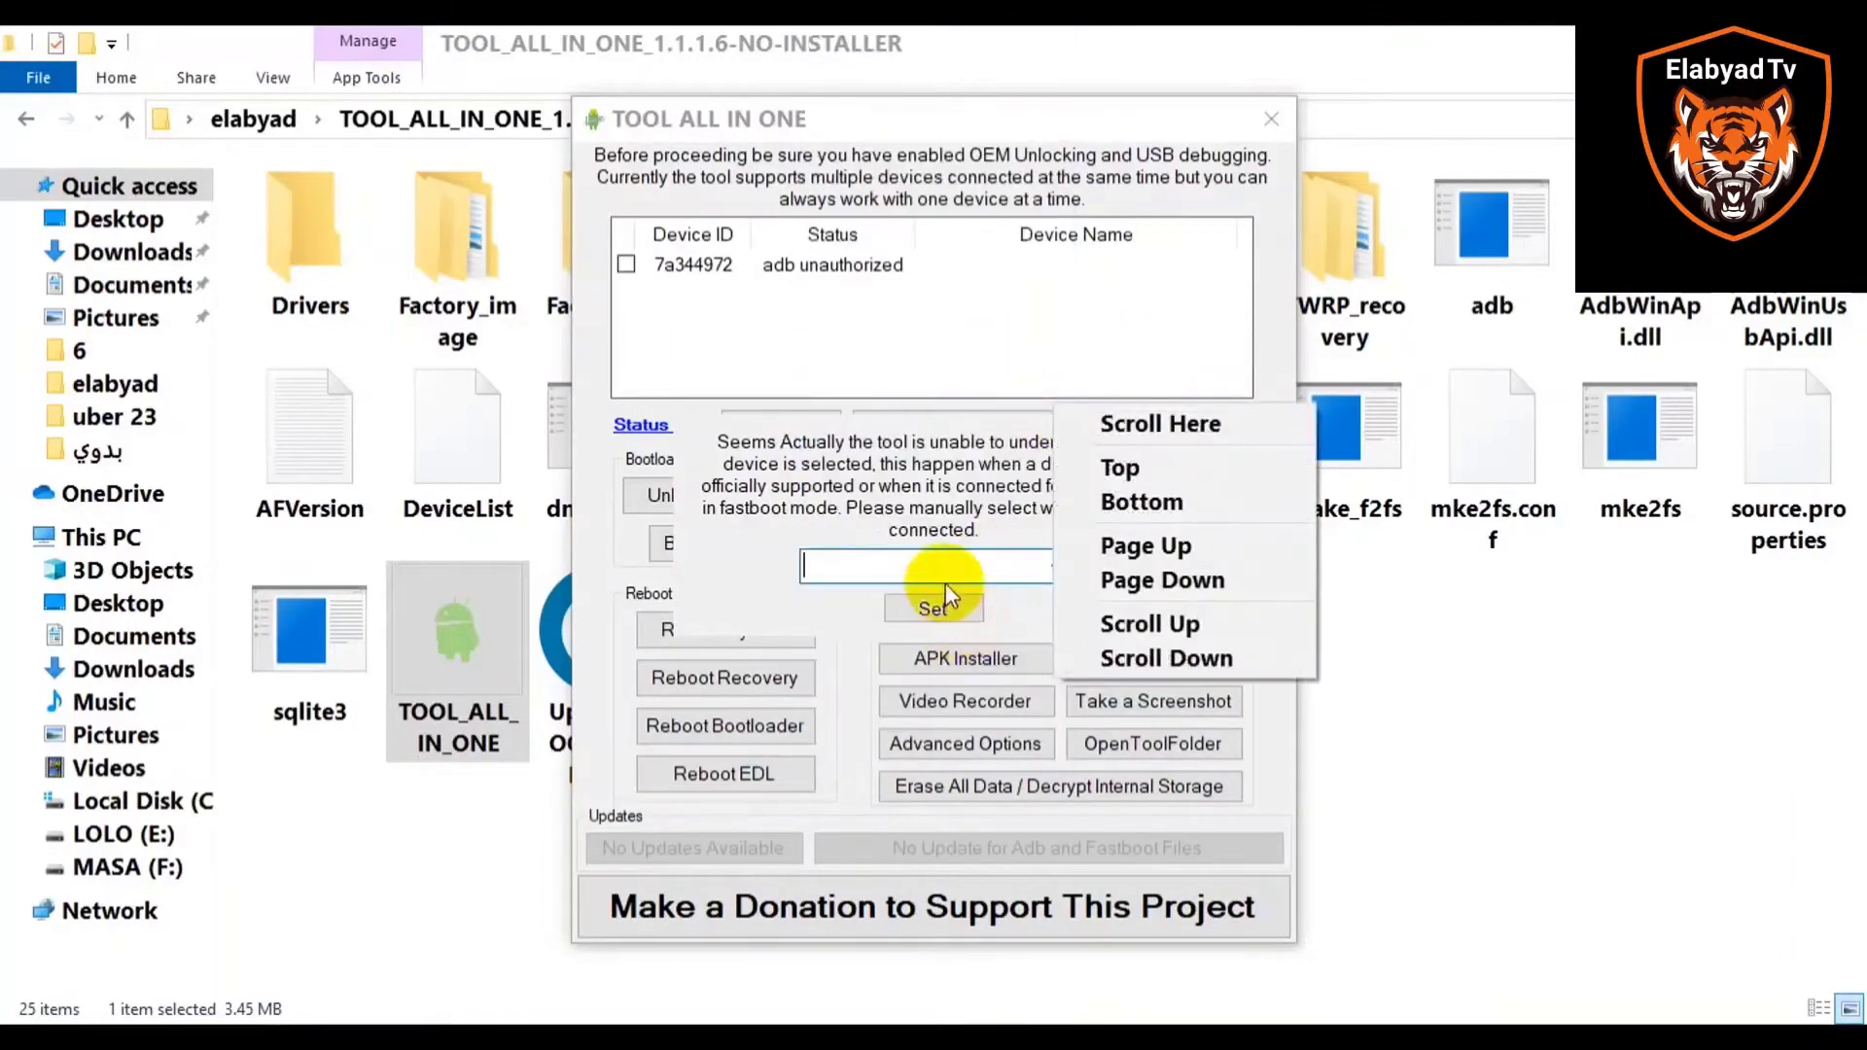
pyautogui.click(958, 562)
# - Set the connected device's model to Xiaomi Redmi Note 8
pyautogui.click(1060, 569)
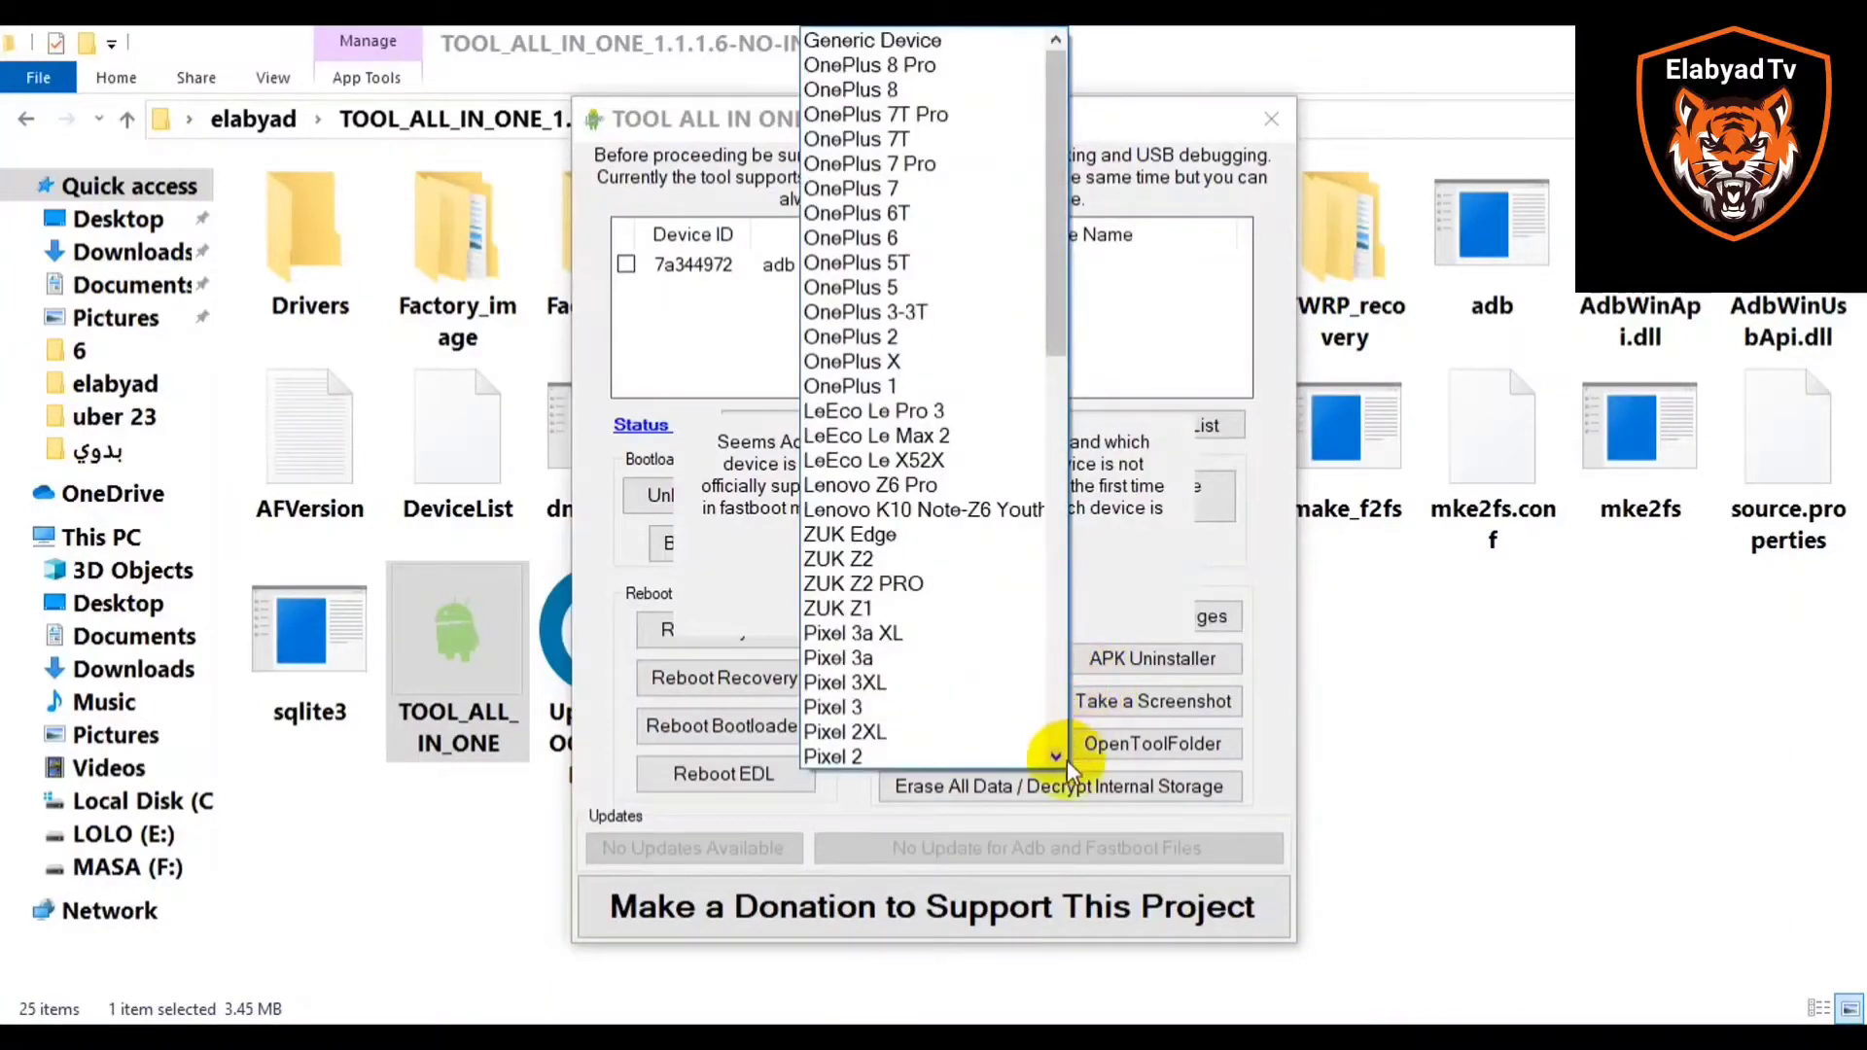
pyautogui.scroll(-6, 1056, 756)
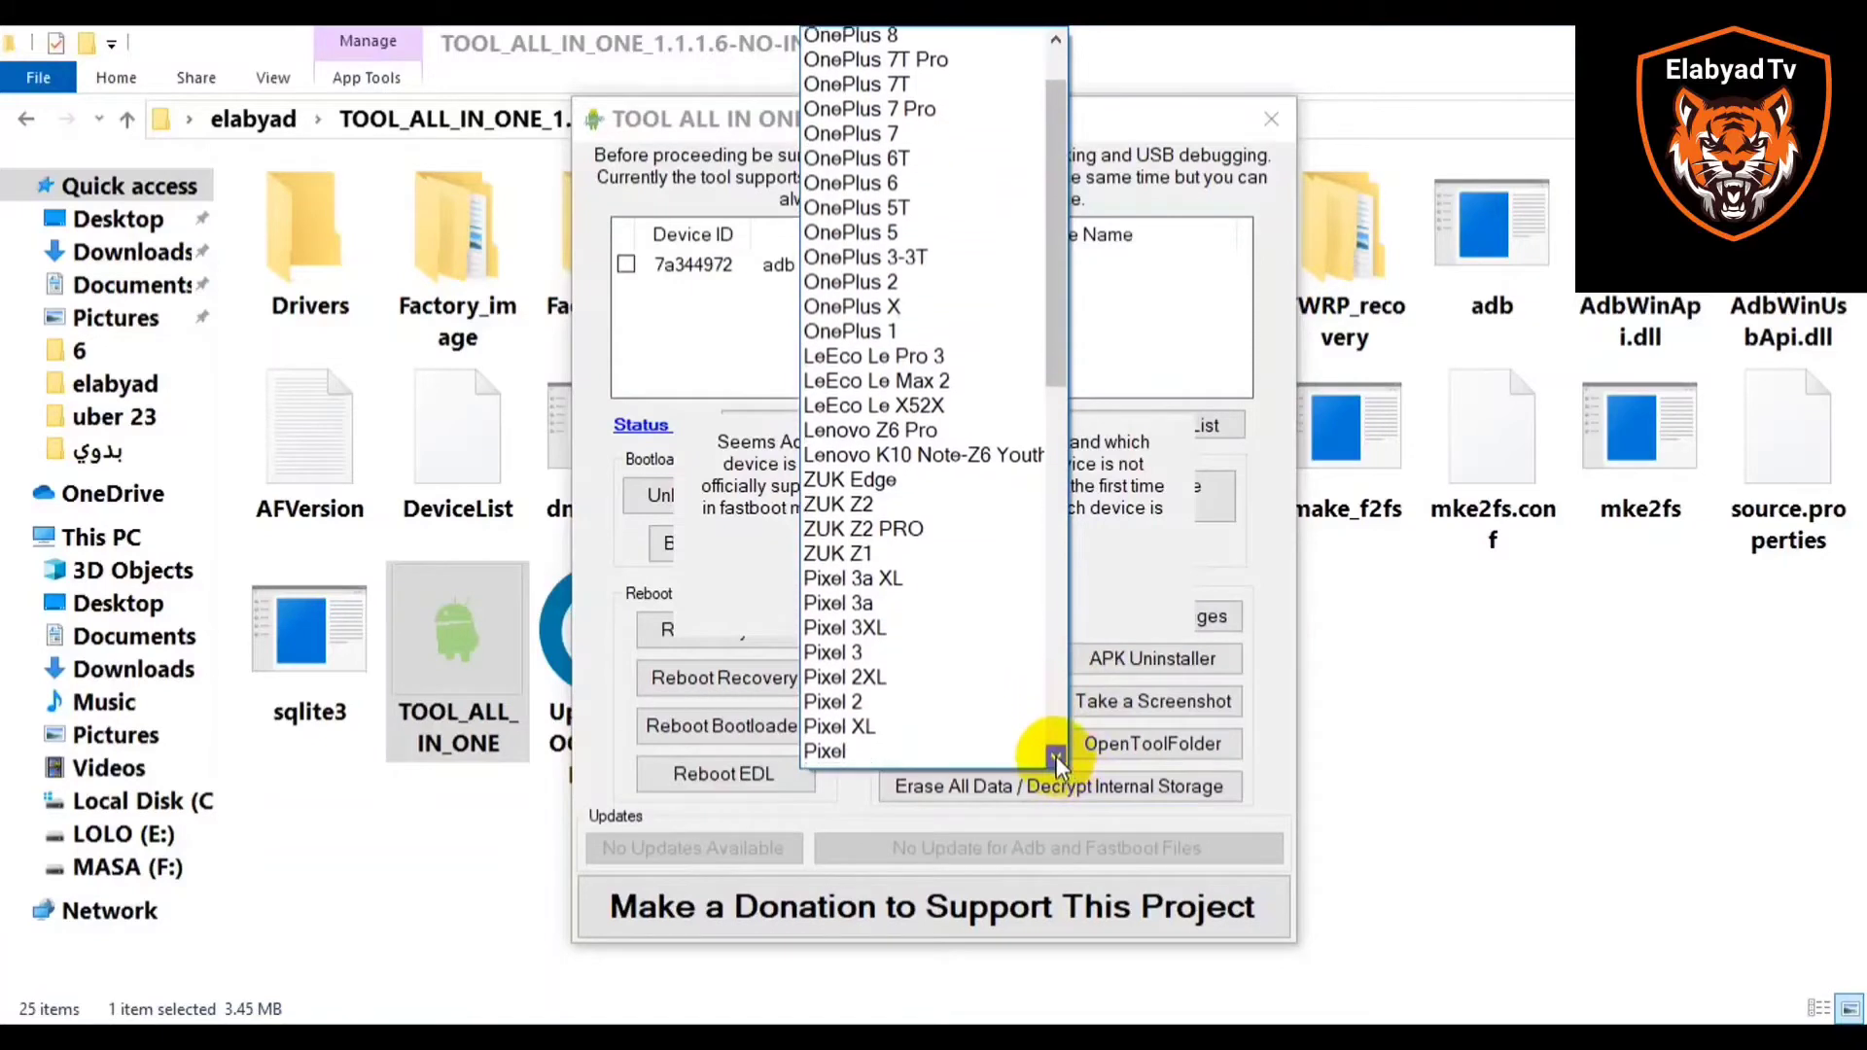
pyautogui.scroll(-8, 1056, 756)
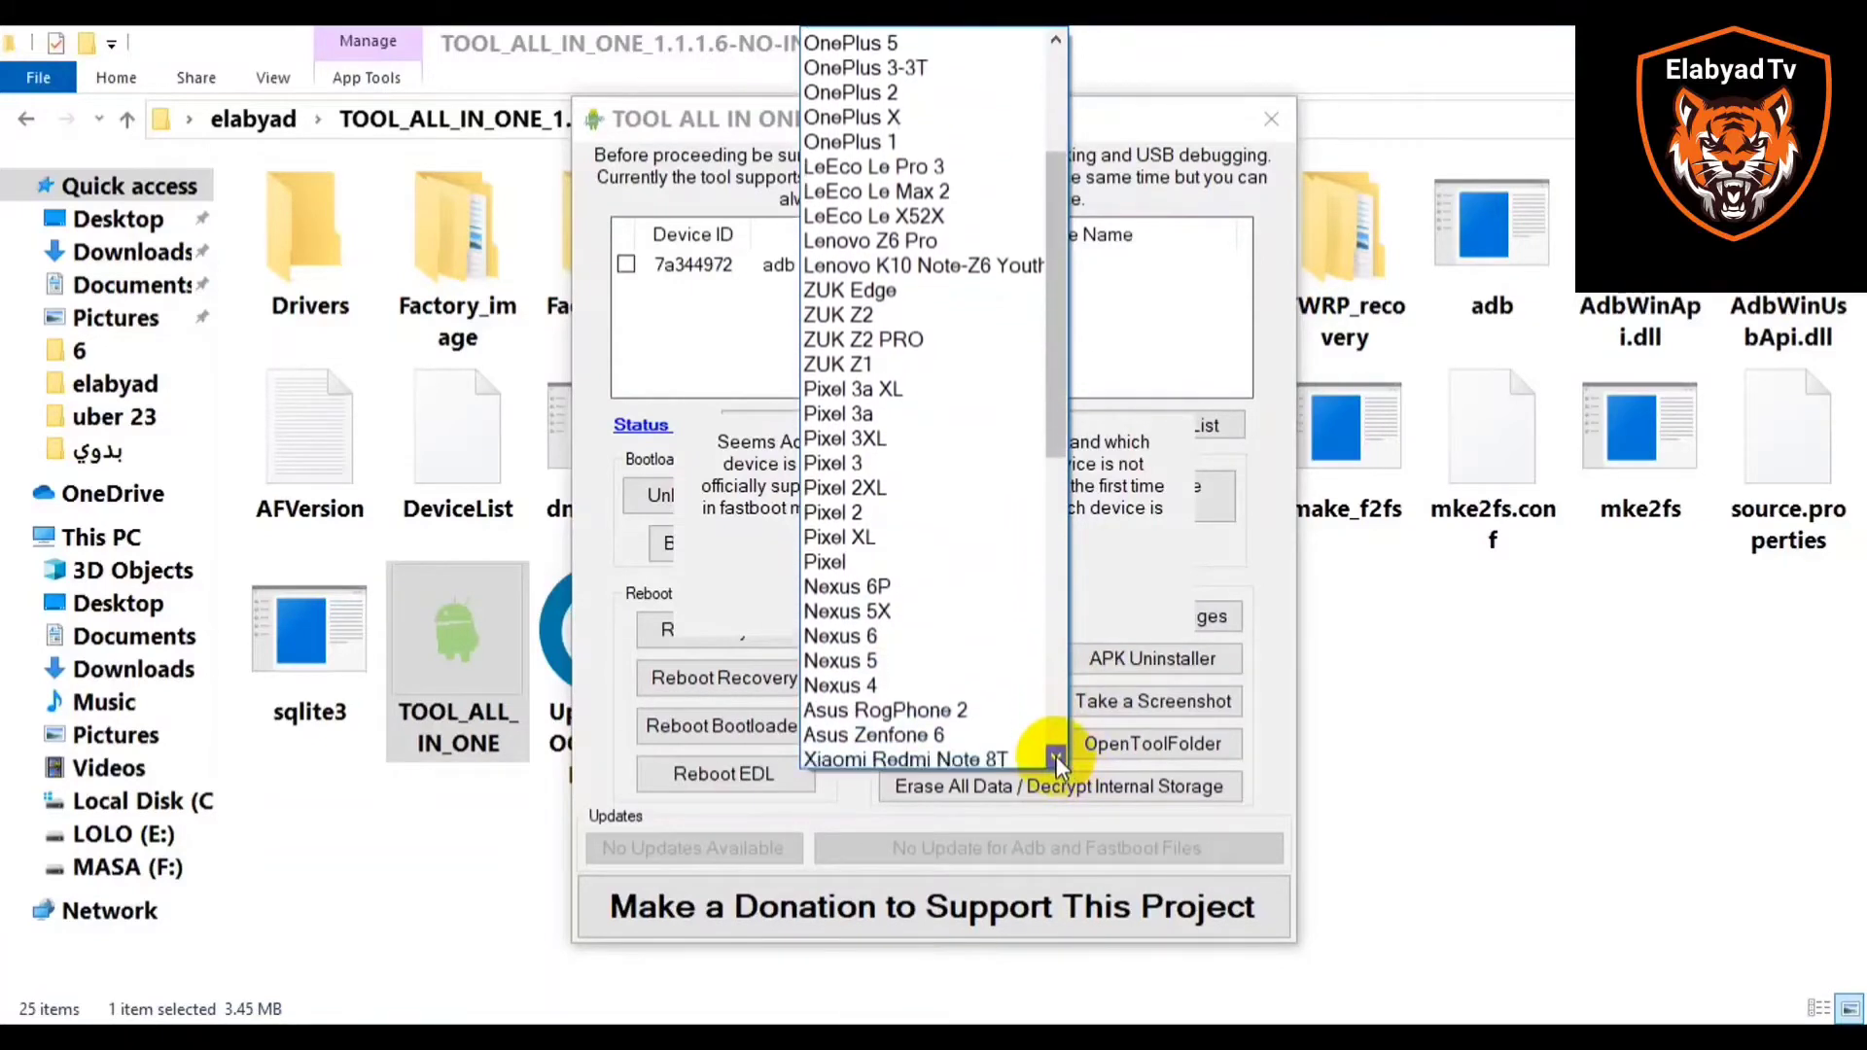
pyautogui.scroll(-8, 1056, 755)
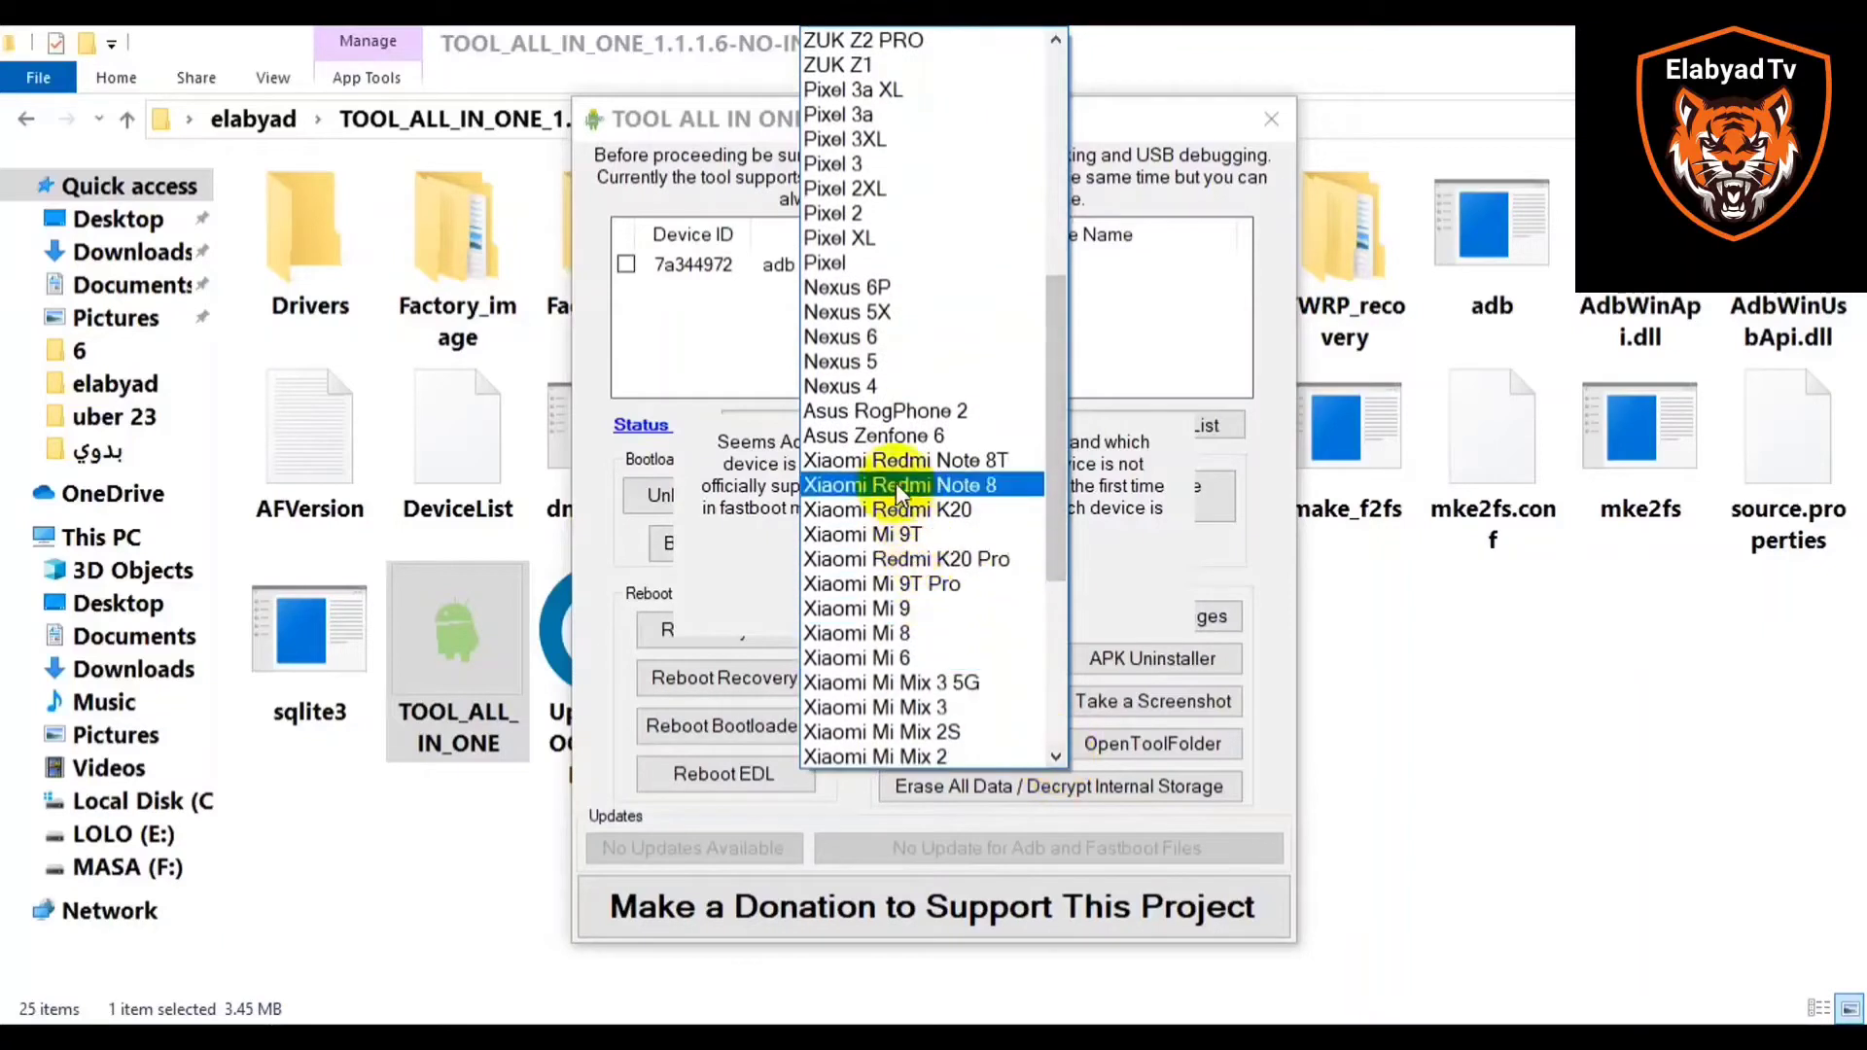
pyautogui.click(896, 485)
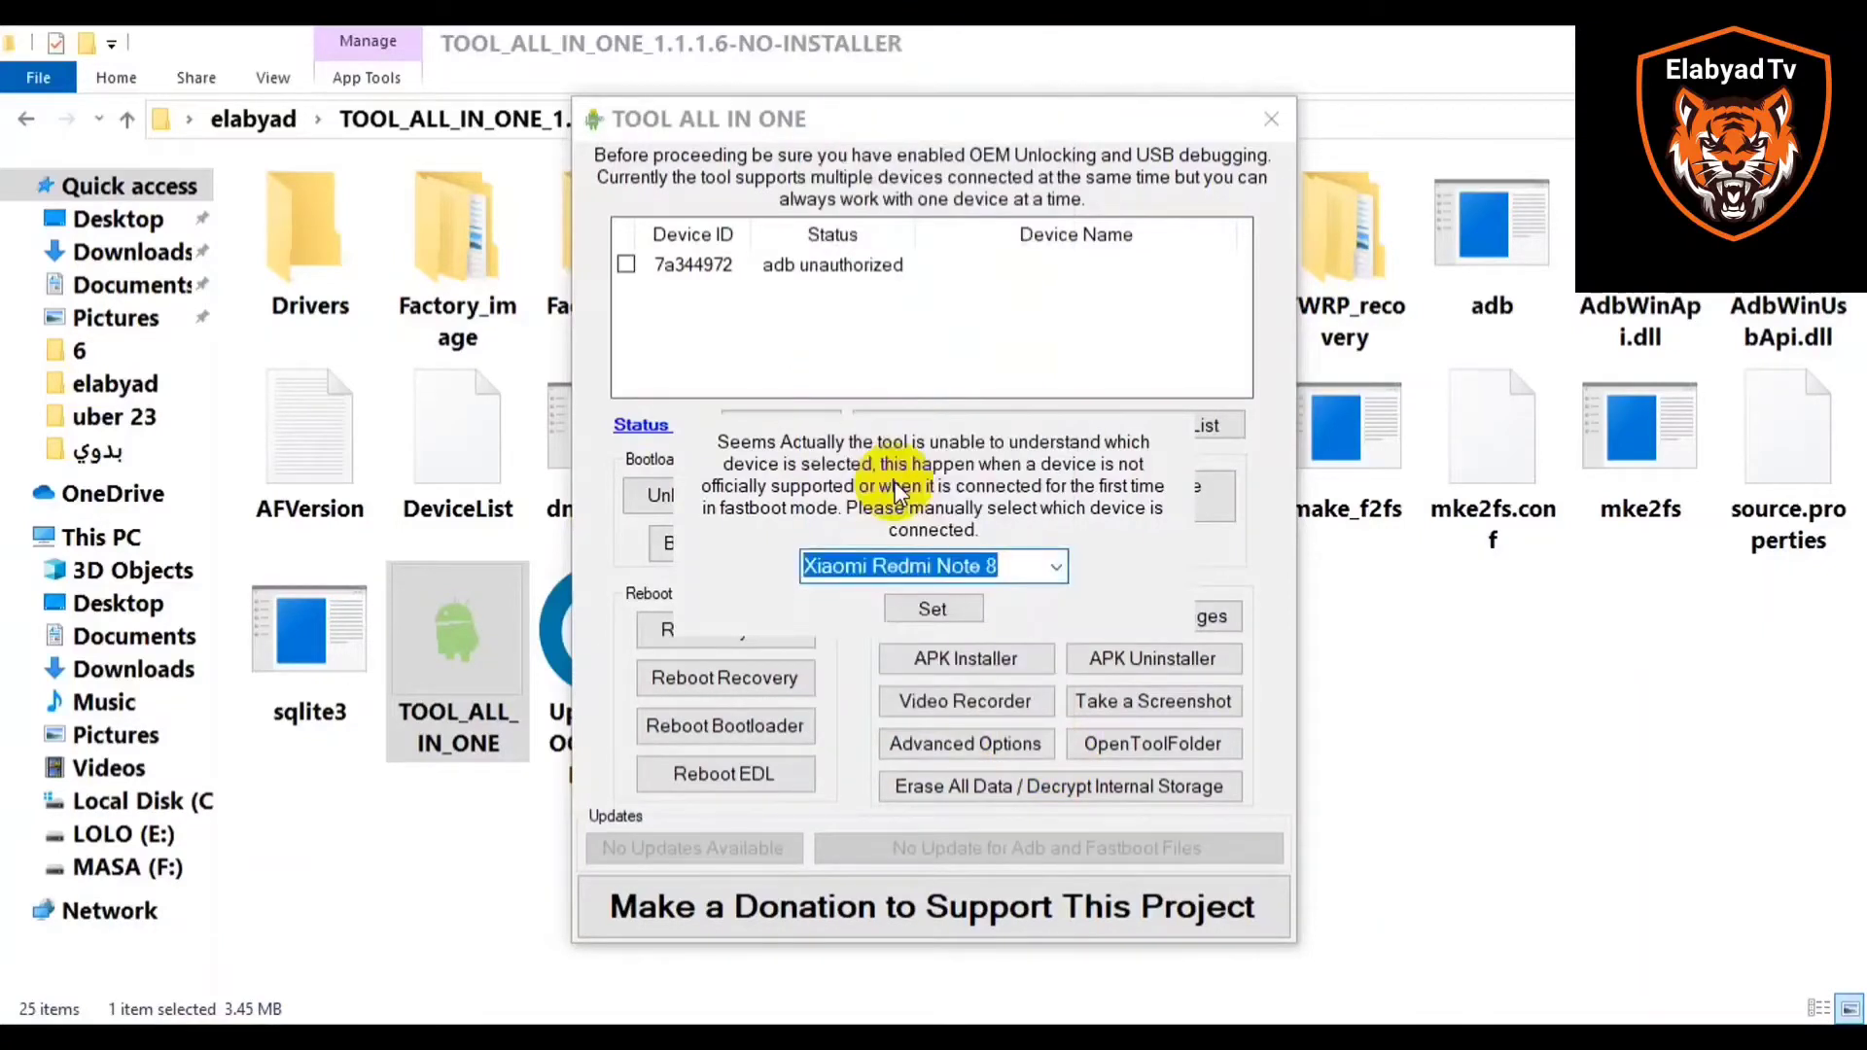
pyautogui.click(931, 611)
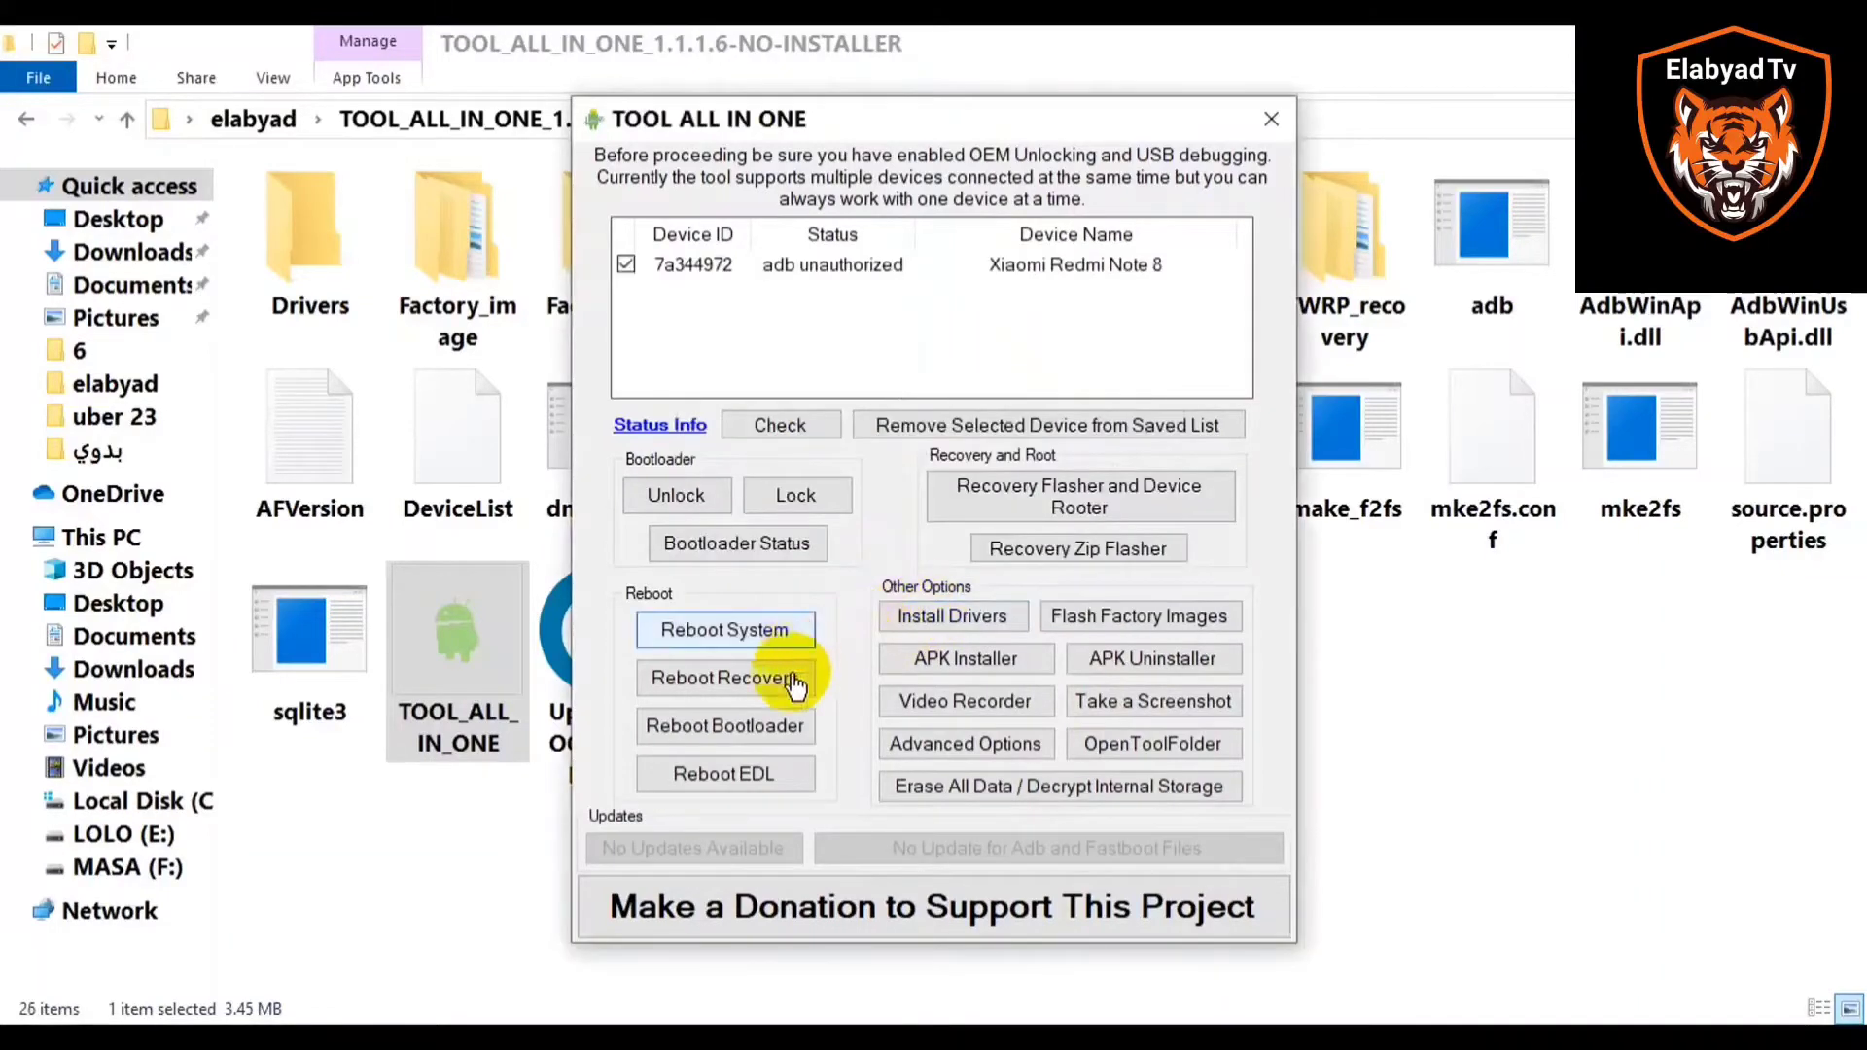
# - Try to reboot the connected phone into the bootloader and close the tool
pyautogui.click(760, 738)
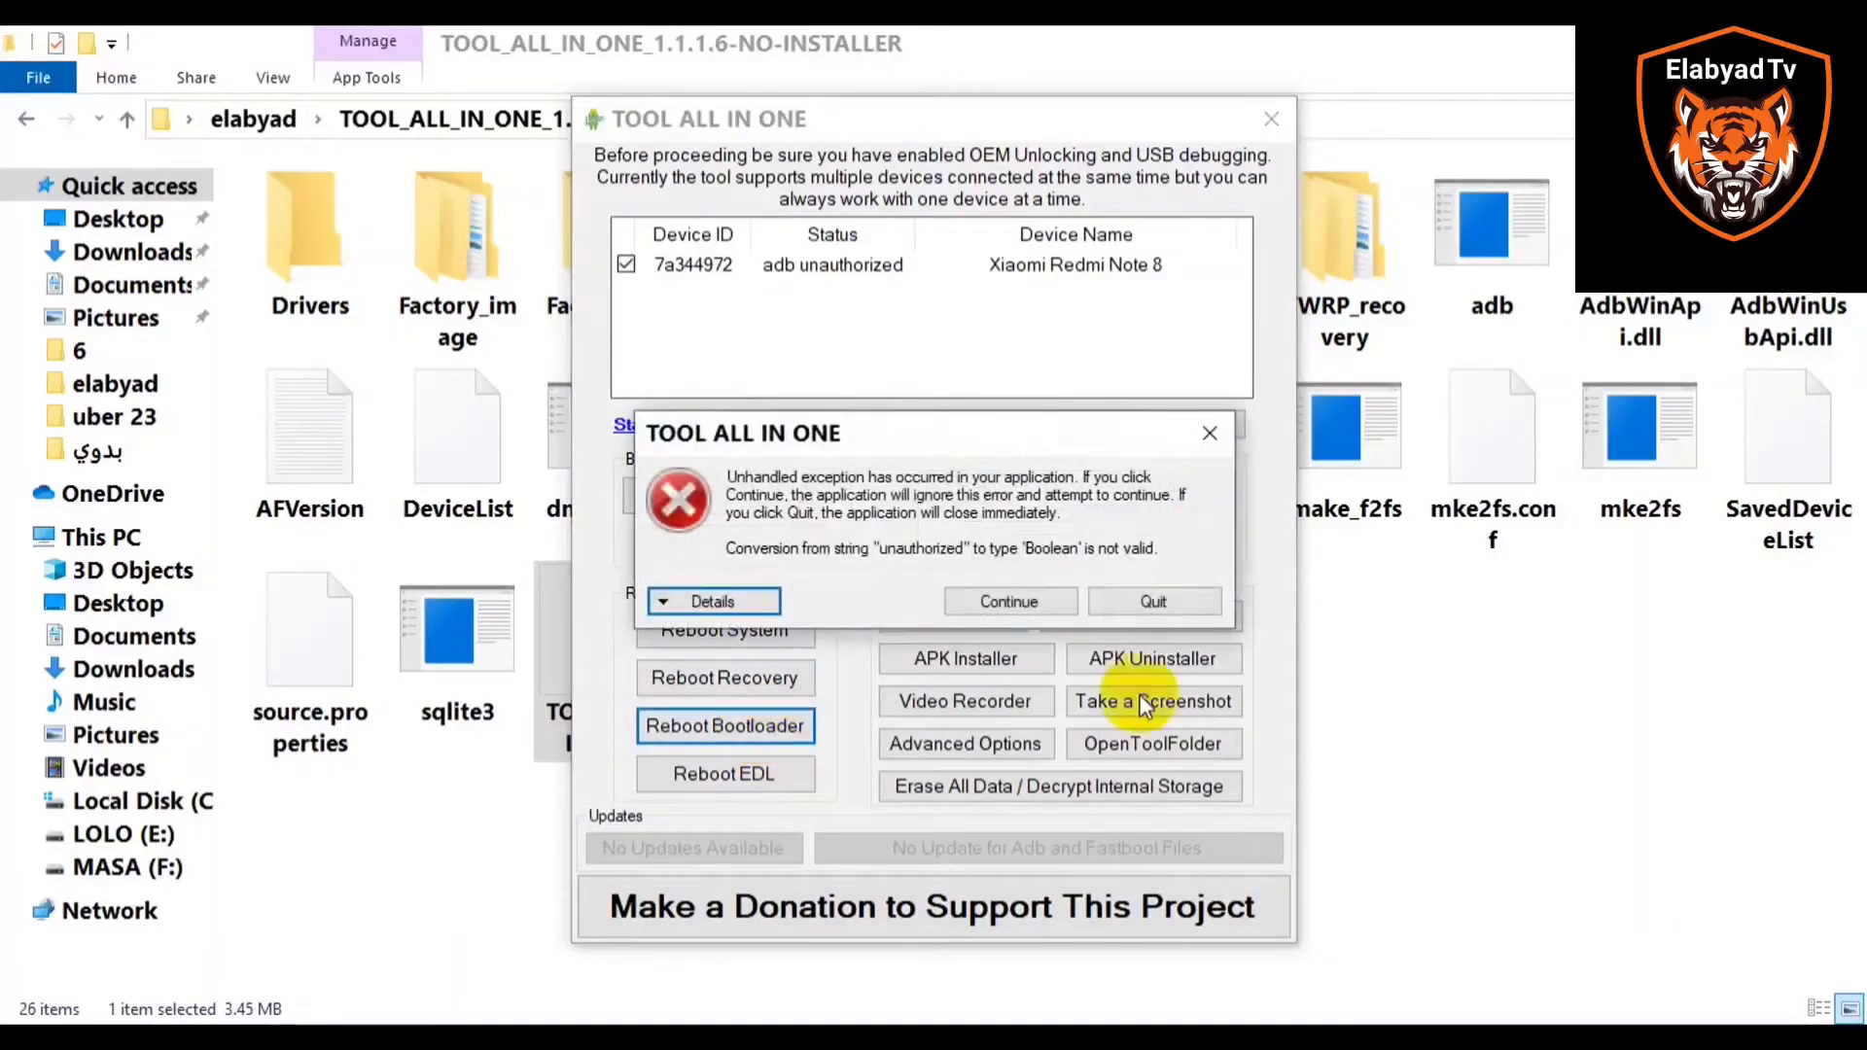
pyautogui.click(1008, 599)
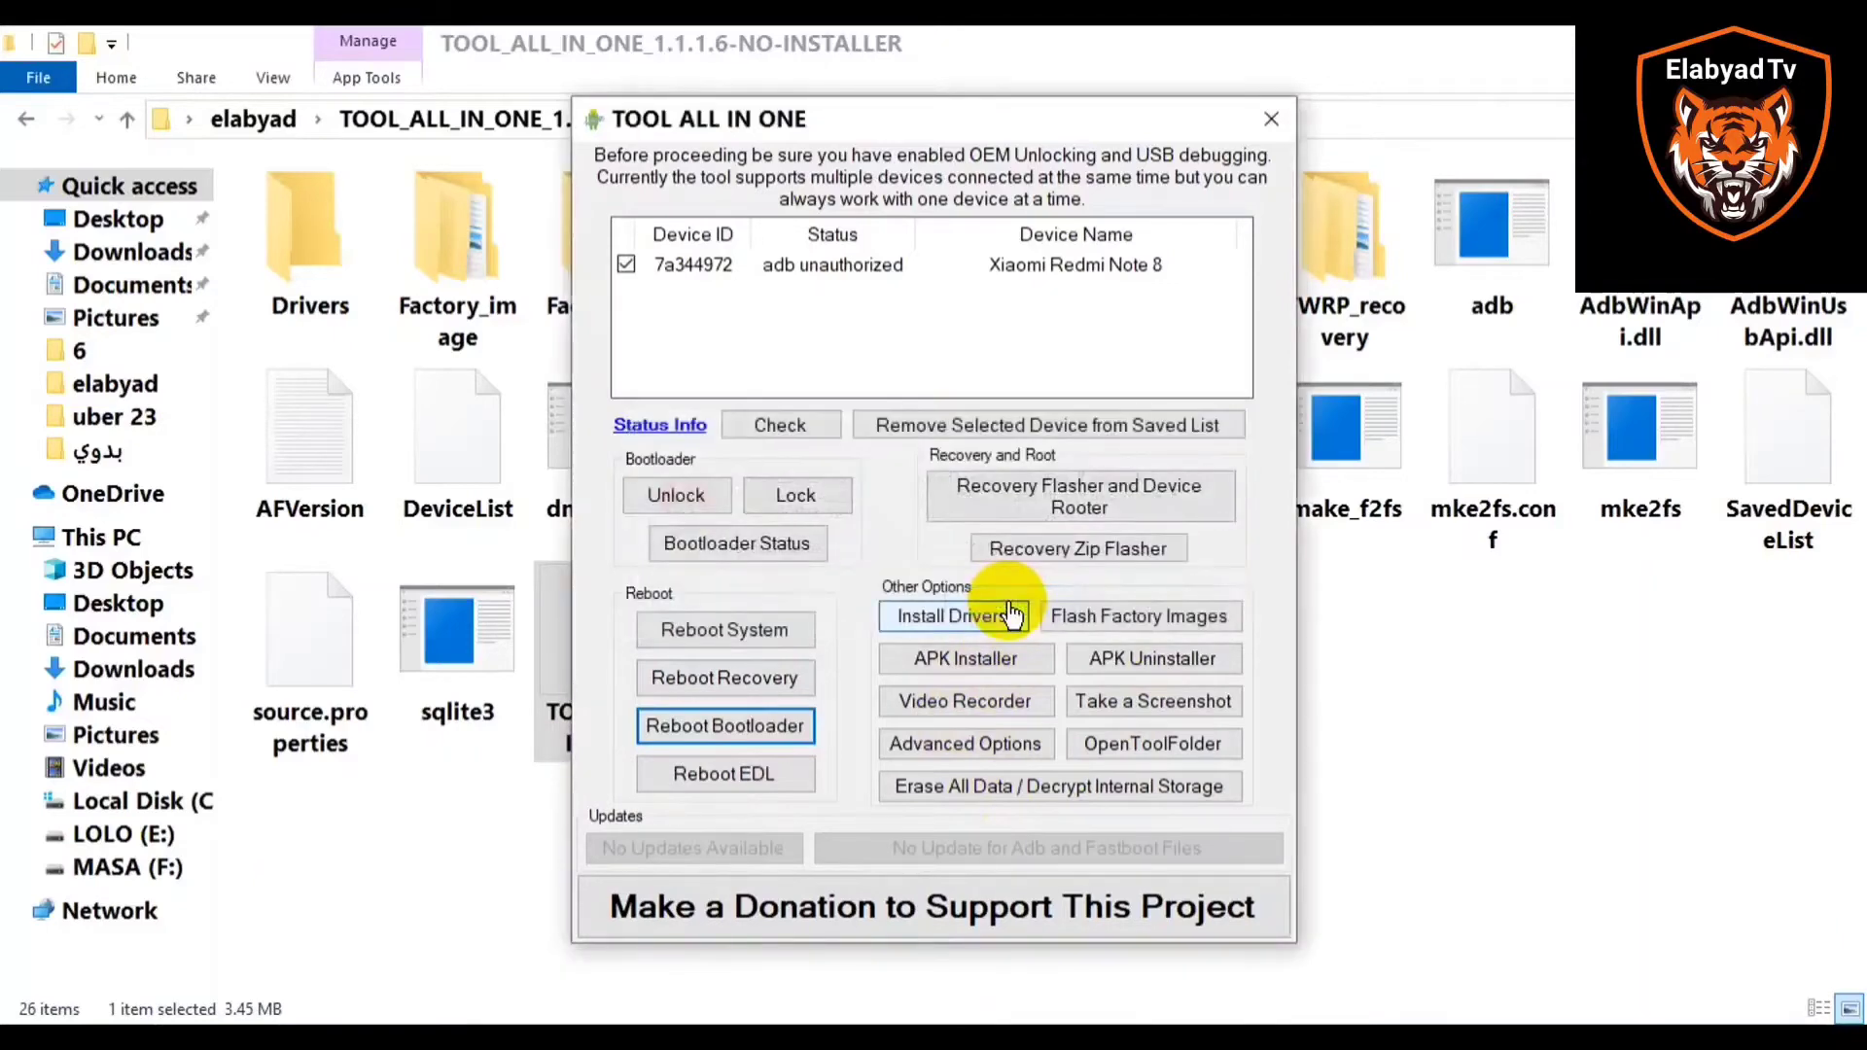
pyautogui.click(1270, 118)
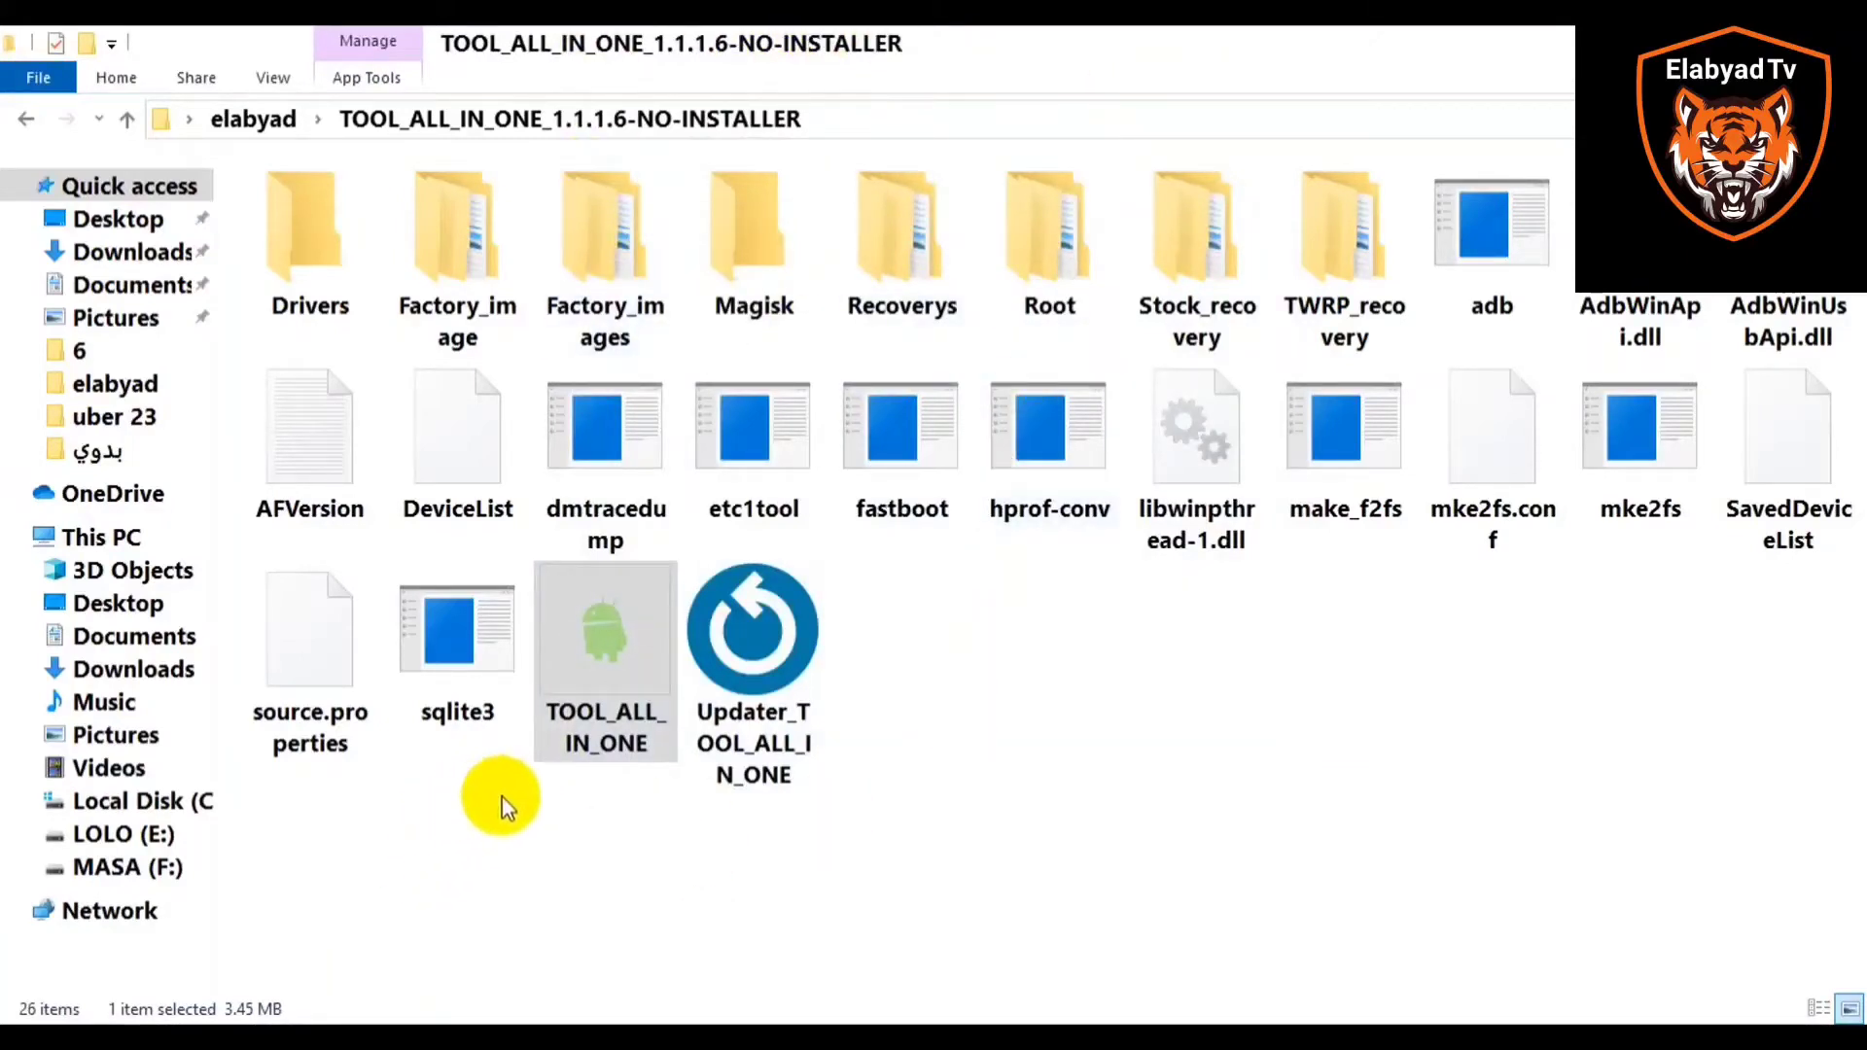
# - Relaunch TOOL_ALL_IN_ONE as administrator and close the Donation Login without logging in
pyautogui.rightClick(577, 721)
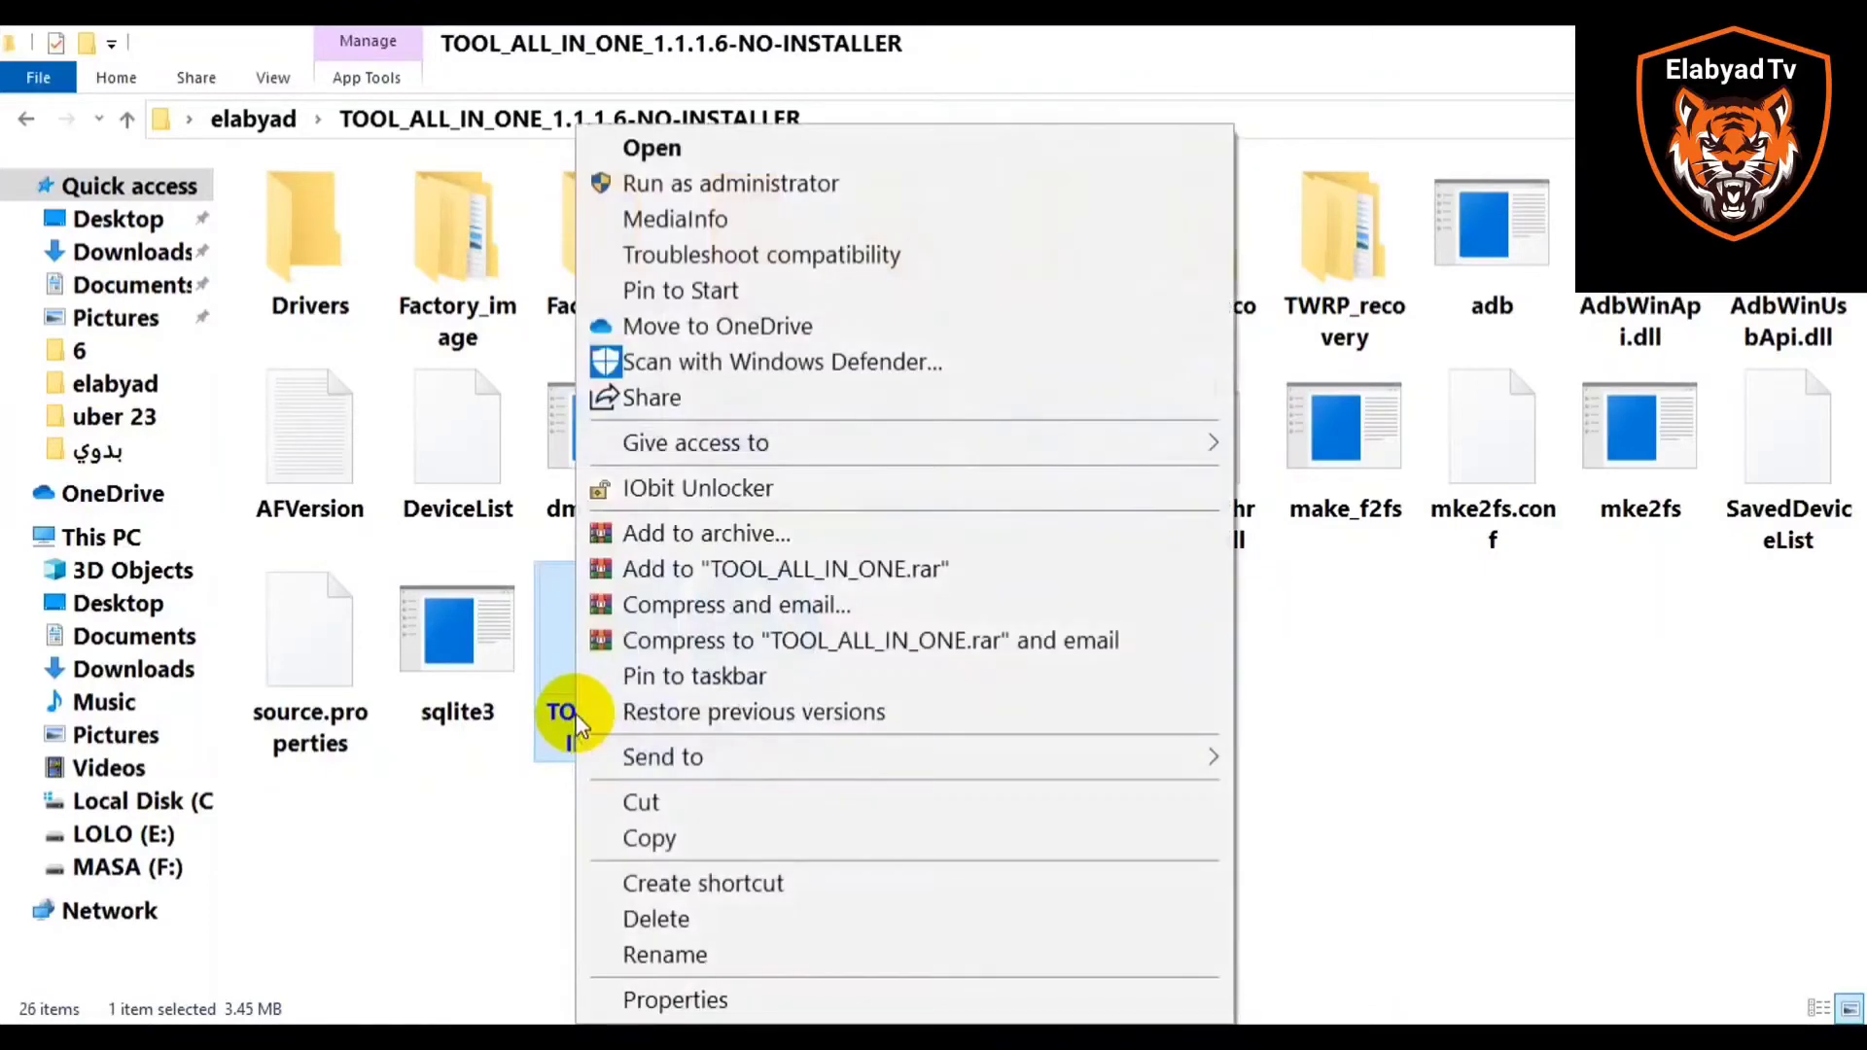
pyautogui.click(731, 183)
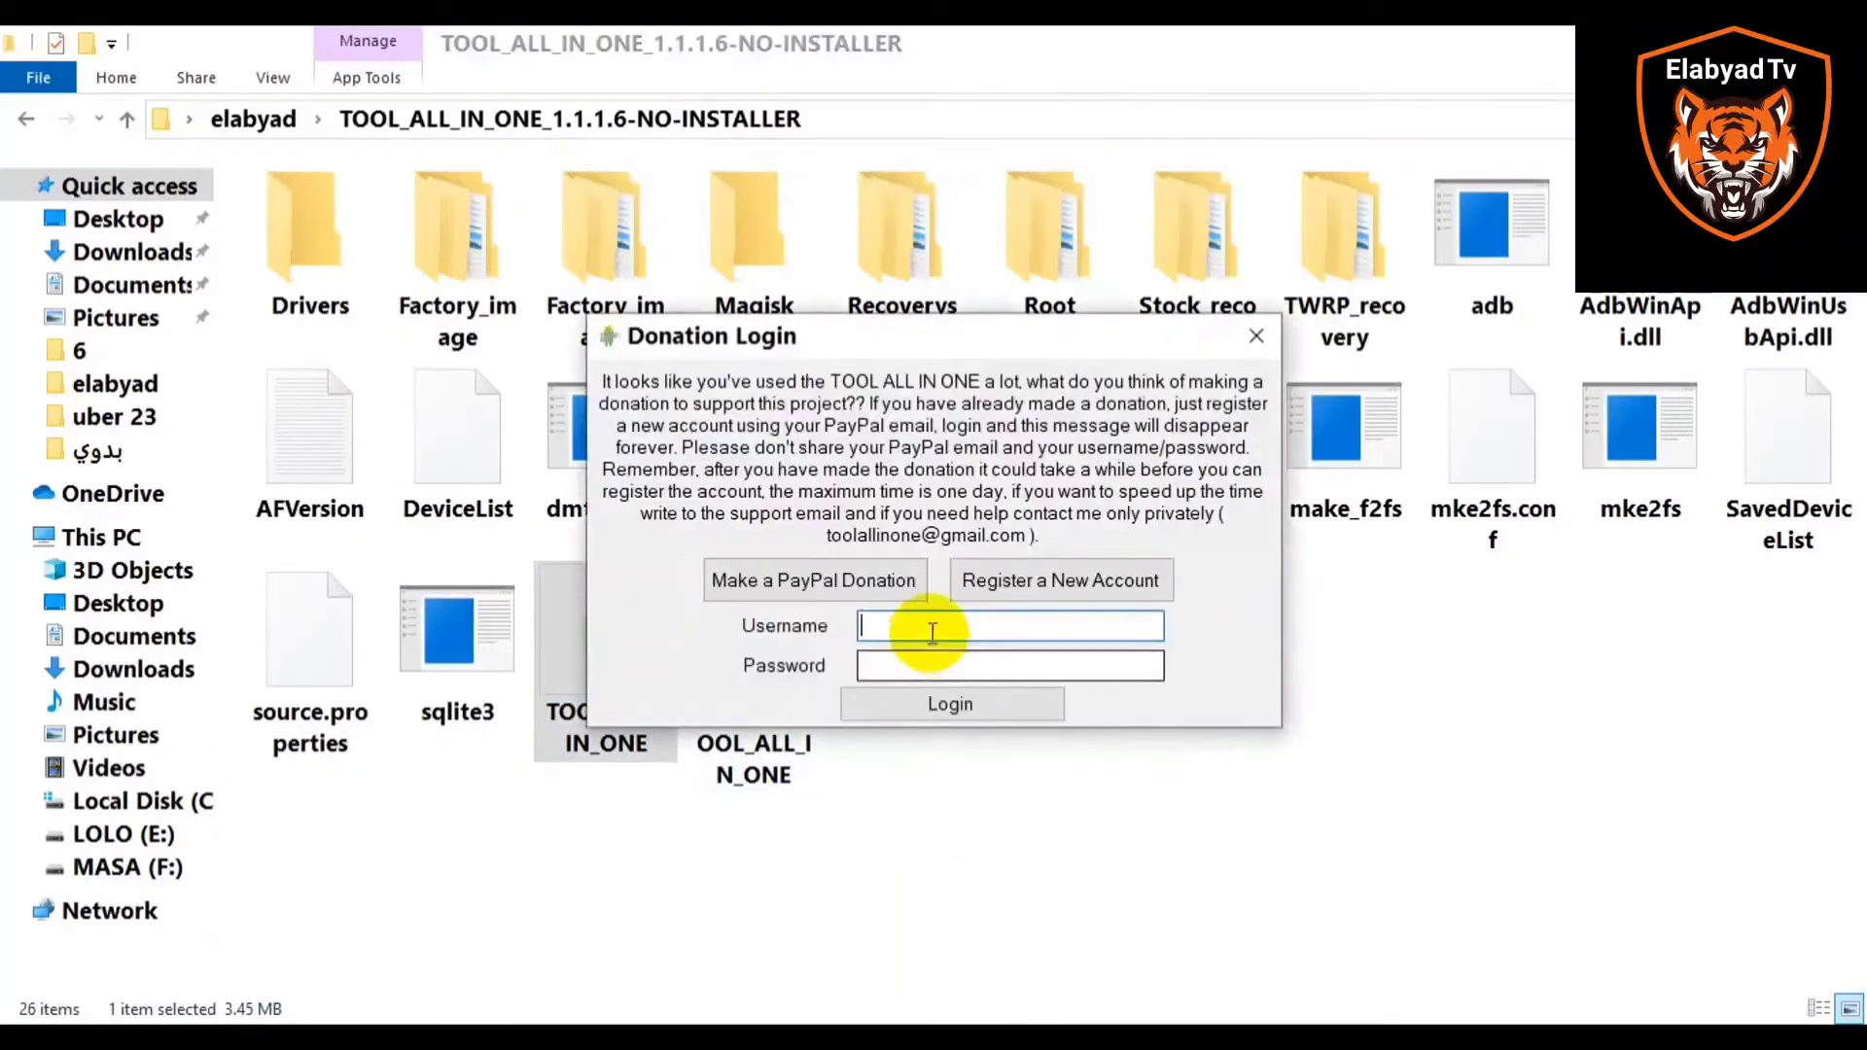
pyautogui.click(1251, 348)
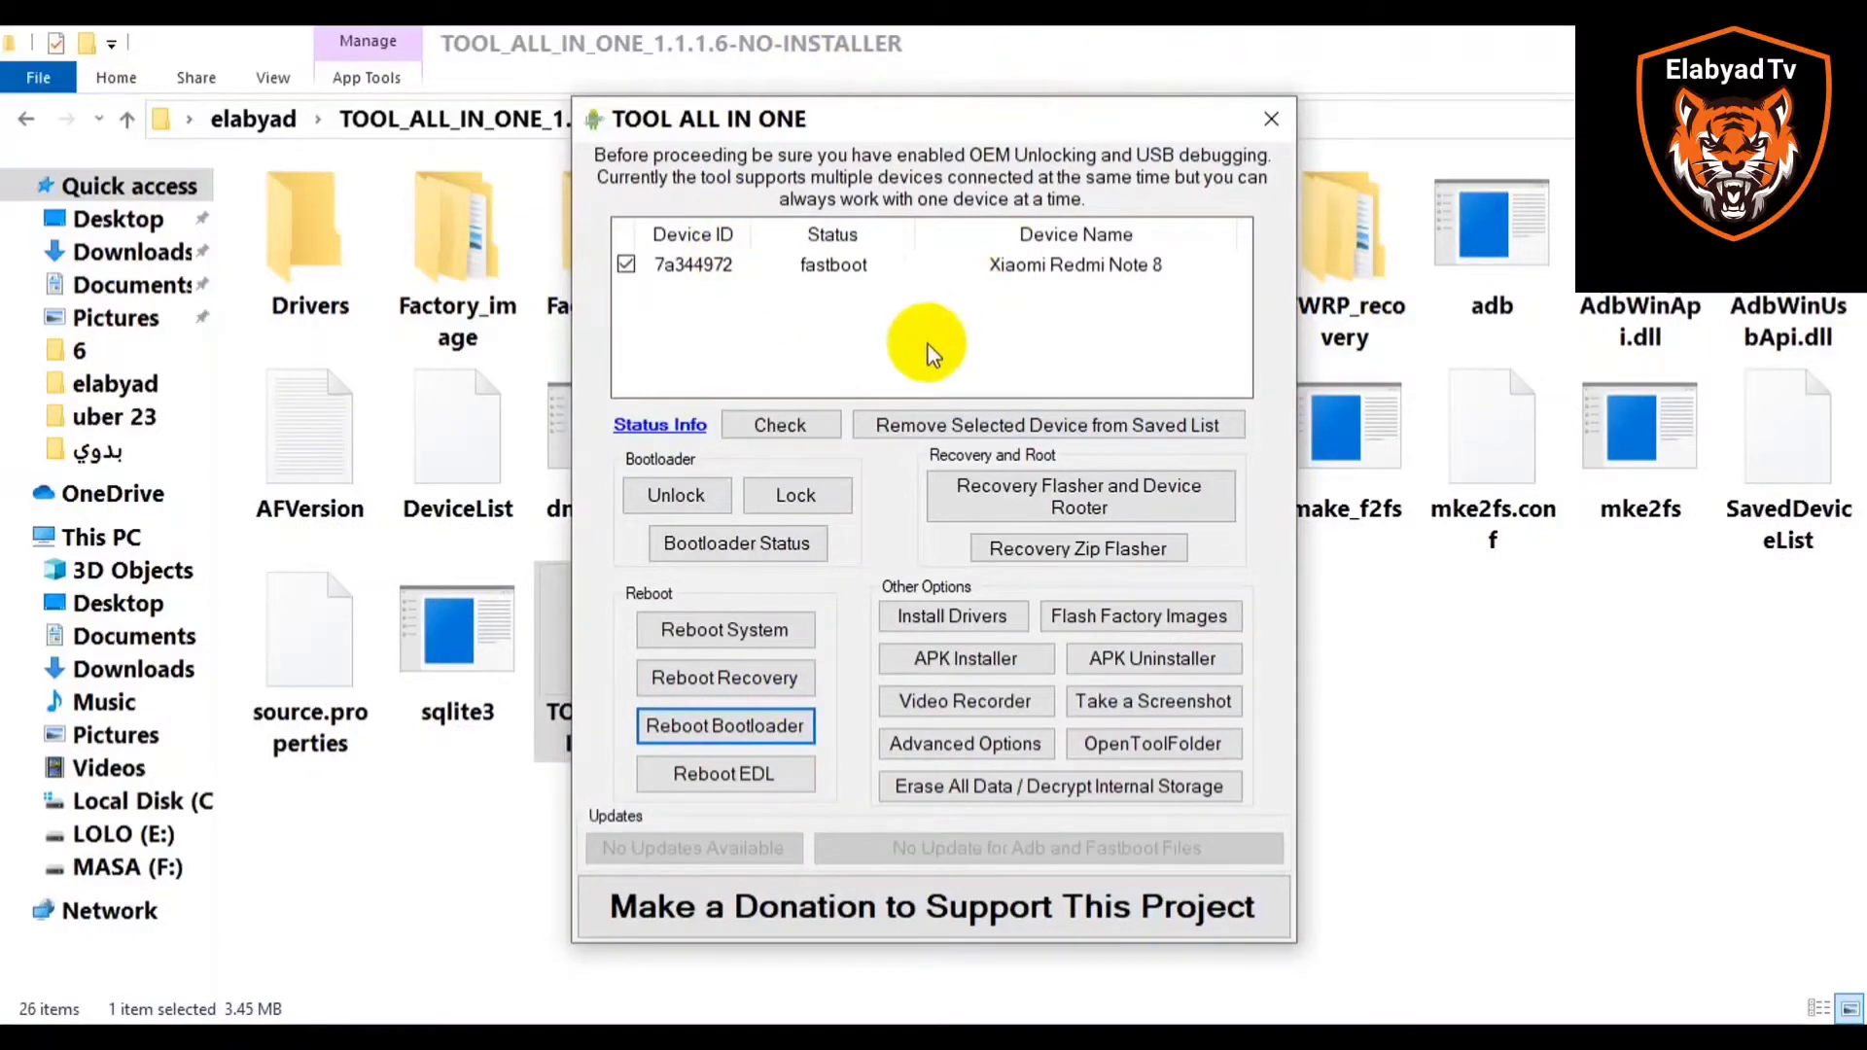
# - Try to unlock the Redmi Note 8's bootloader, request the official Xiaomi unlock procedure, and close TOOL ALL IN ONE
pyautogui.click(671, 498)
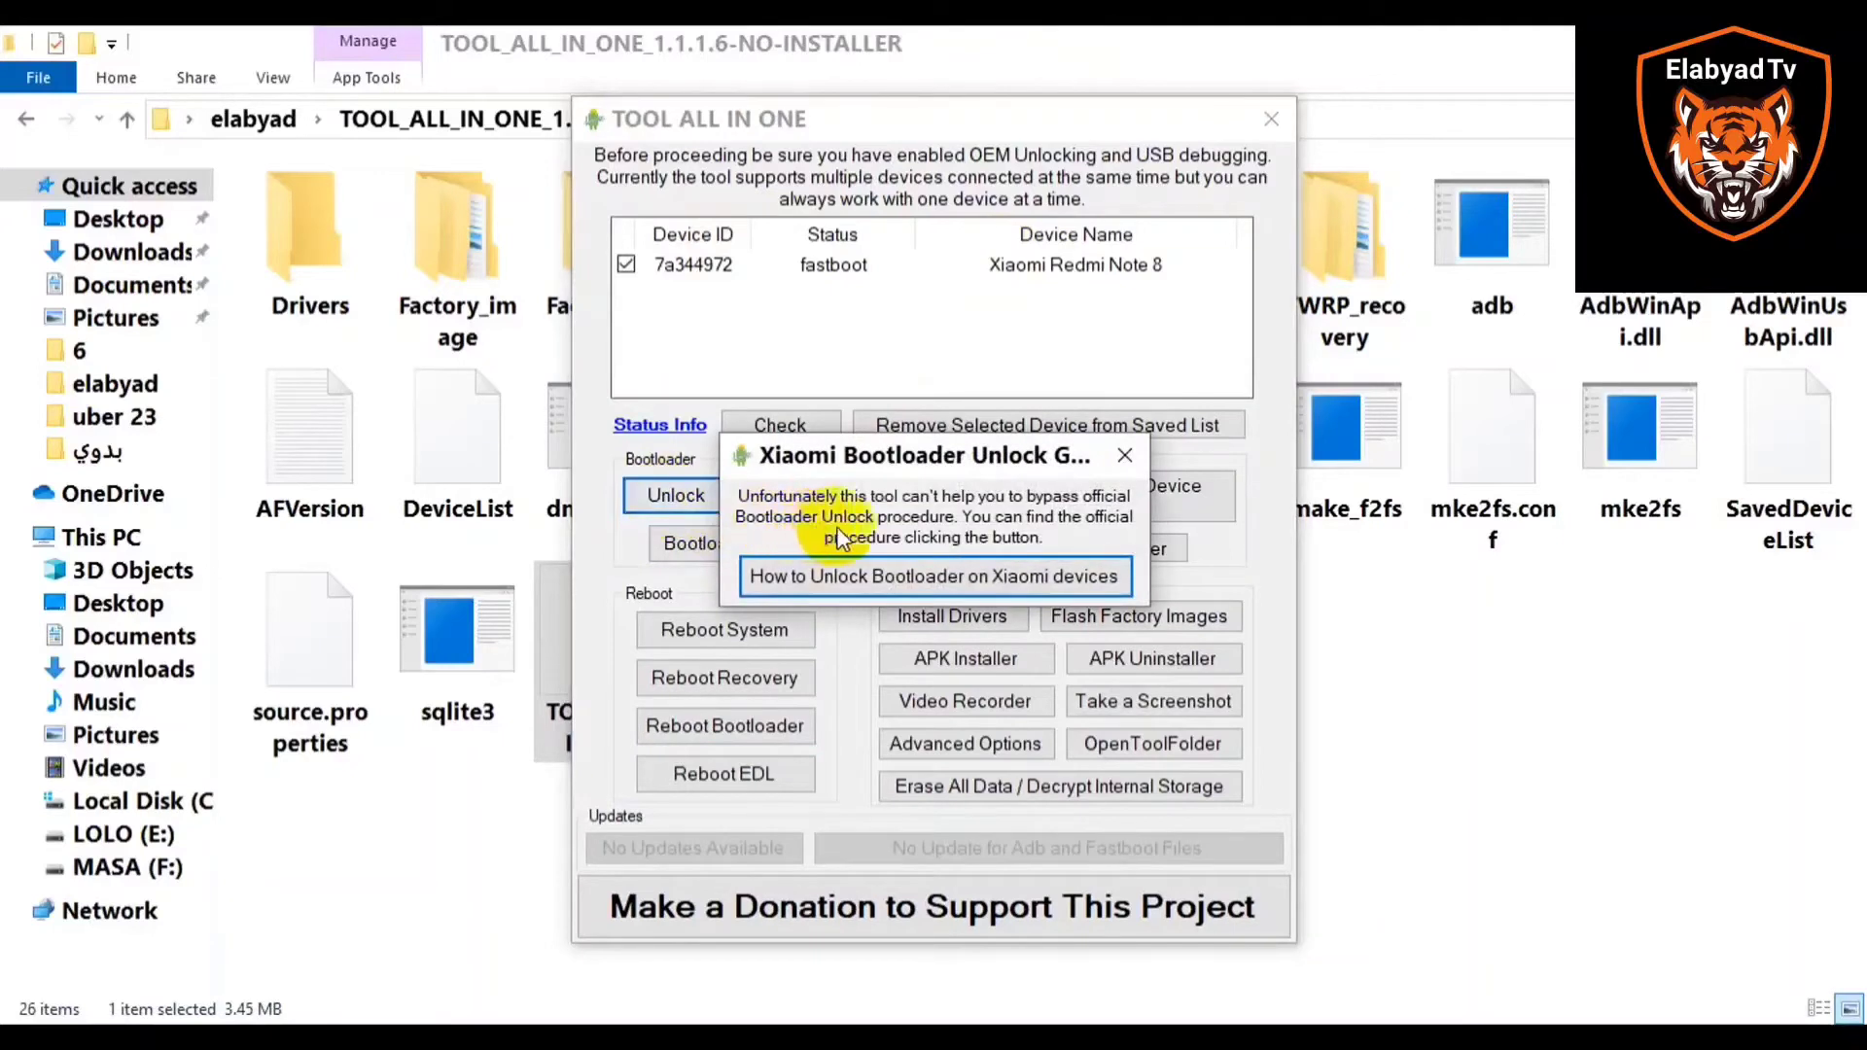
pyautogui.click(875, 582)
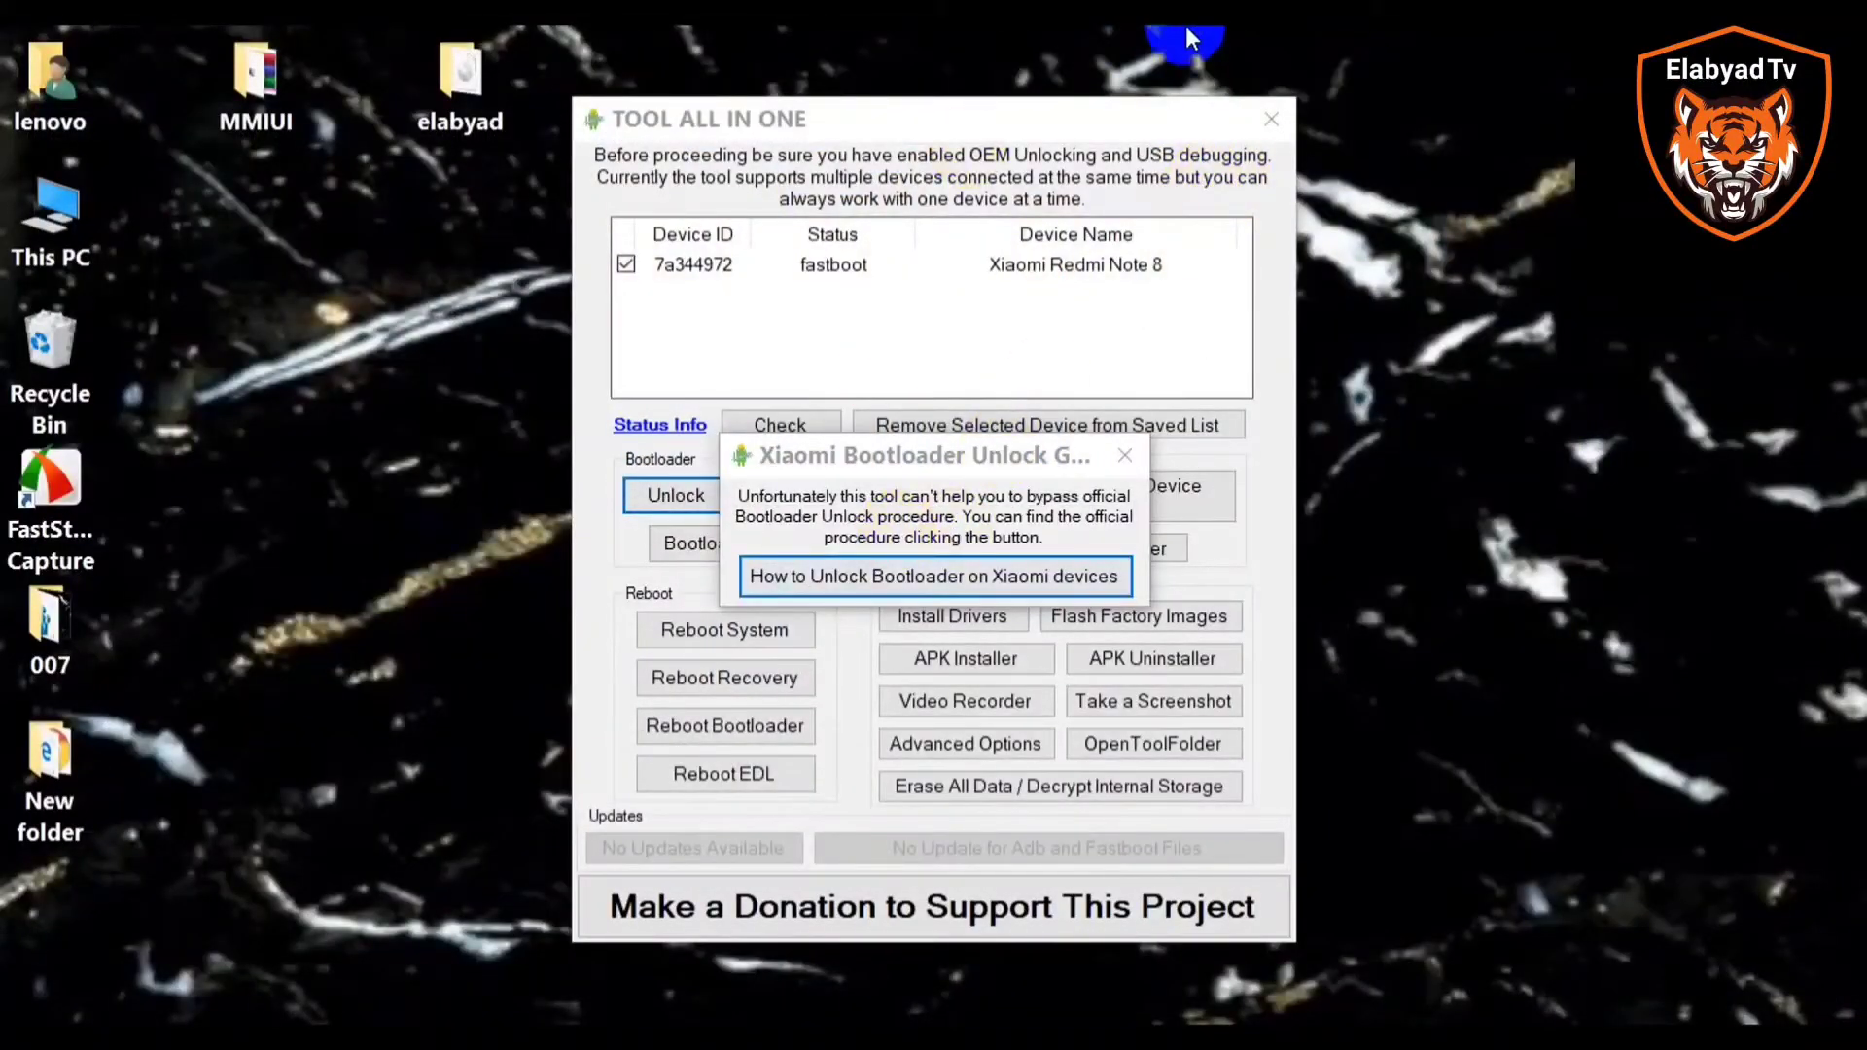
pyautogui.click(1249, 128)
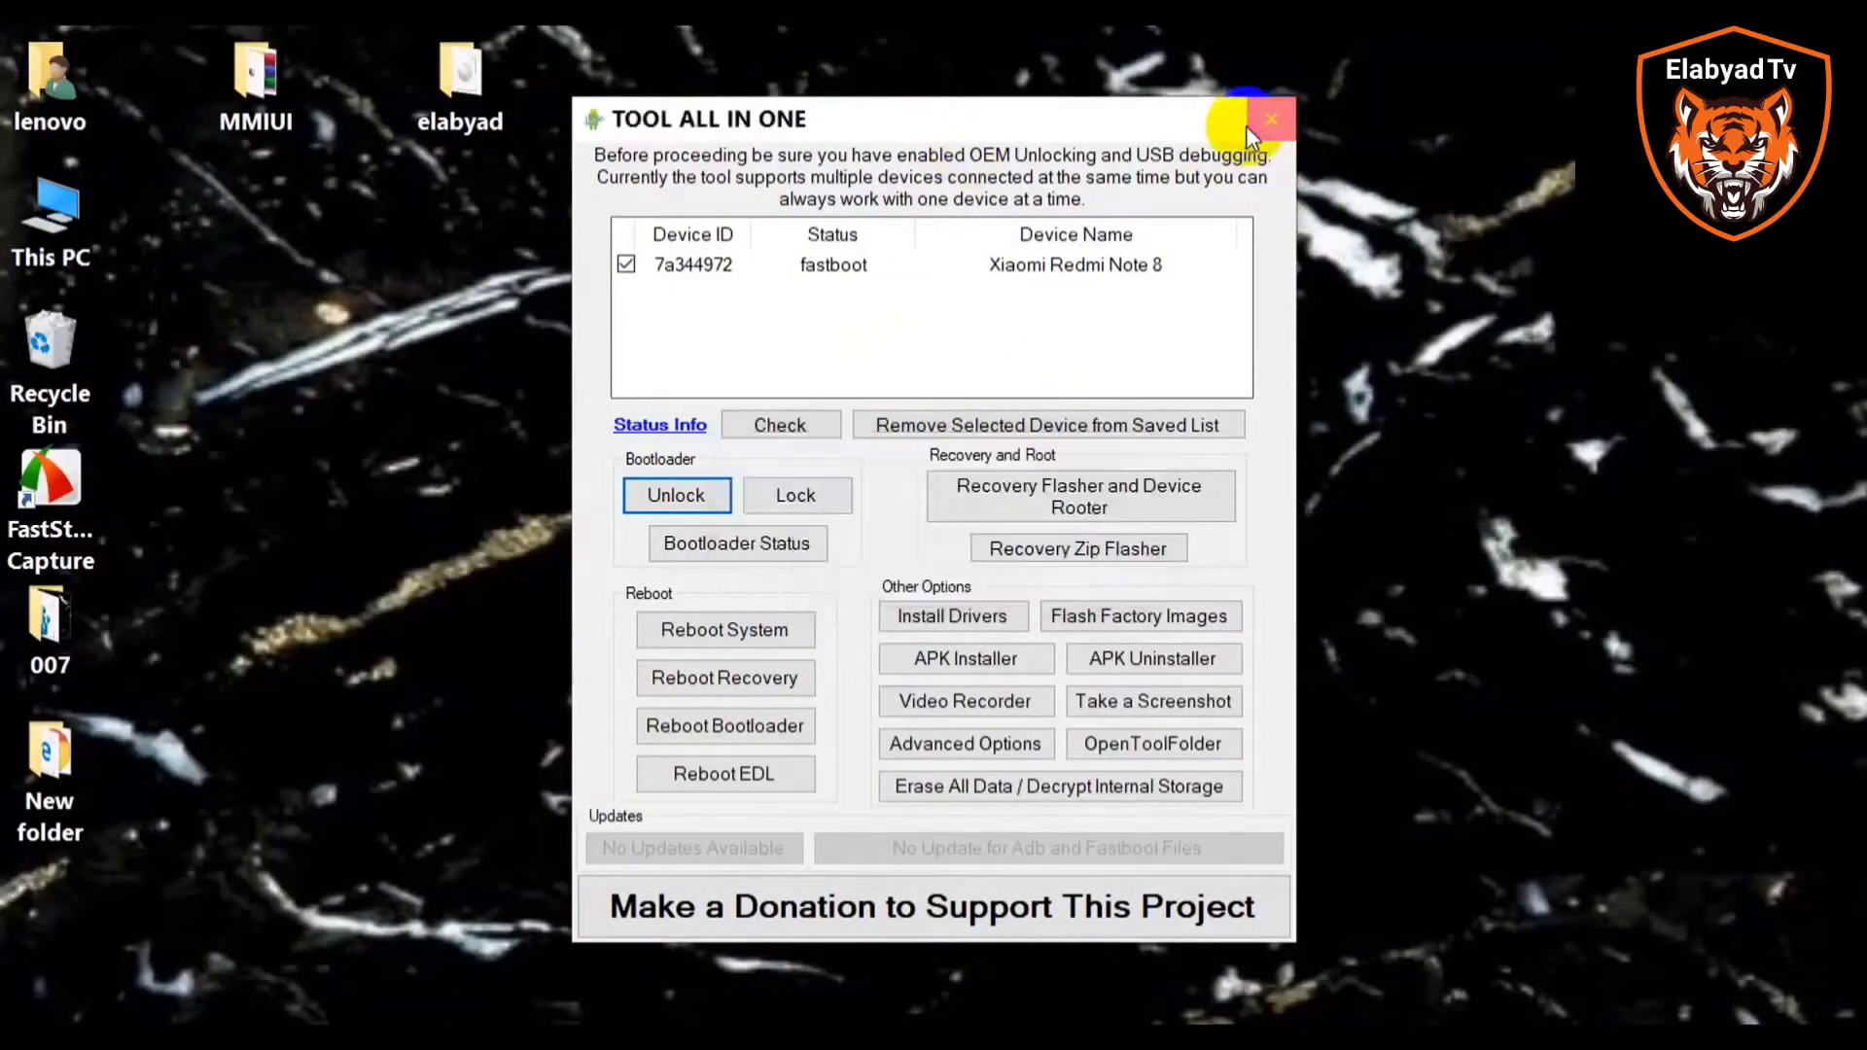
pyautogui.click(1250, 129)
# - Launch miflash_unlock from the miflash_unlock-en-4.5.514.47 folder inside the desktop's elabyad folder and agree to its disclaimer
pyautogui.doubleClick(479, 128)
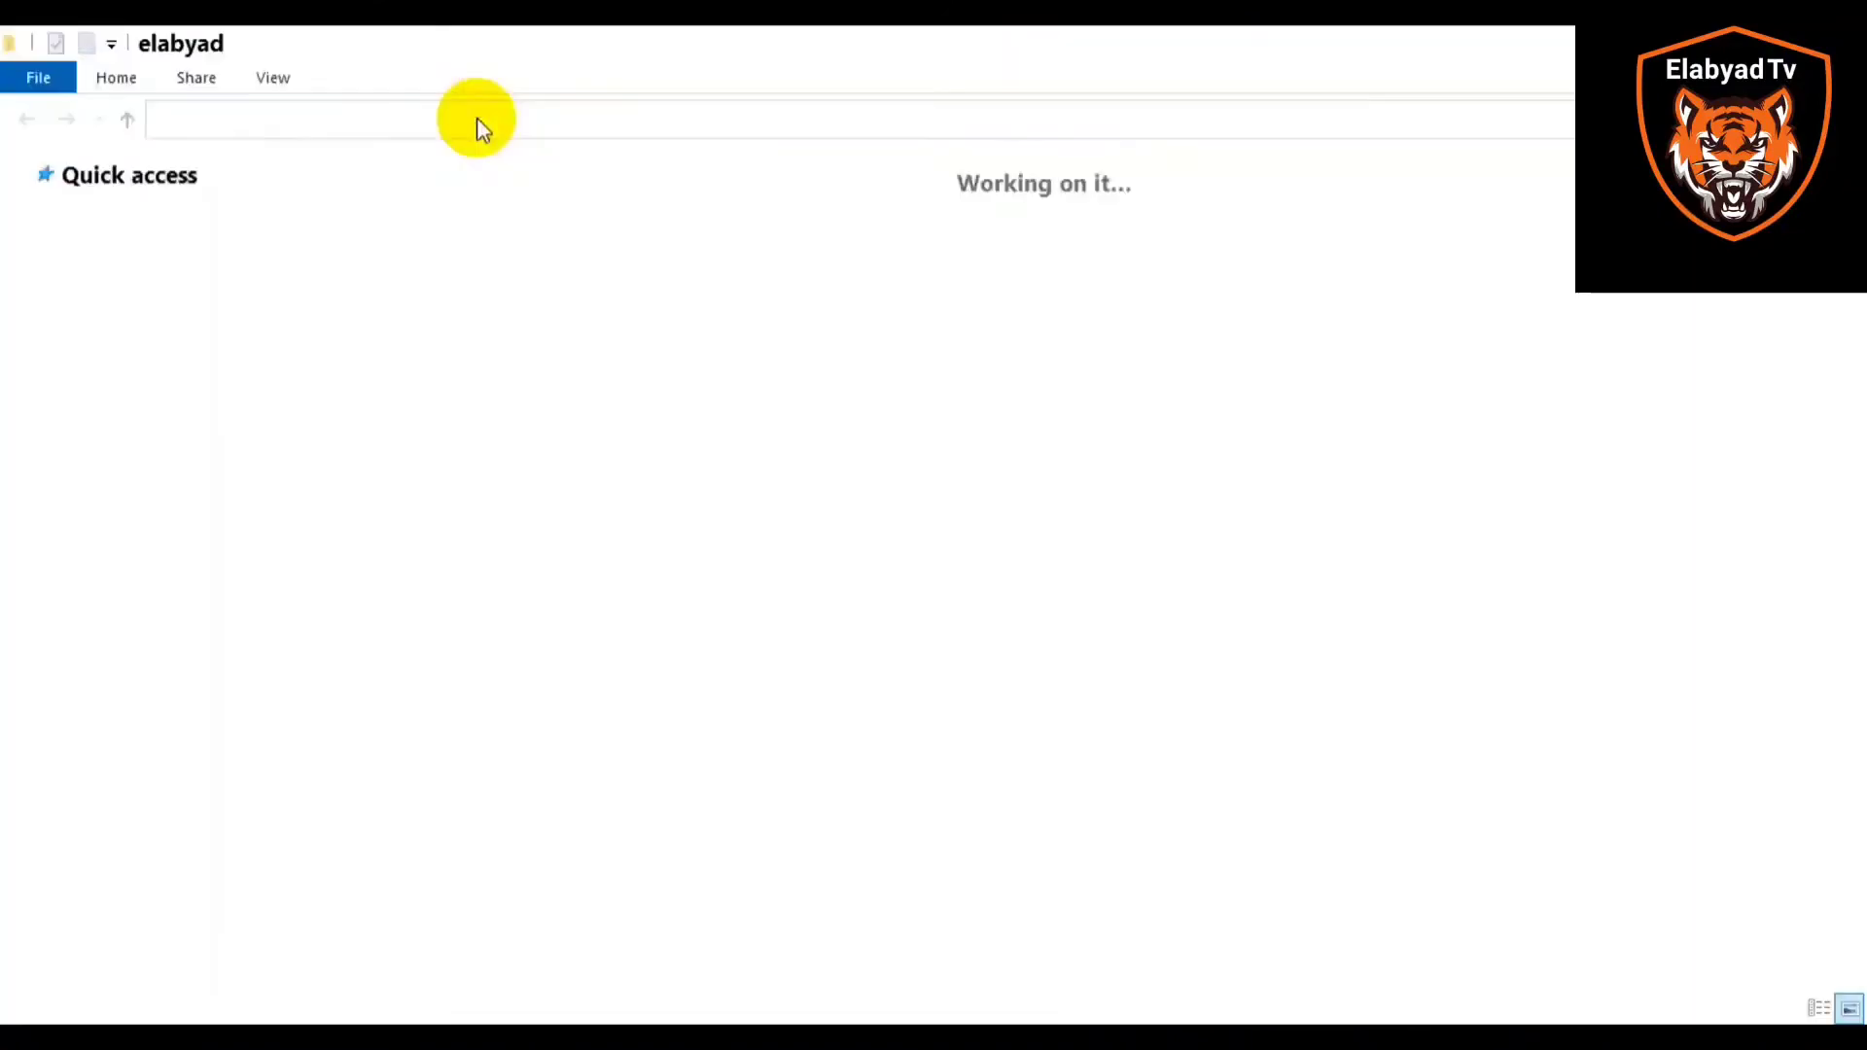
pyautogui.click(326, 296)
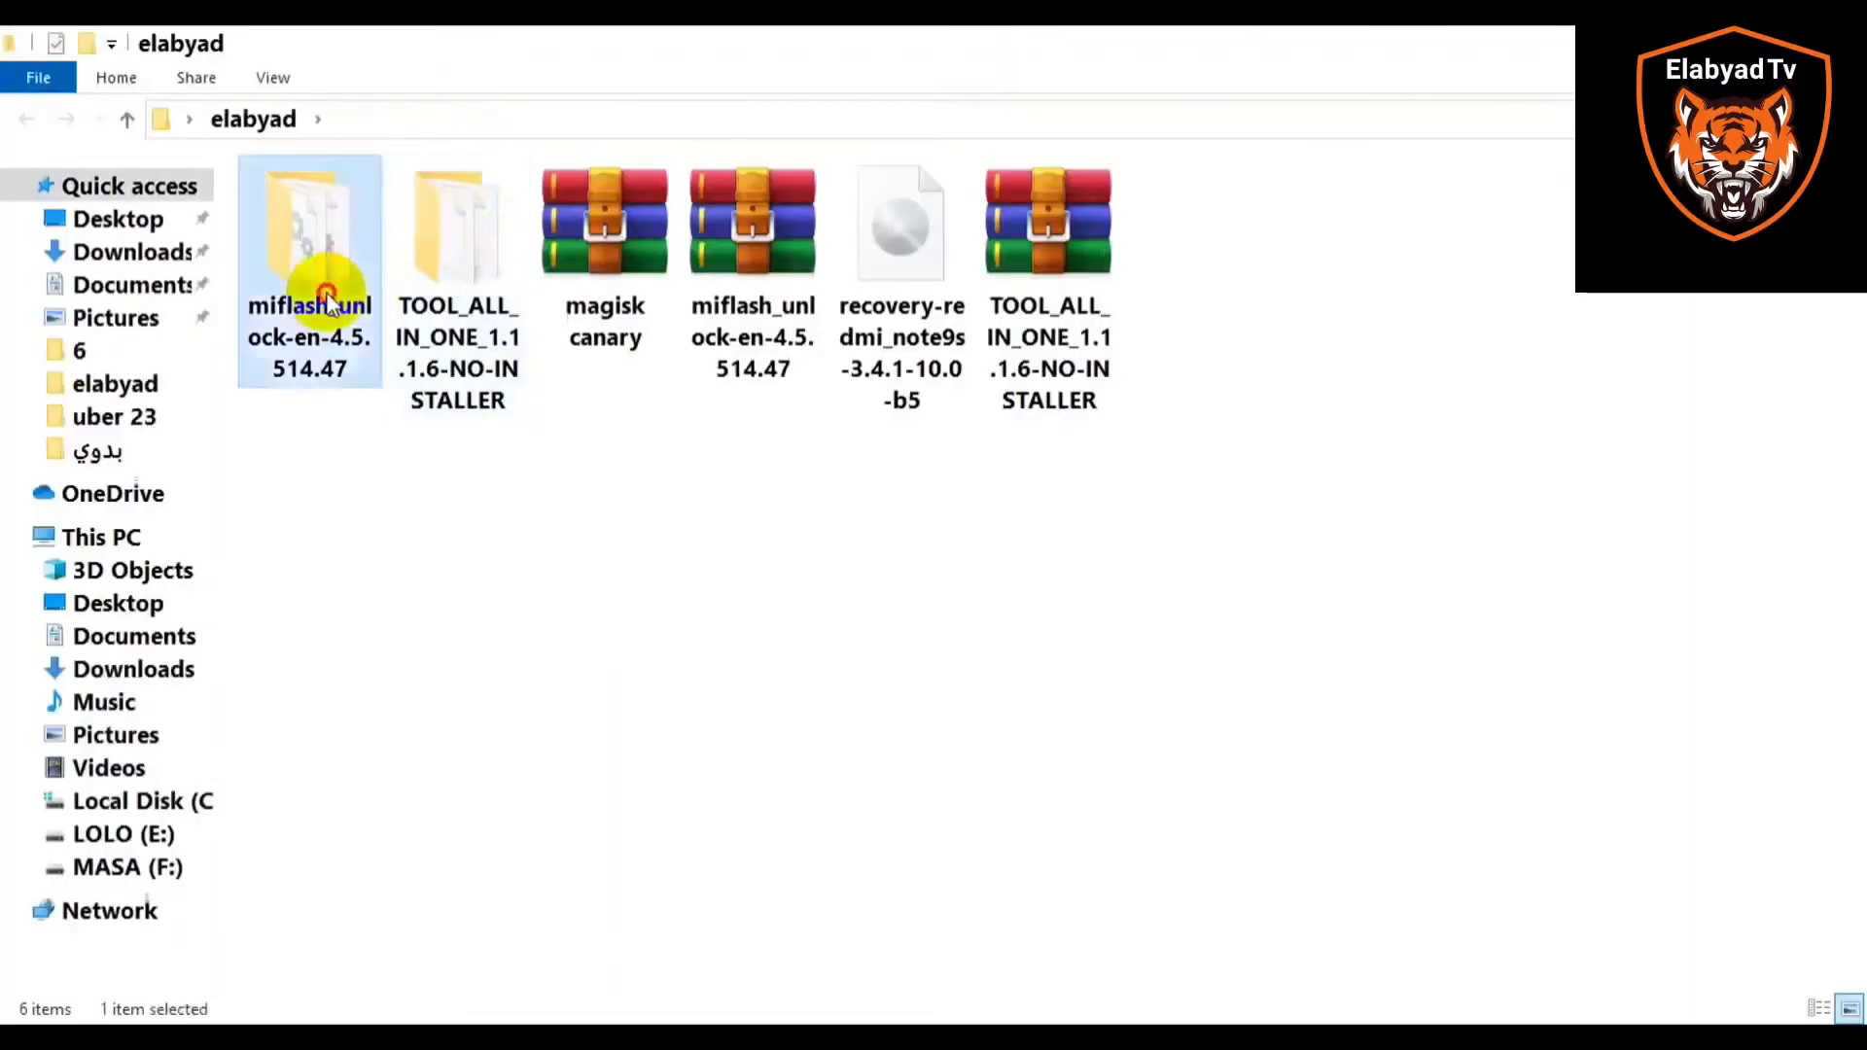
pyautogui.doubleClick(326, 297)
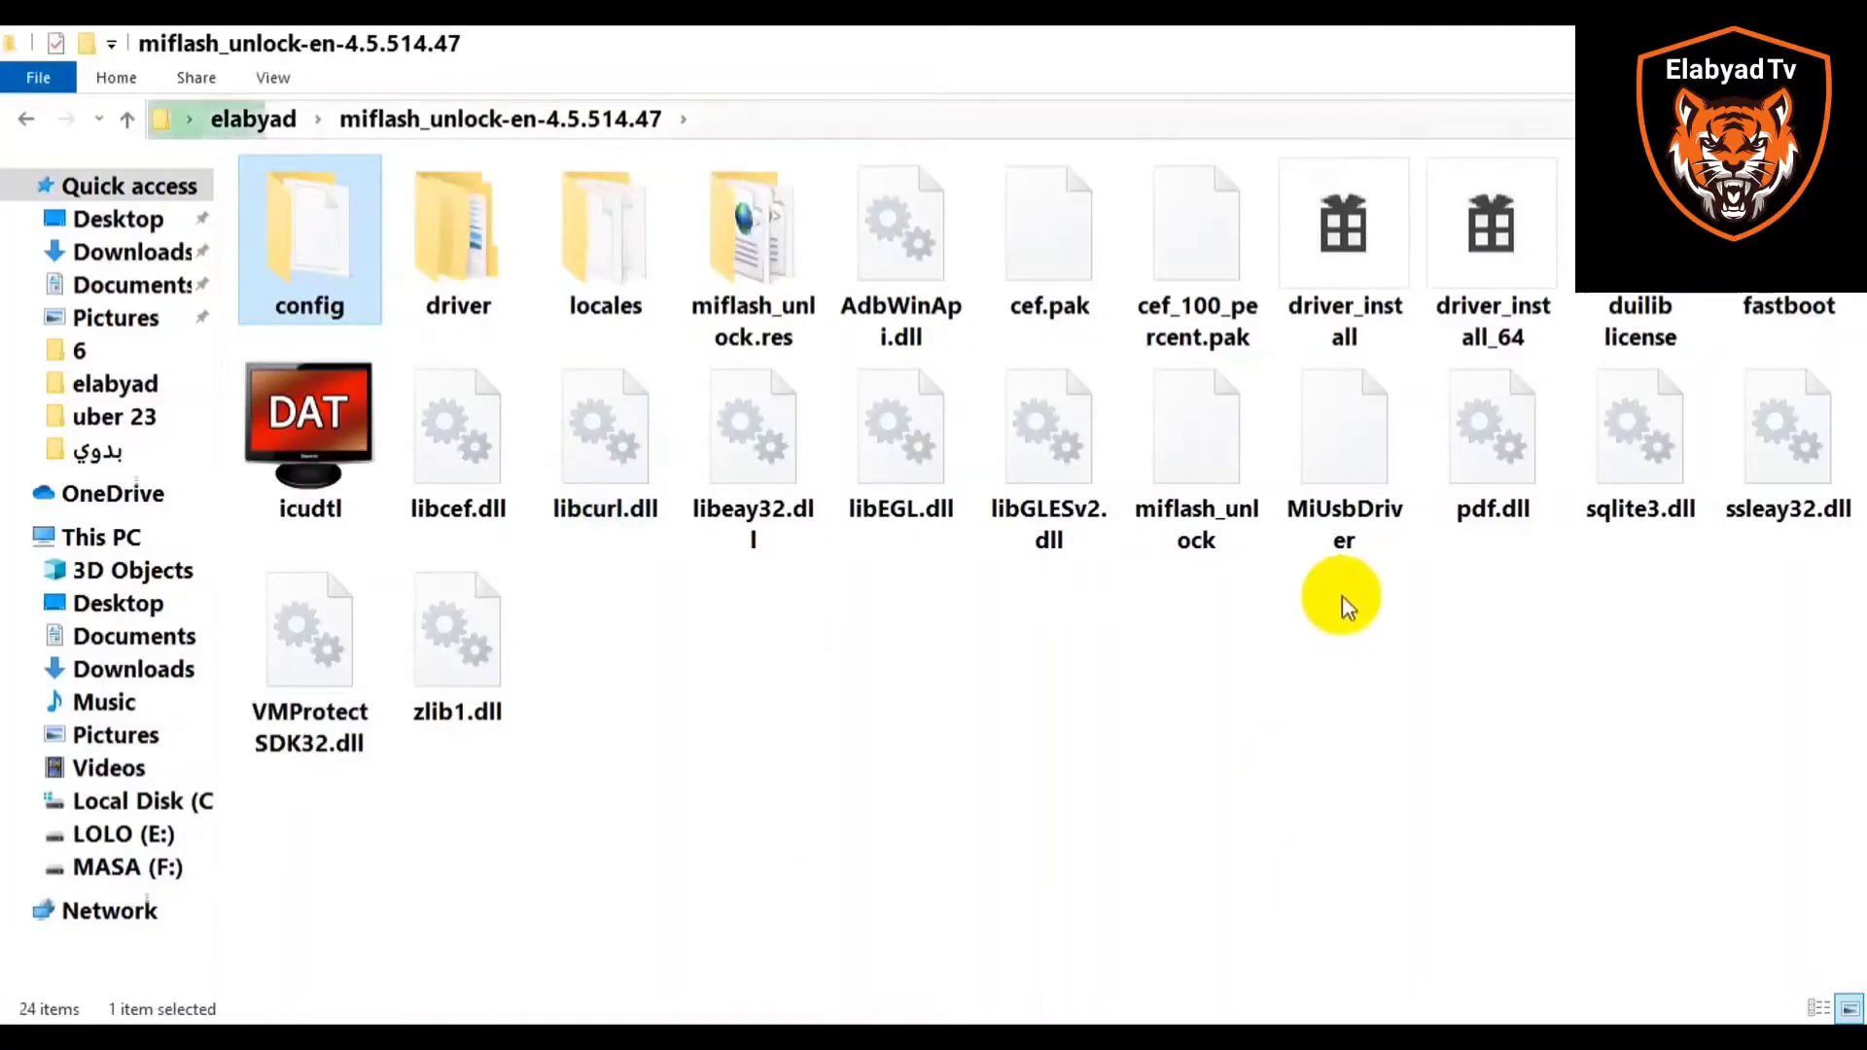
pyautogui.doubleClick(1196, 438)
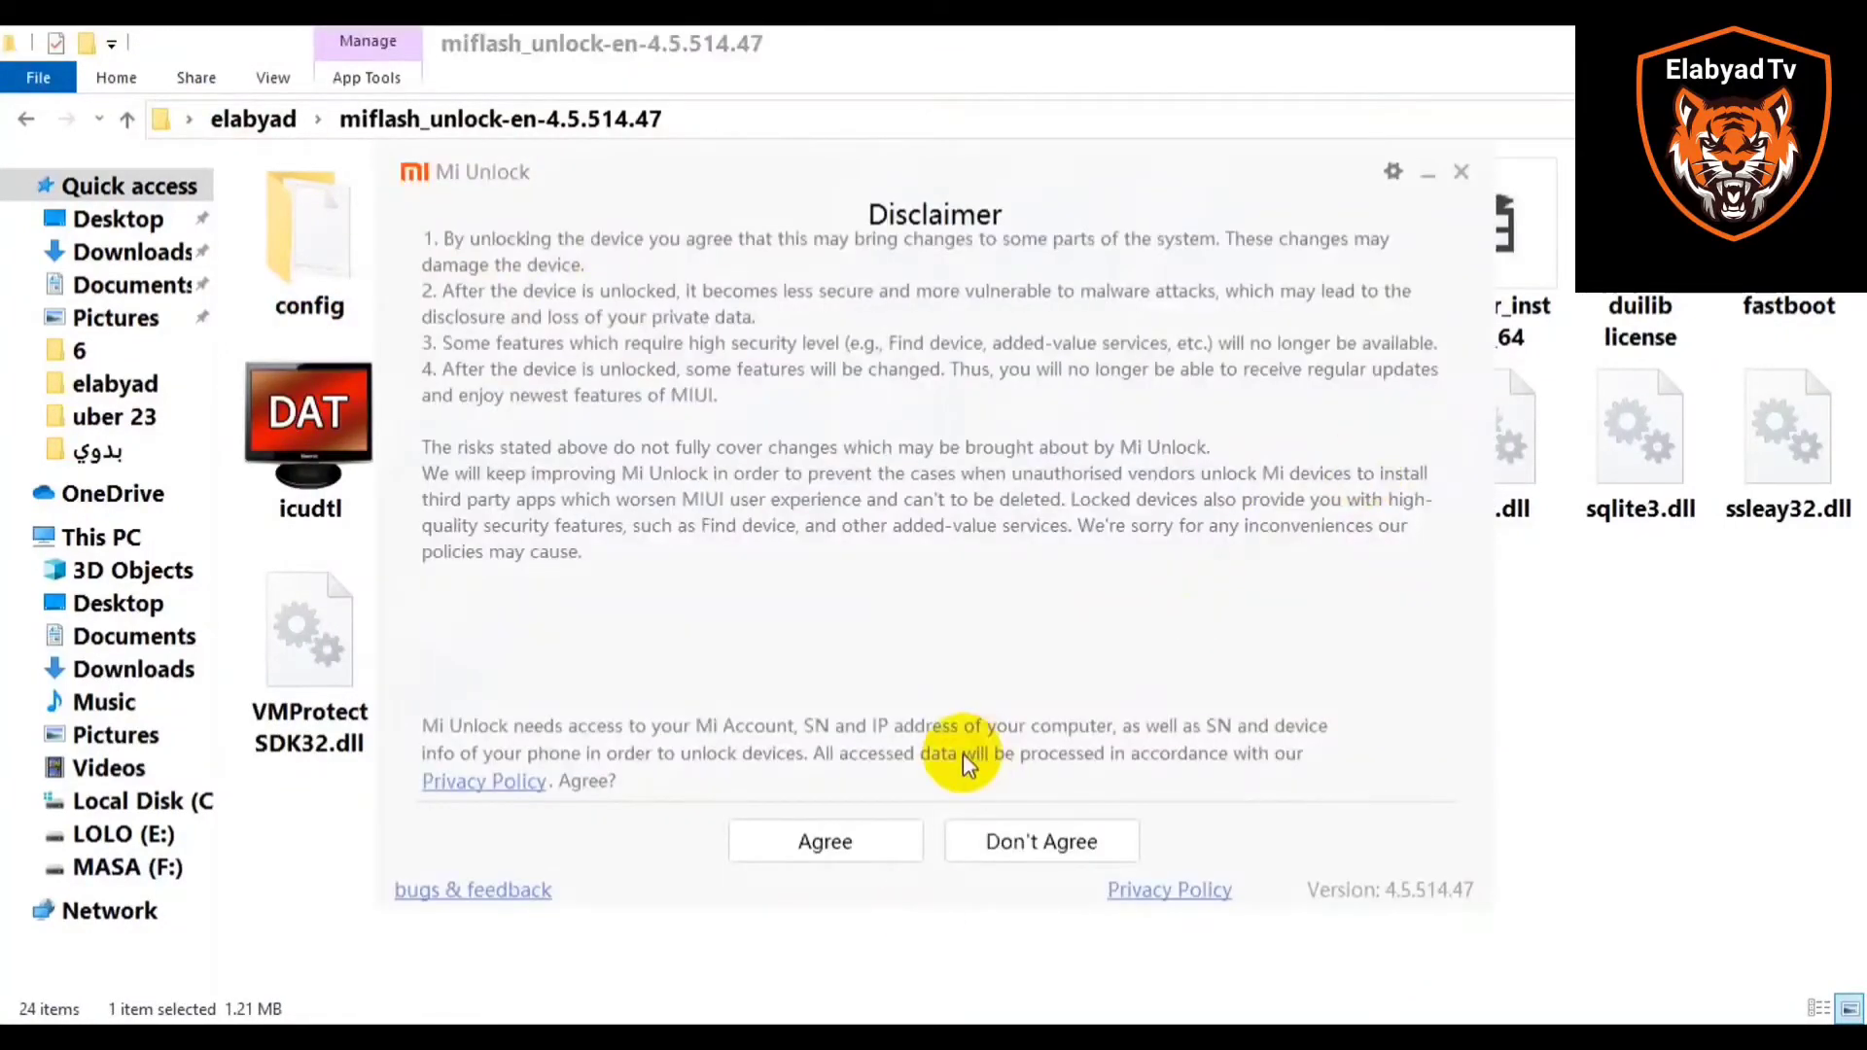
pyautogui.click(833, 841)
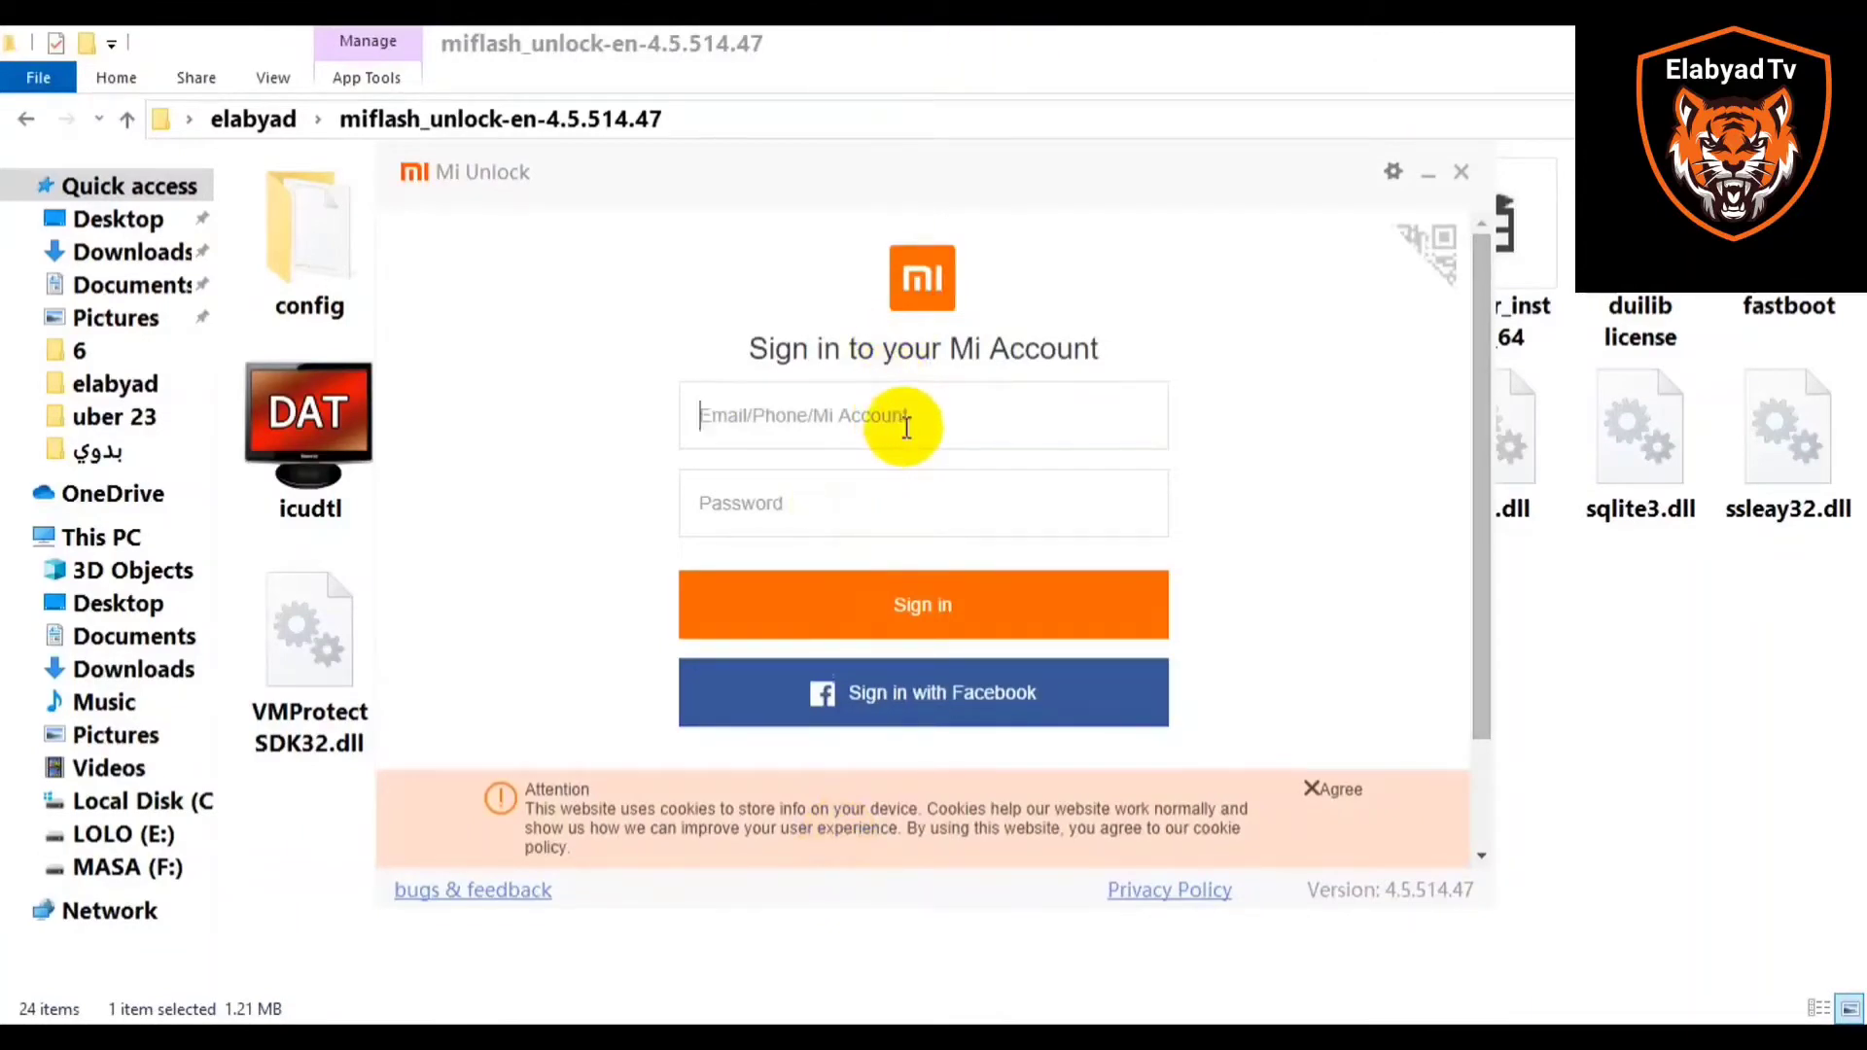
# - Sign in to the Mi Account and unlock the connected phone, choosing to unlock anyway despite the data-erasure and malware warnings
pyautogui.click(912, 591)
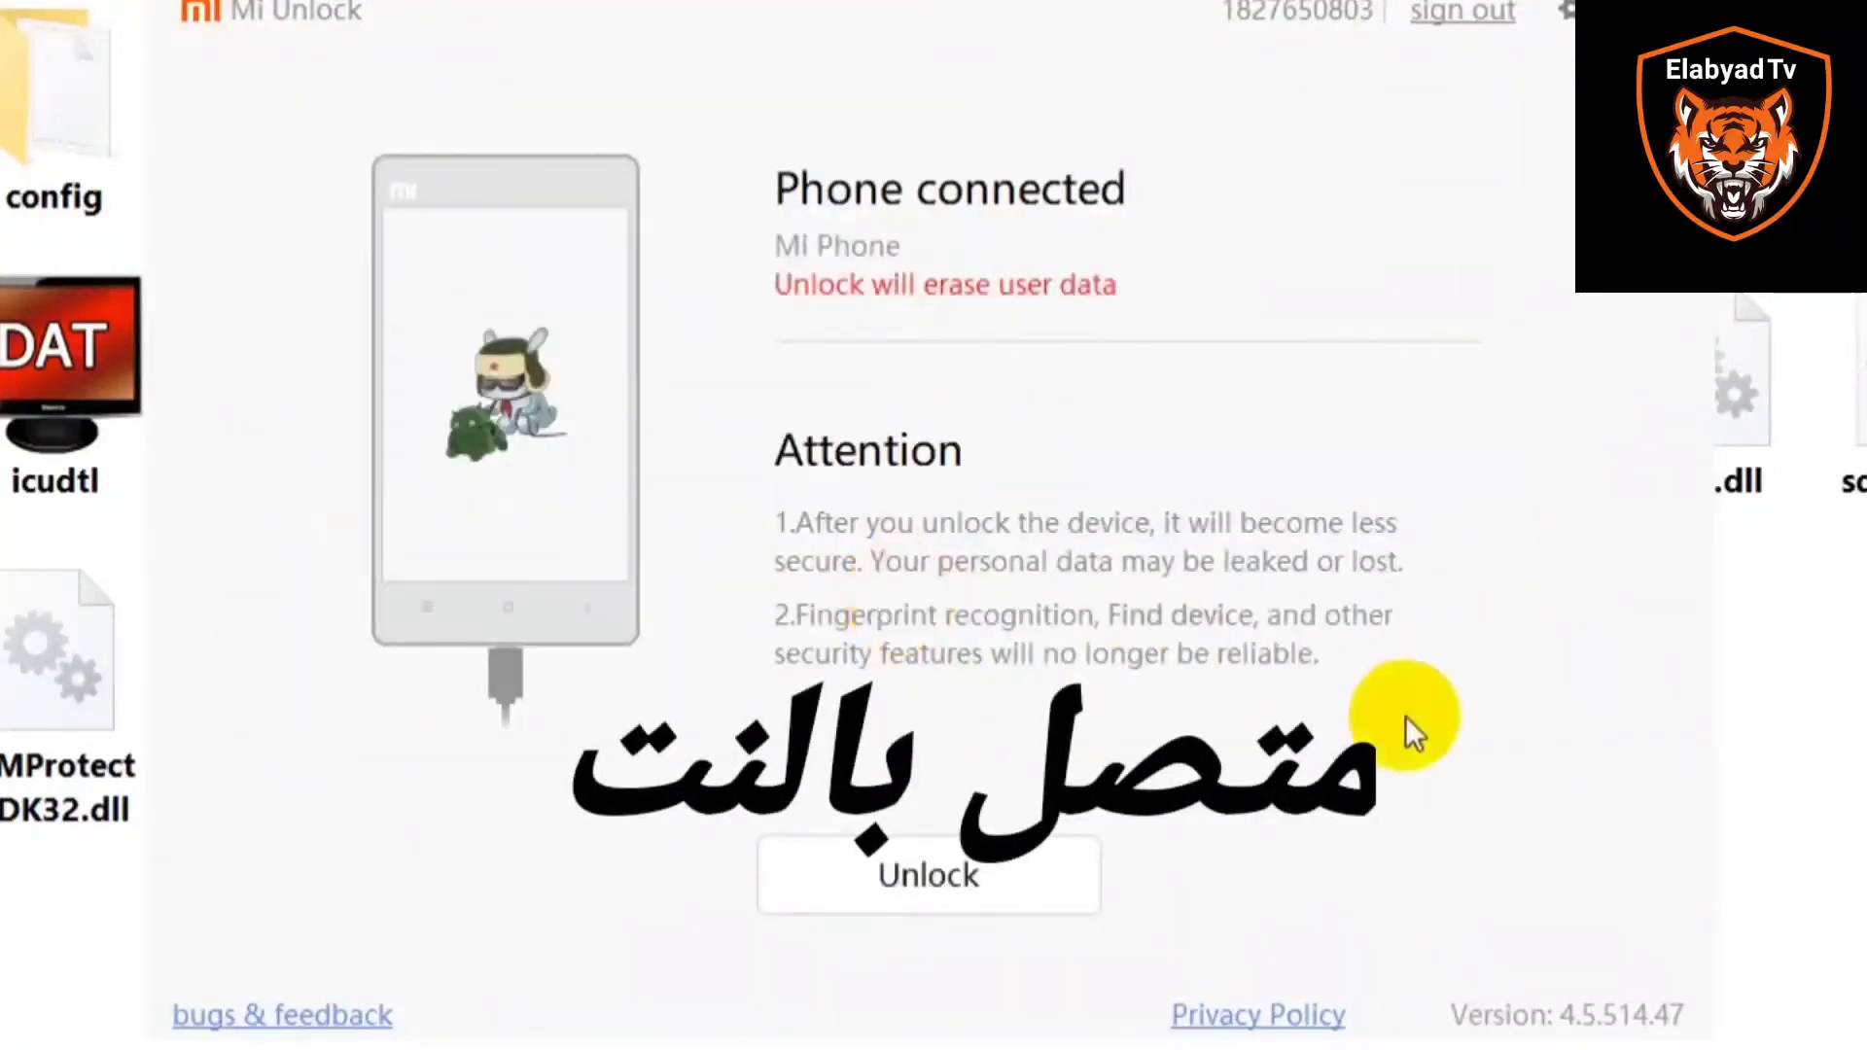
pyautogui.click(932, 875)
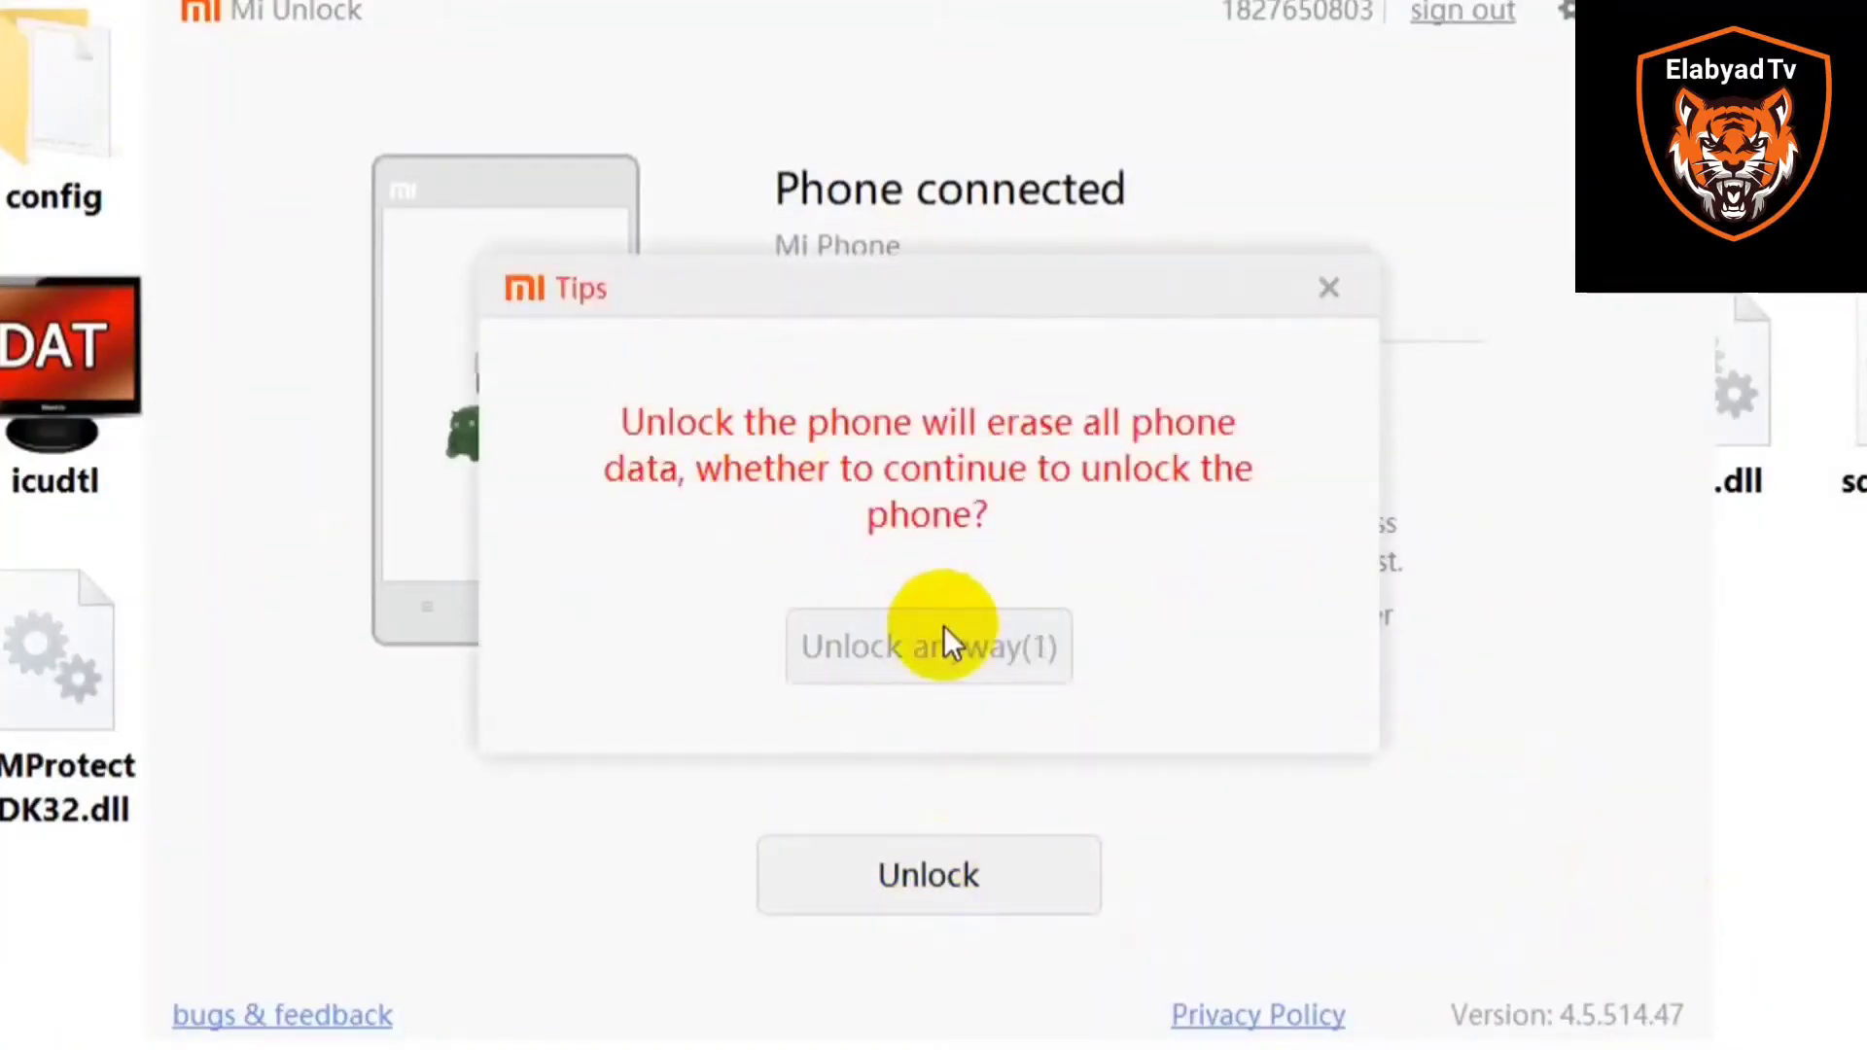
pyautogui.click(948, 661)
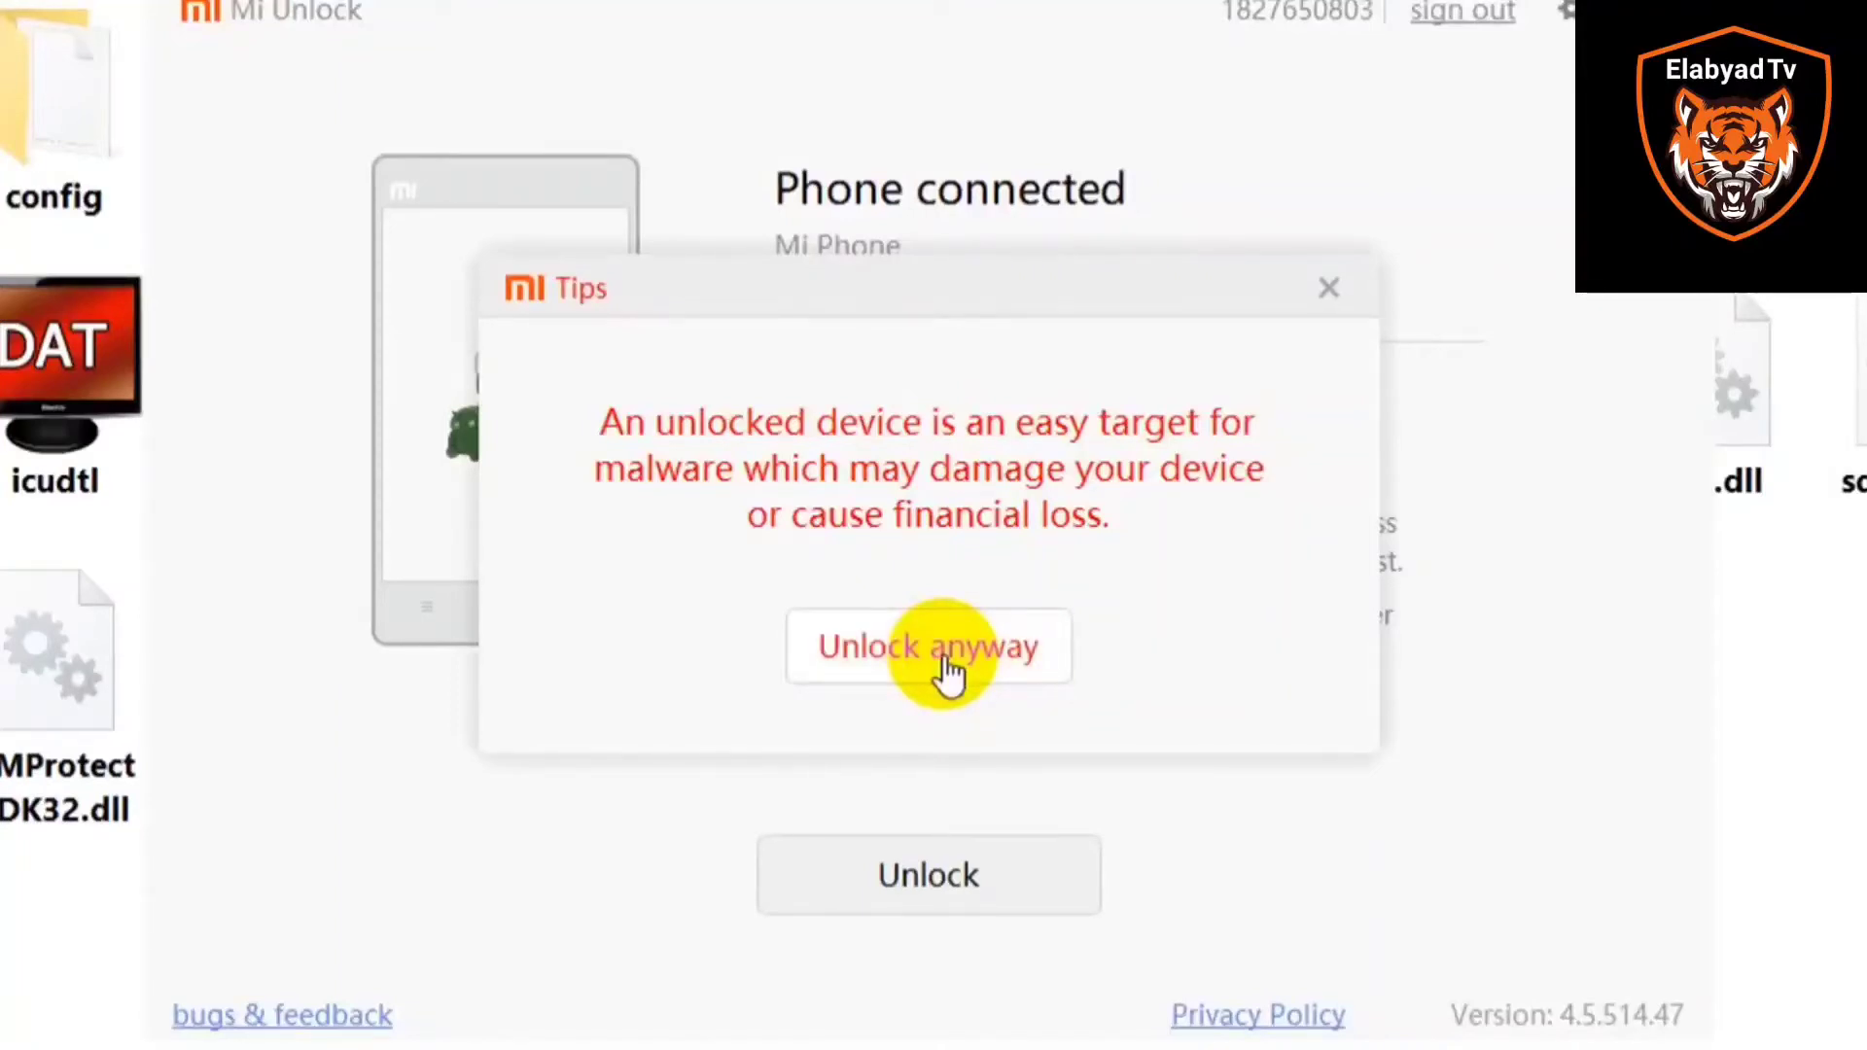
pyautogui.click(945, 664)
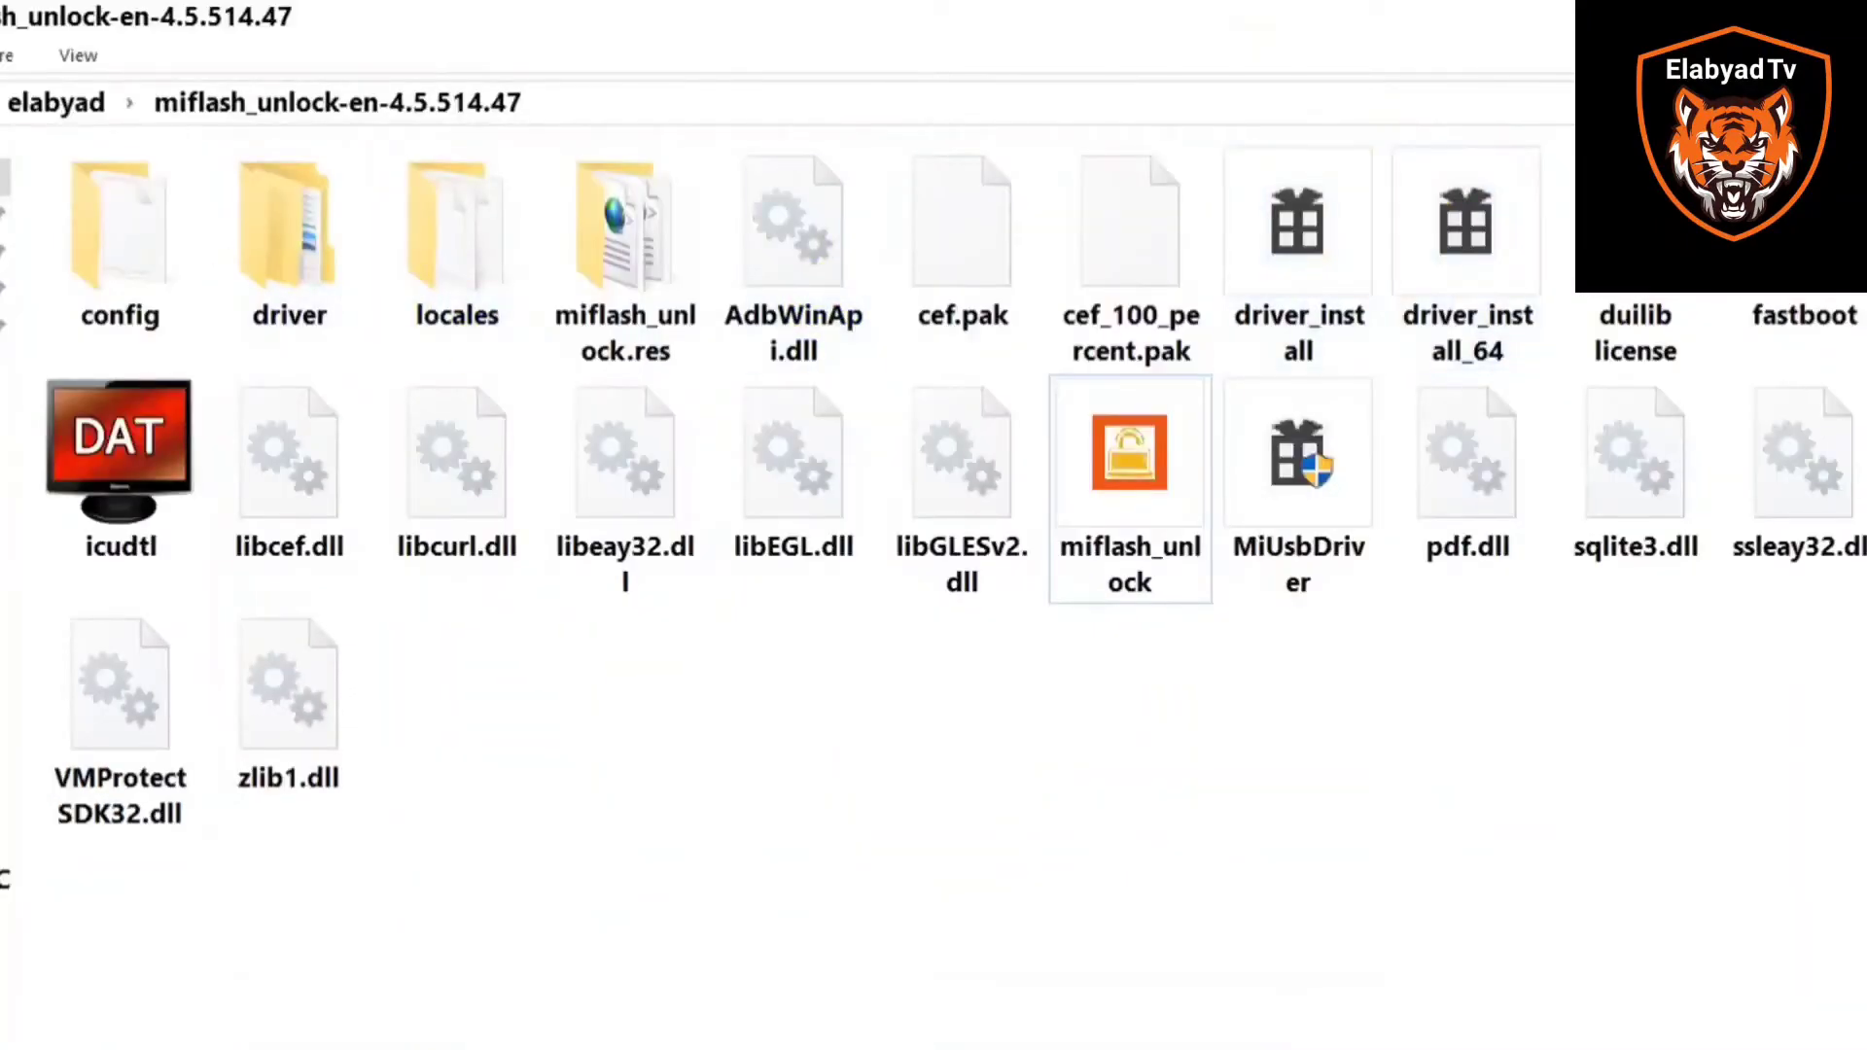
# - Launch TOOL_ALL_IN_ONE from its TOOL_ALL_IN_ONE_1.1.1.6-NO-INSTALLER folder and close the Donation Login without logging in
pyautogui.hotkey('alt', 'Up')
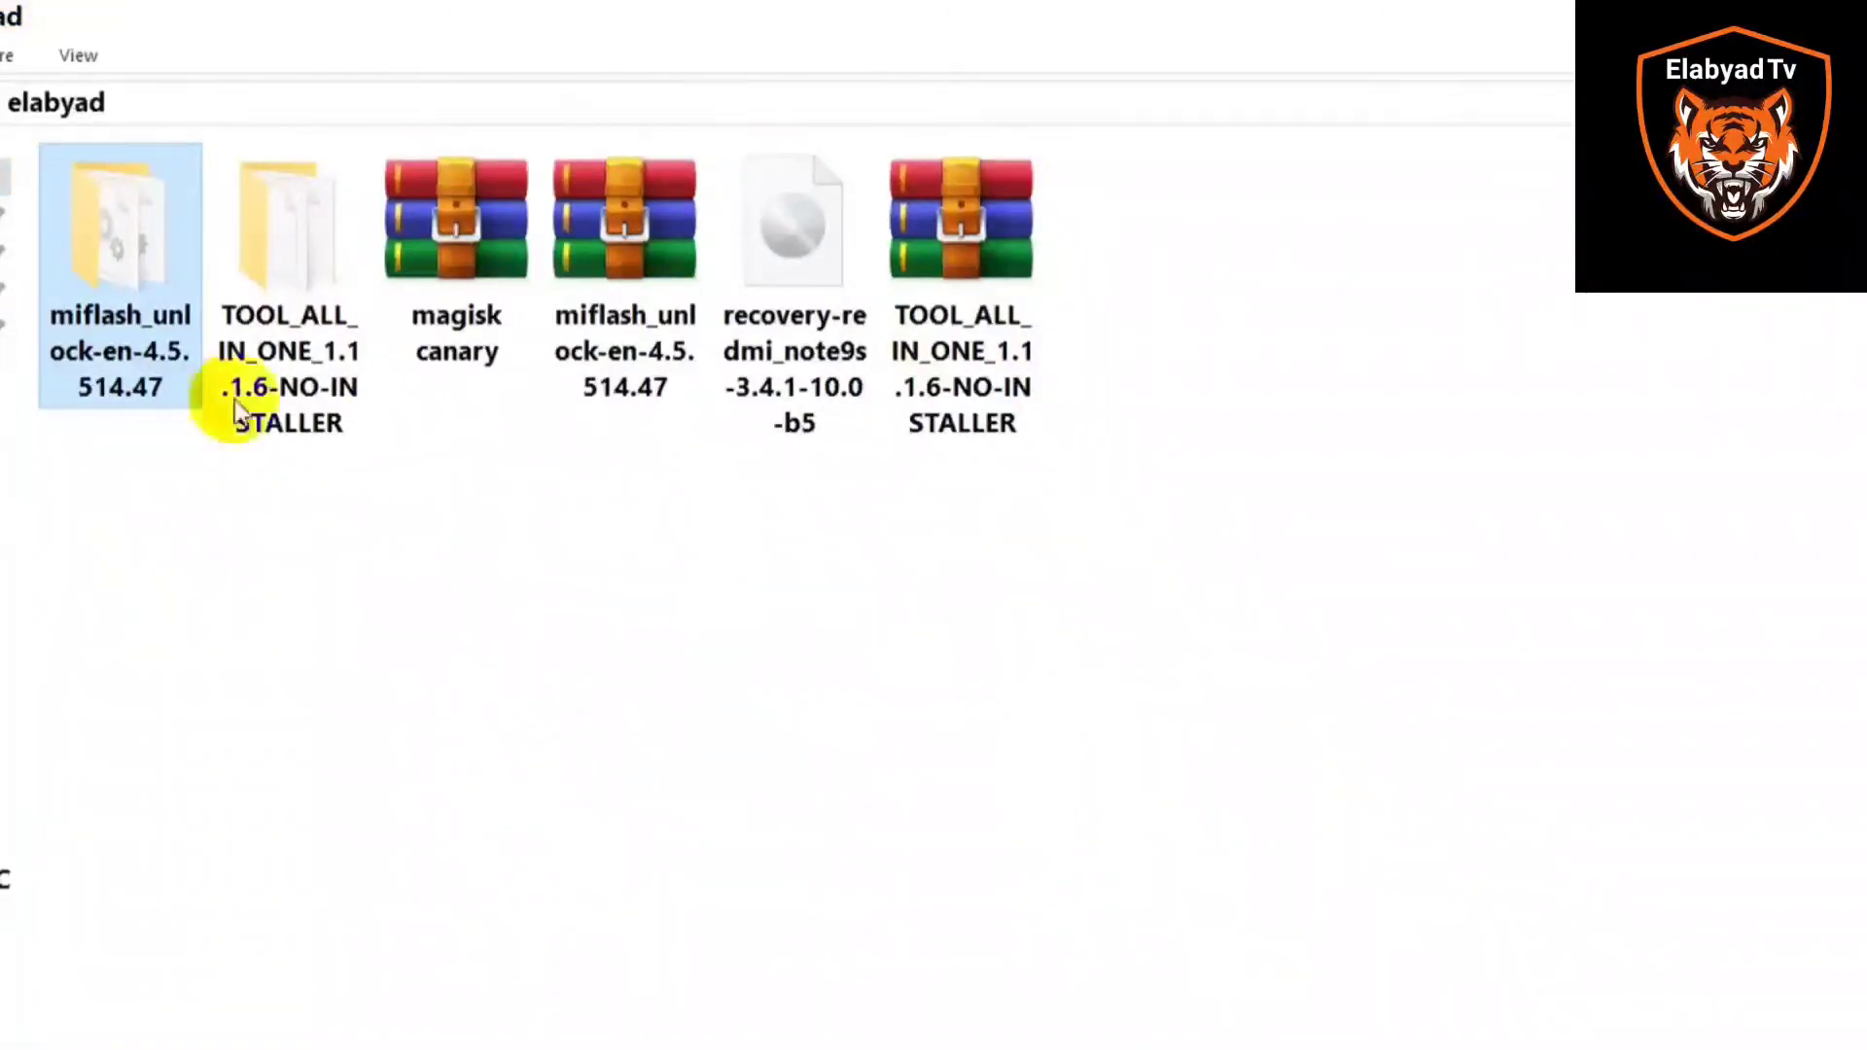
pyautogui.doubleClick(282, 237)
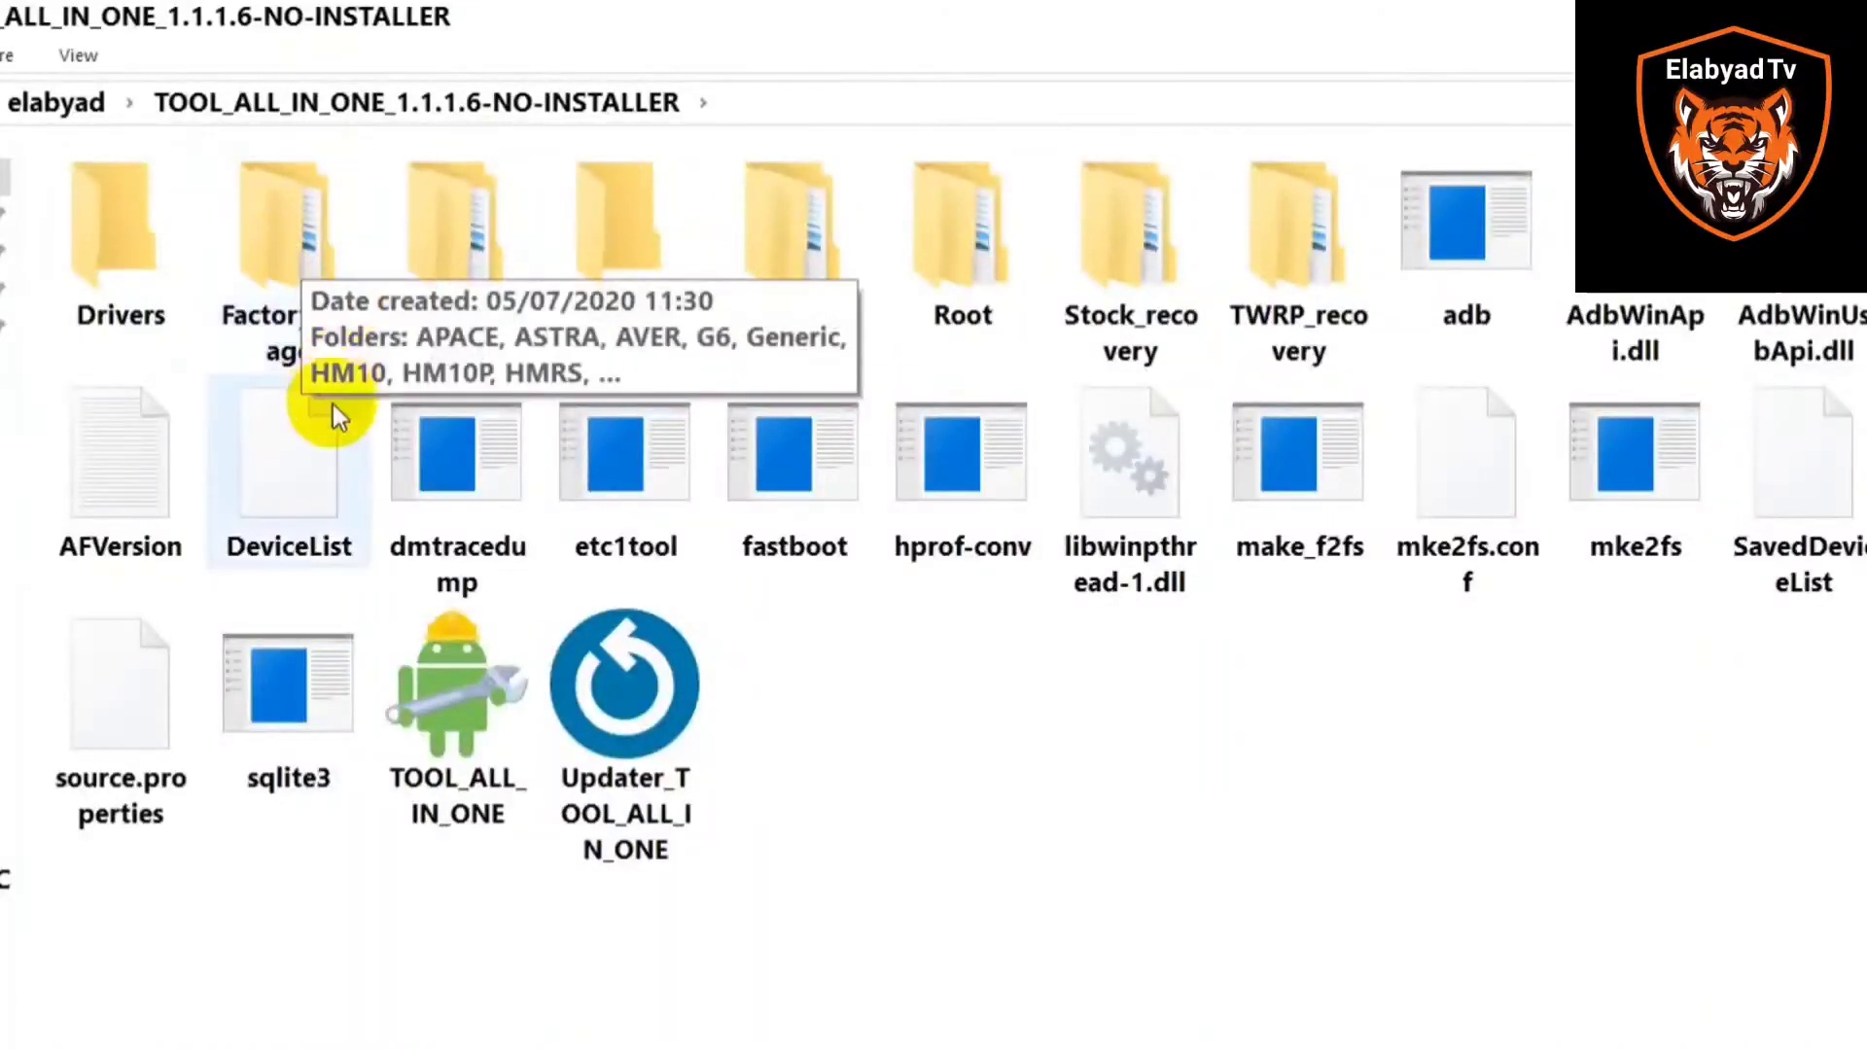
pyautogui.click(457, 699)
pyautogui.click(465, 825)
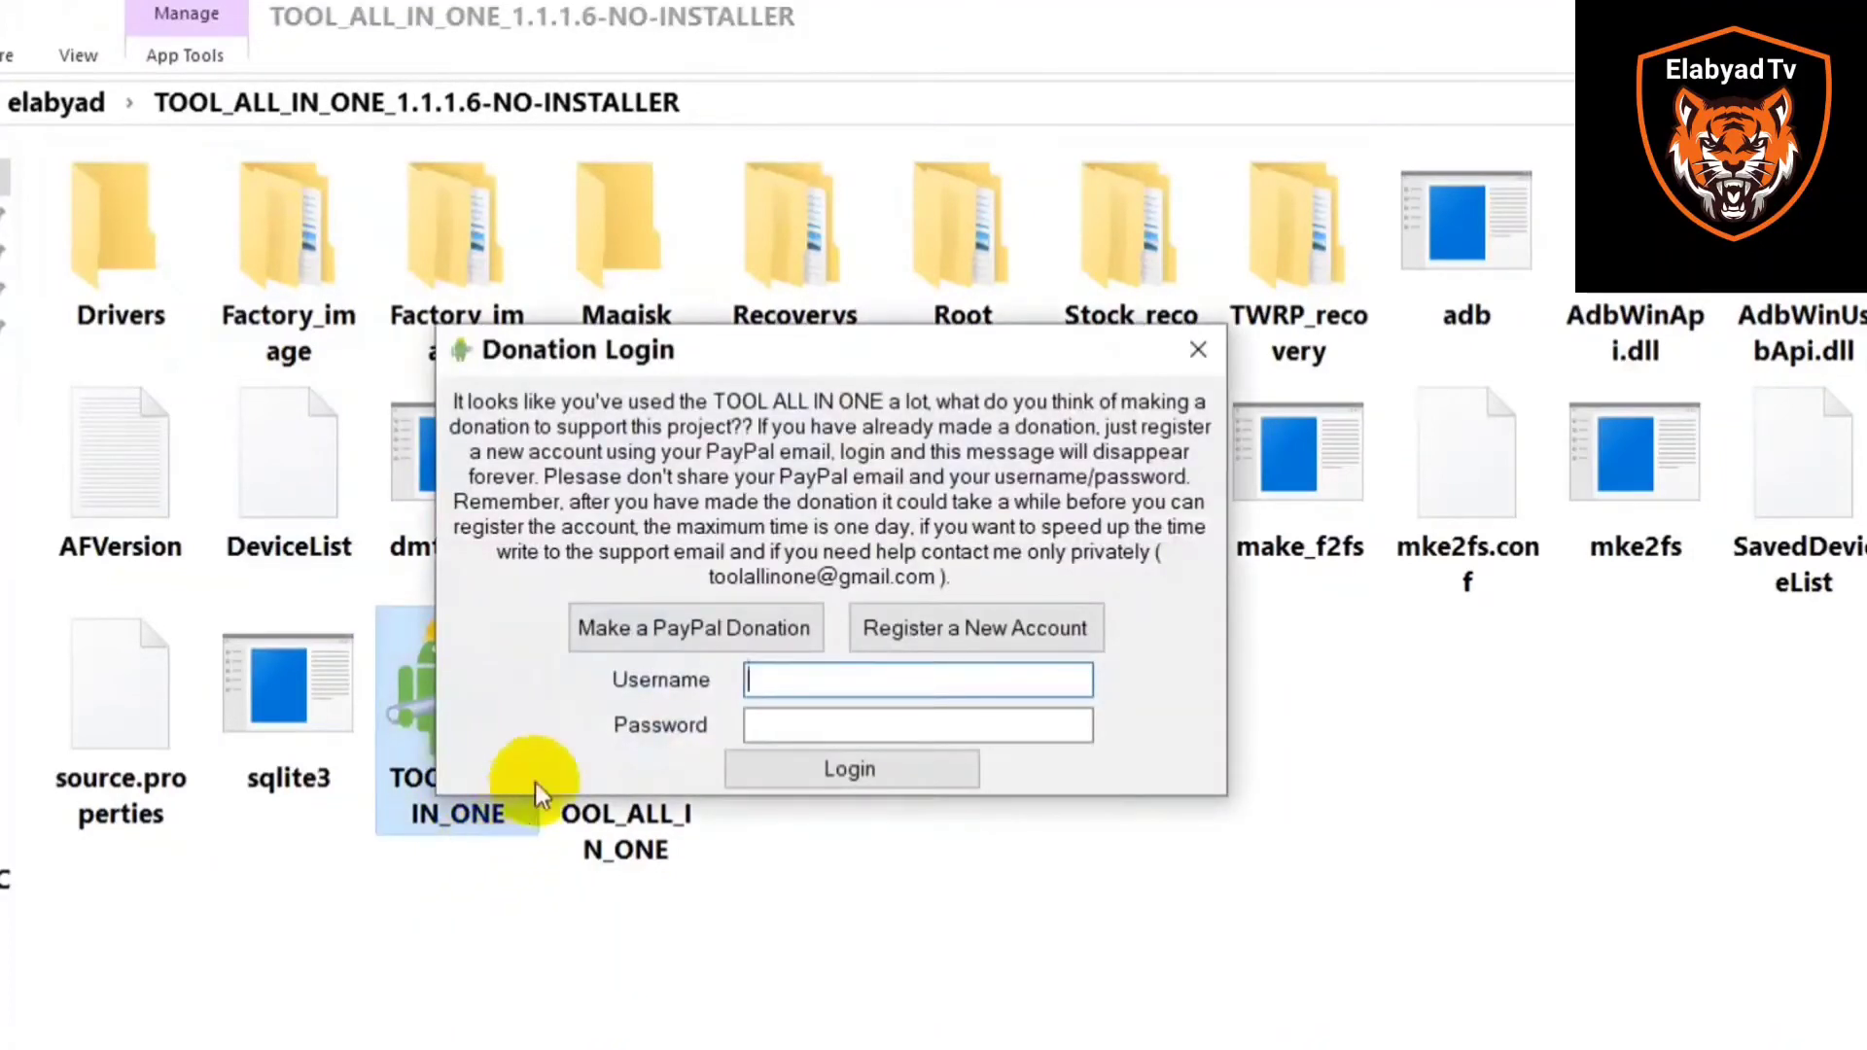
pyautogui.click(951, 385)
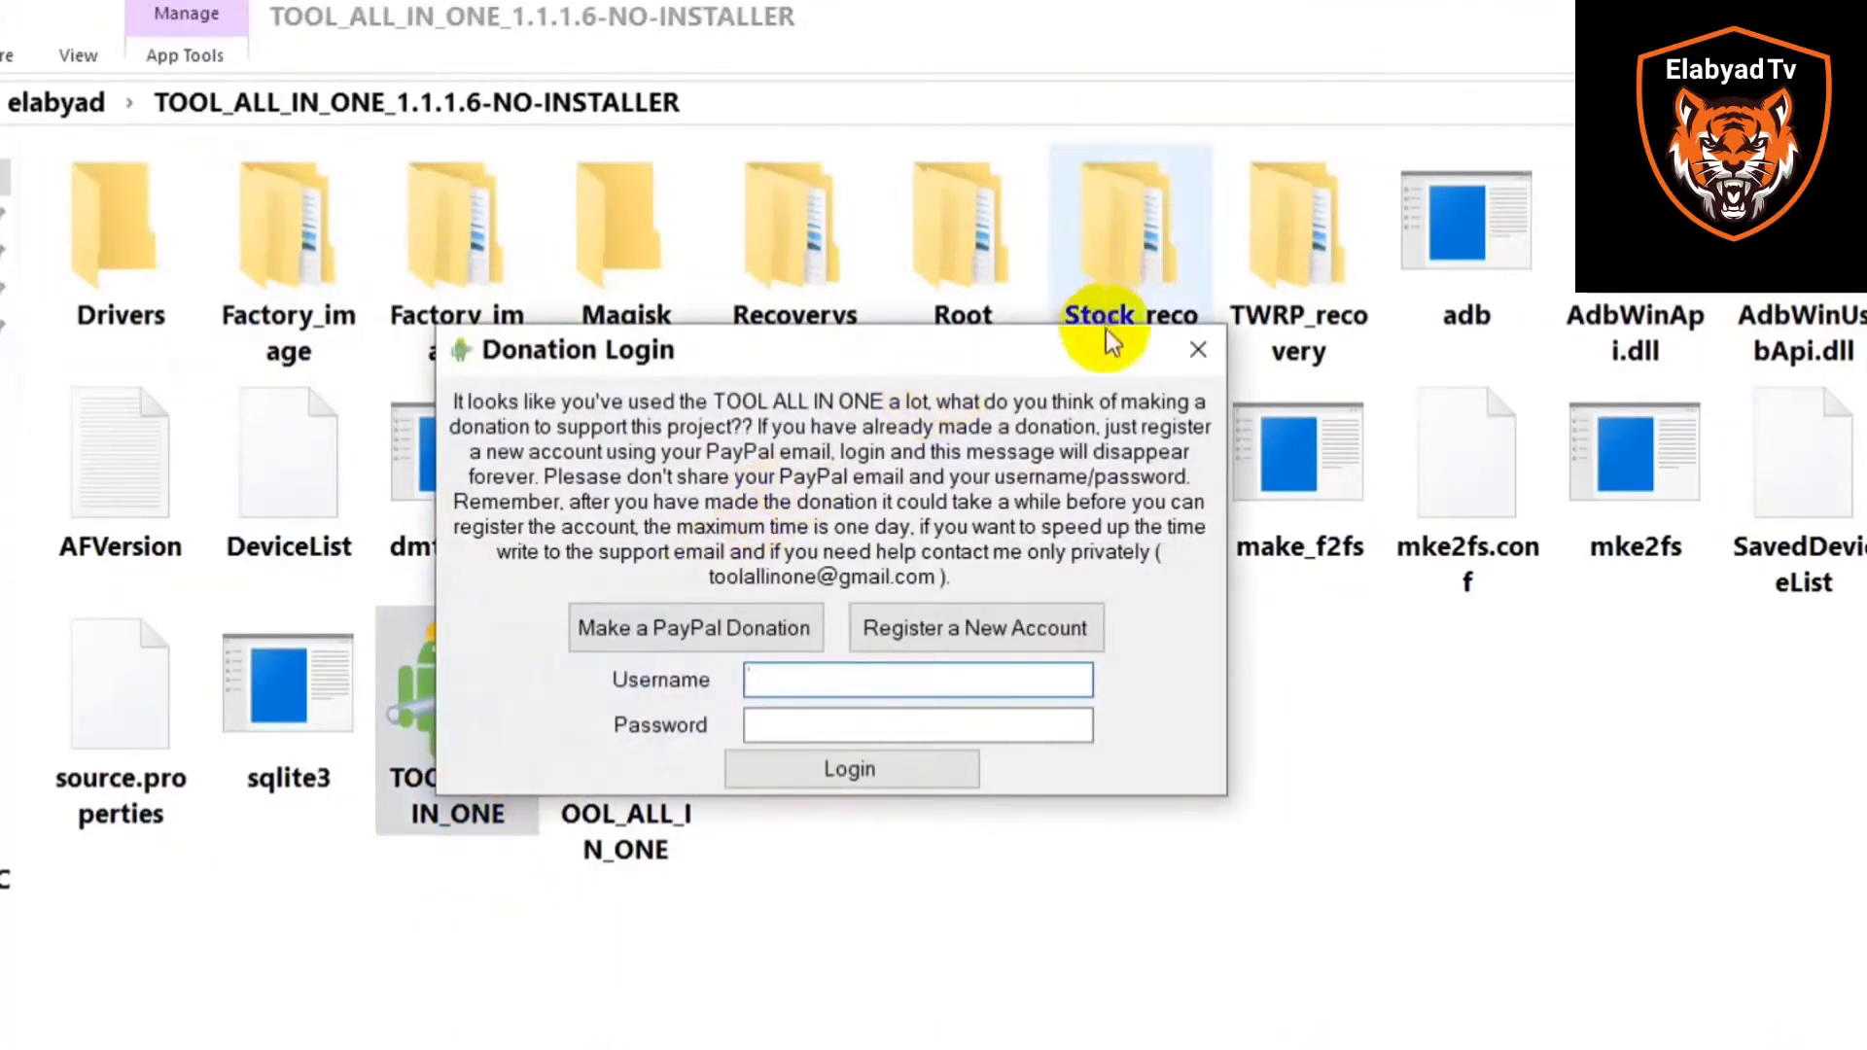
pyautogui.click(1196, 352)
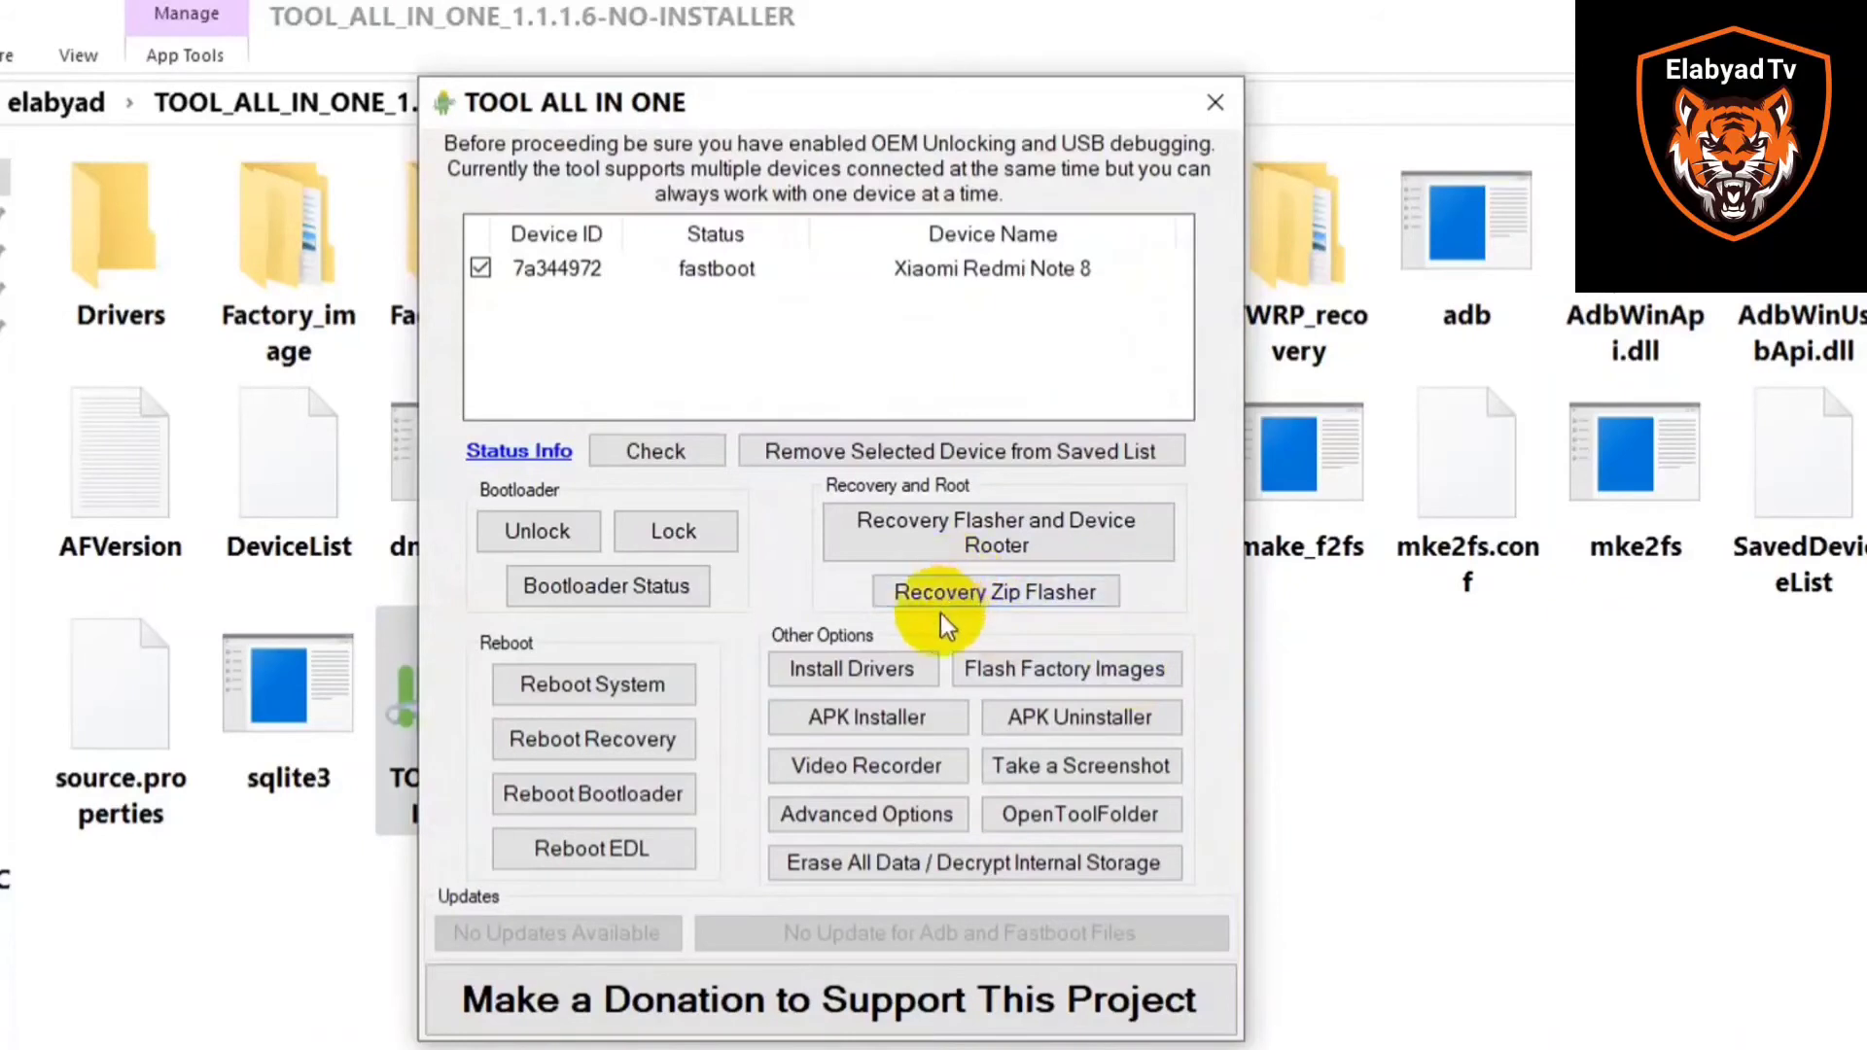
# - Install the device drivers through the tool and complete the Device Driver Installation Wizard
pyautogui.click(878, 681)
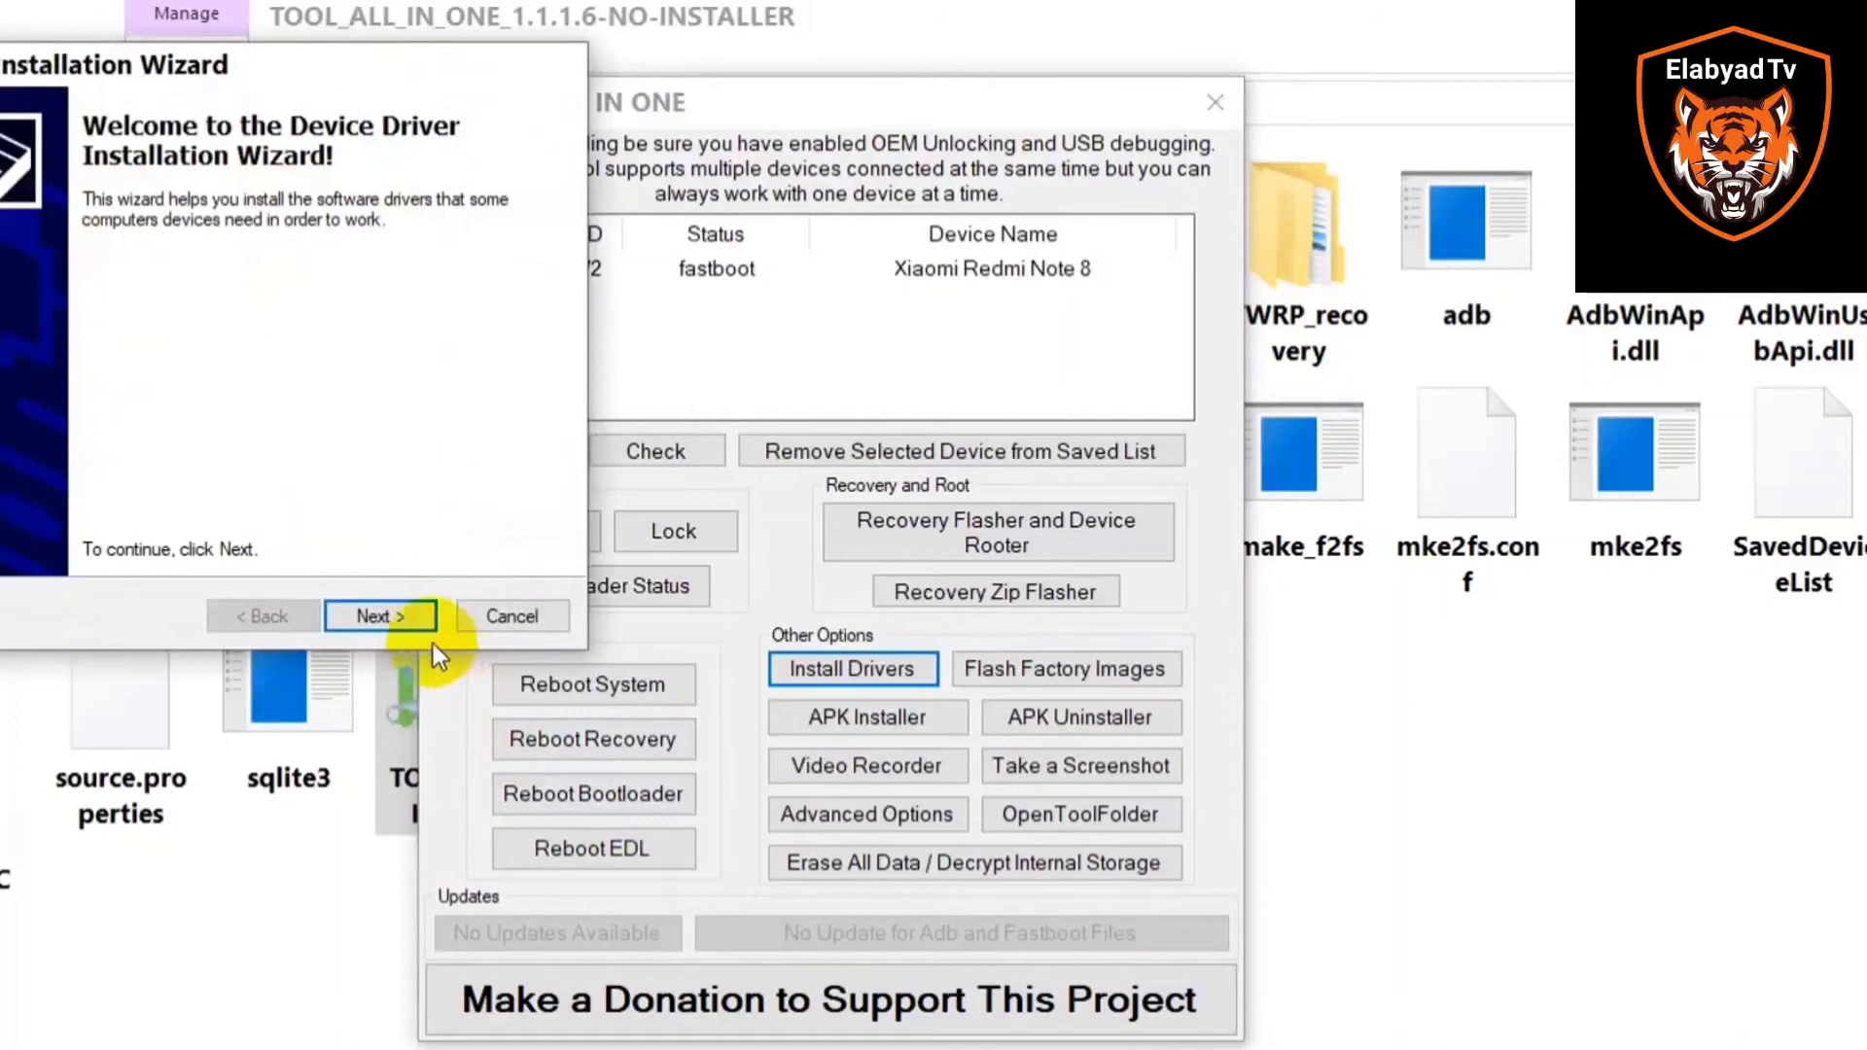
pyautogui.click(389, 615)
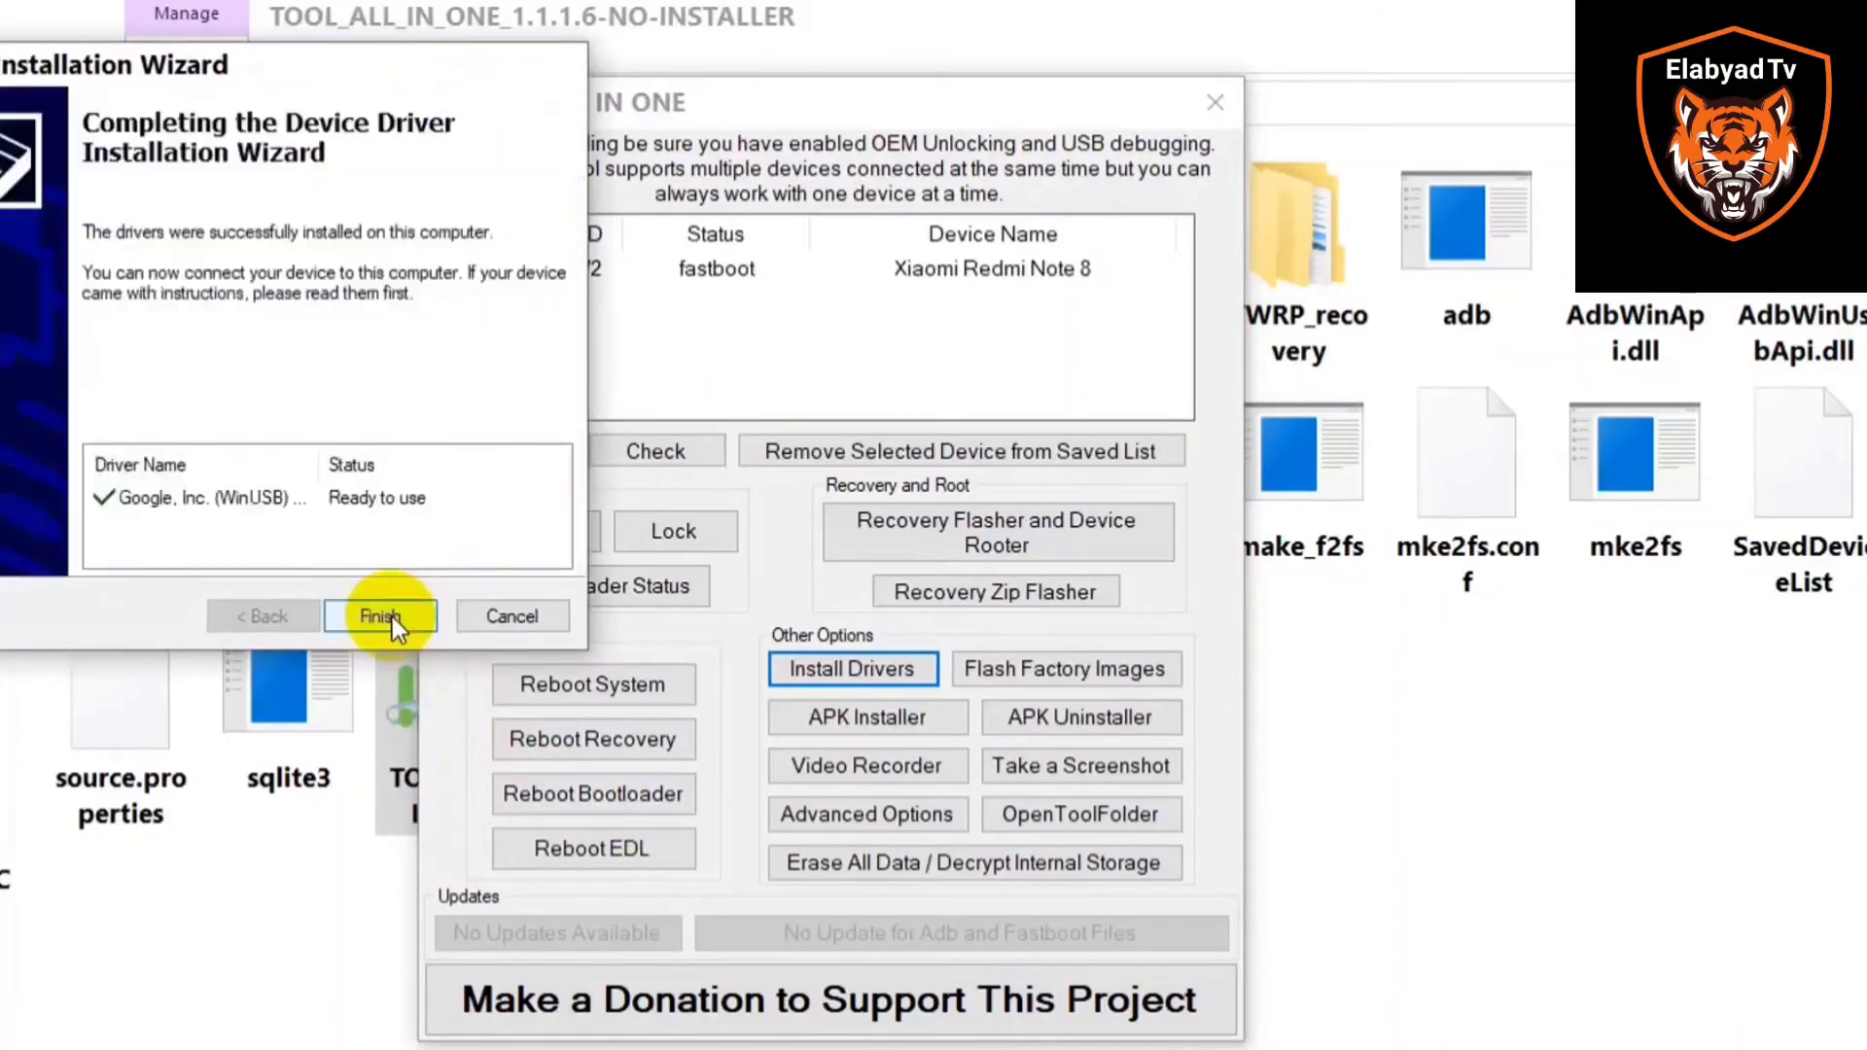
pyautogui.click(393, 617)
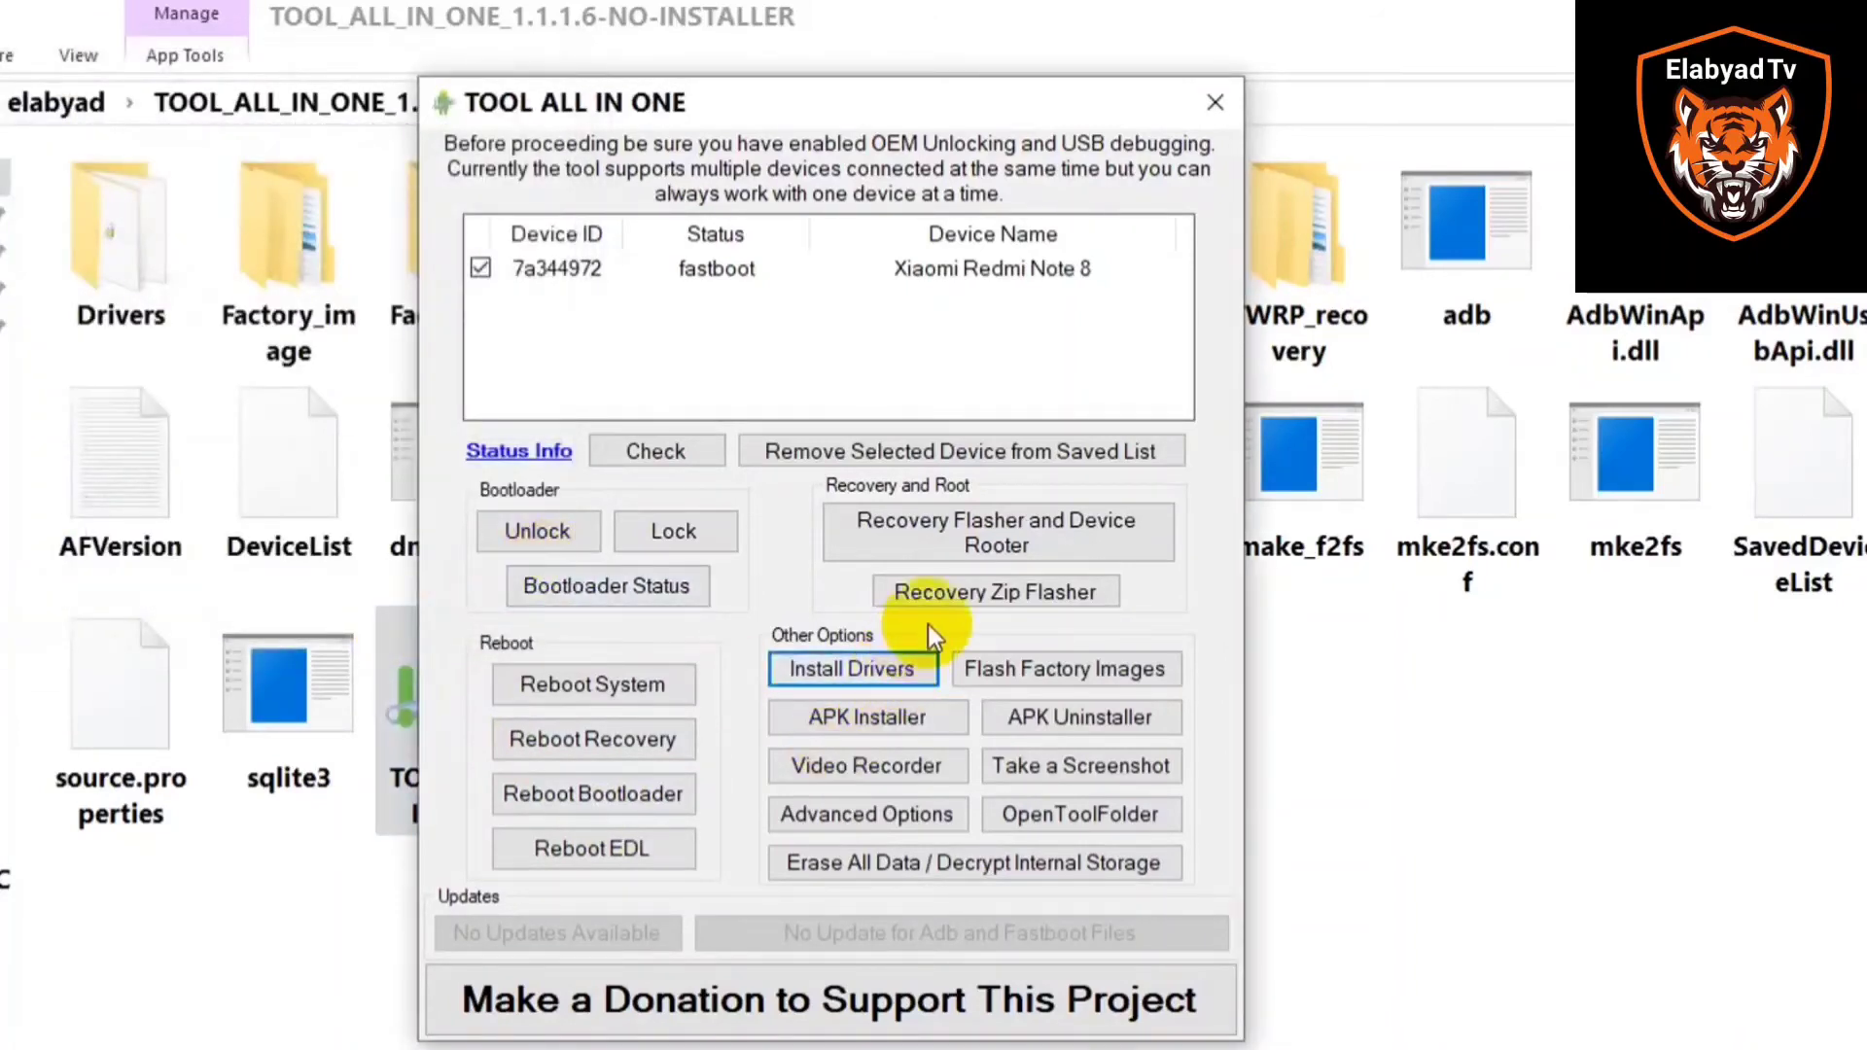
# - Set the Recovery Flasher and Rooter to MANUAL MODE and choose the recovery-redmi_note9s-3.4.1-10.0-b5 image from the elabyad folder
pyautogui.click(956, 556)
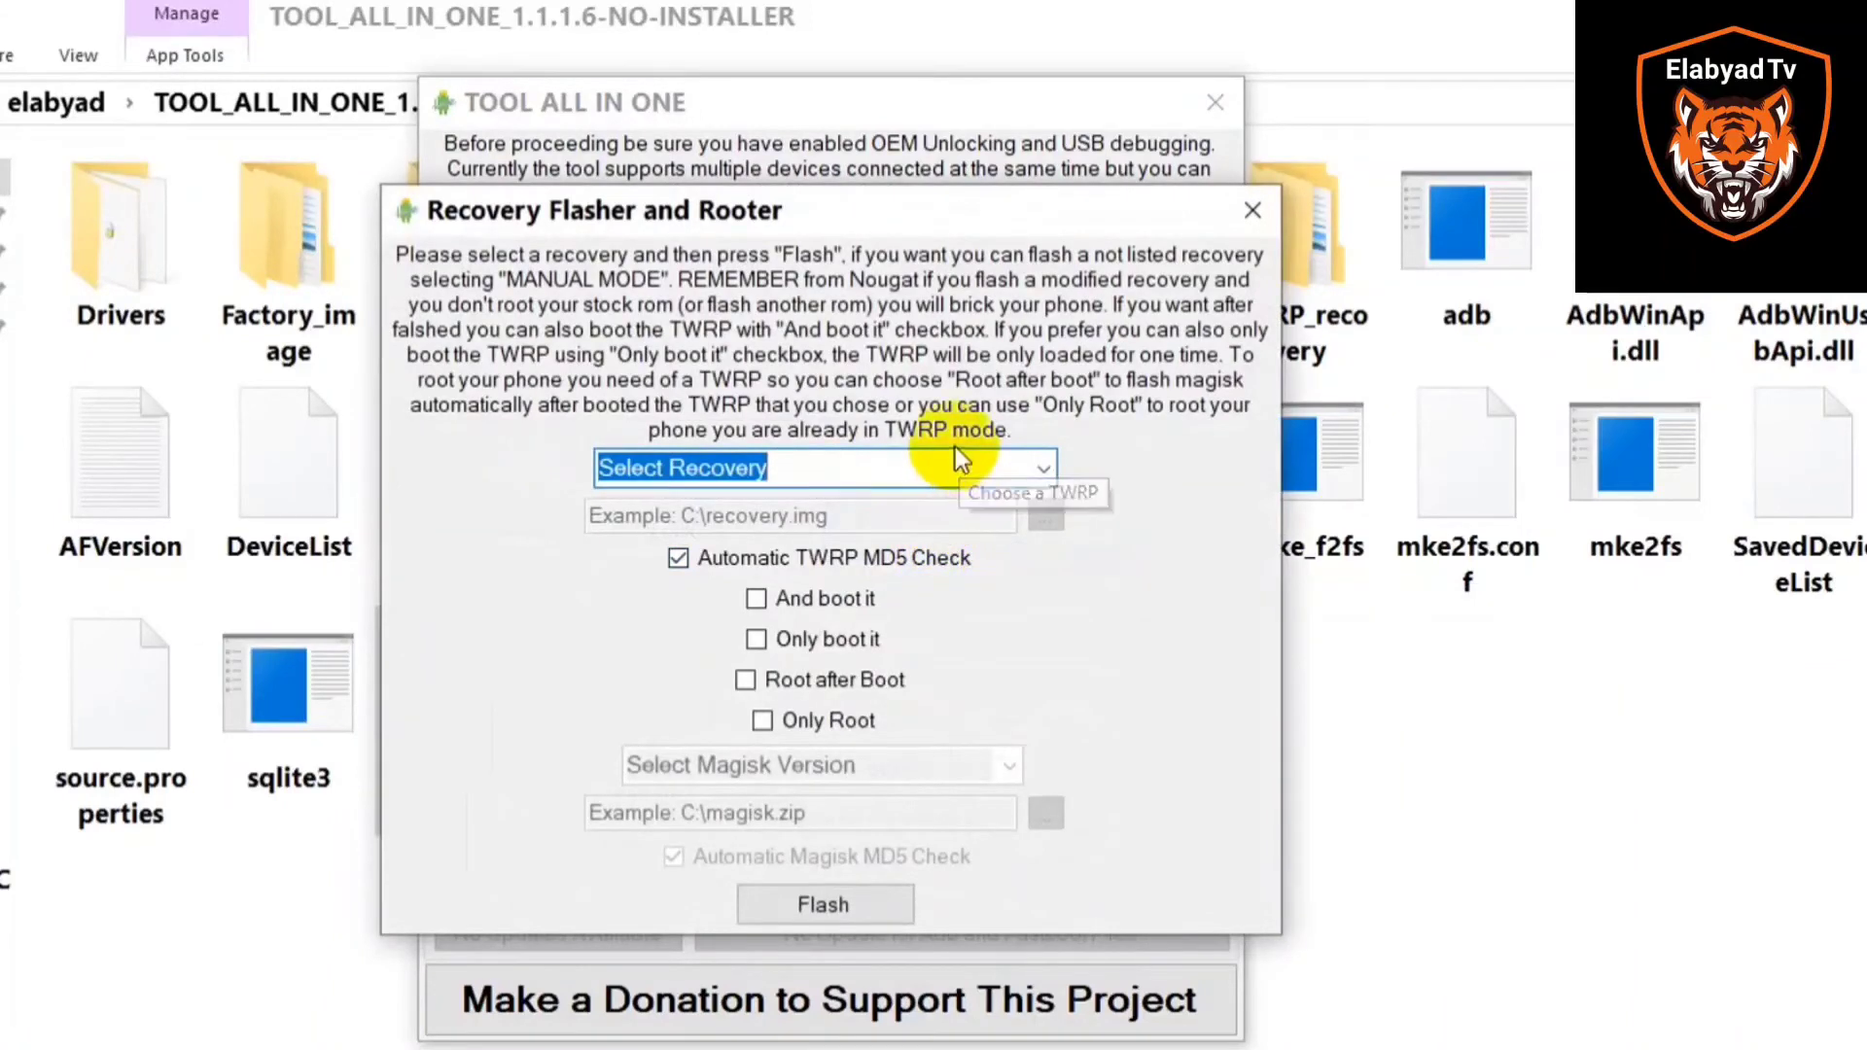
pyautogui.click(1043, 471)
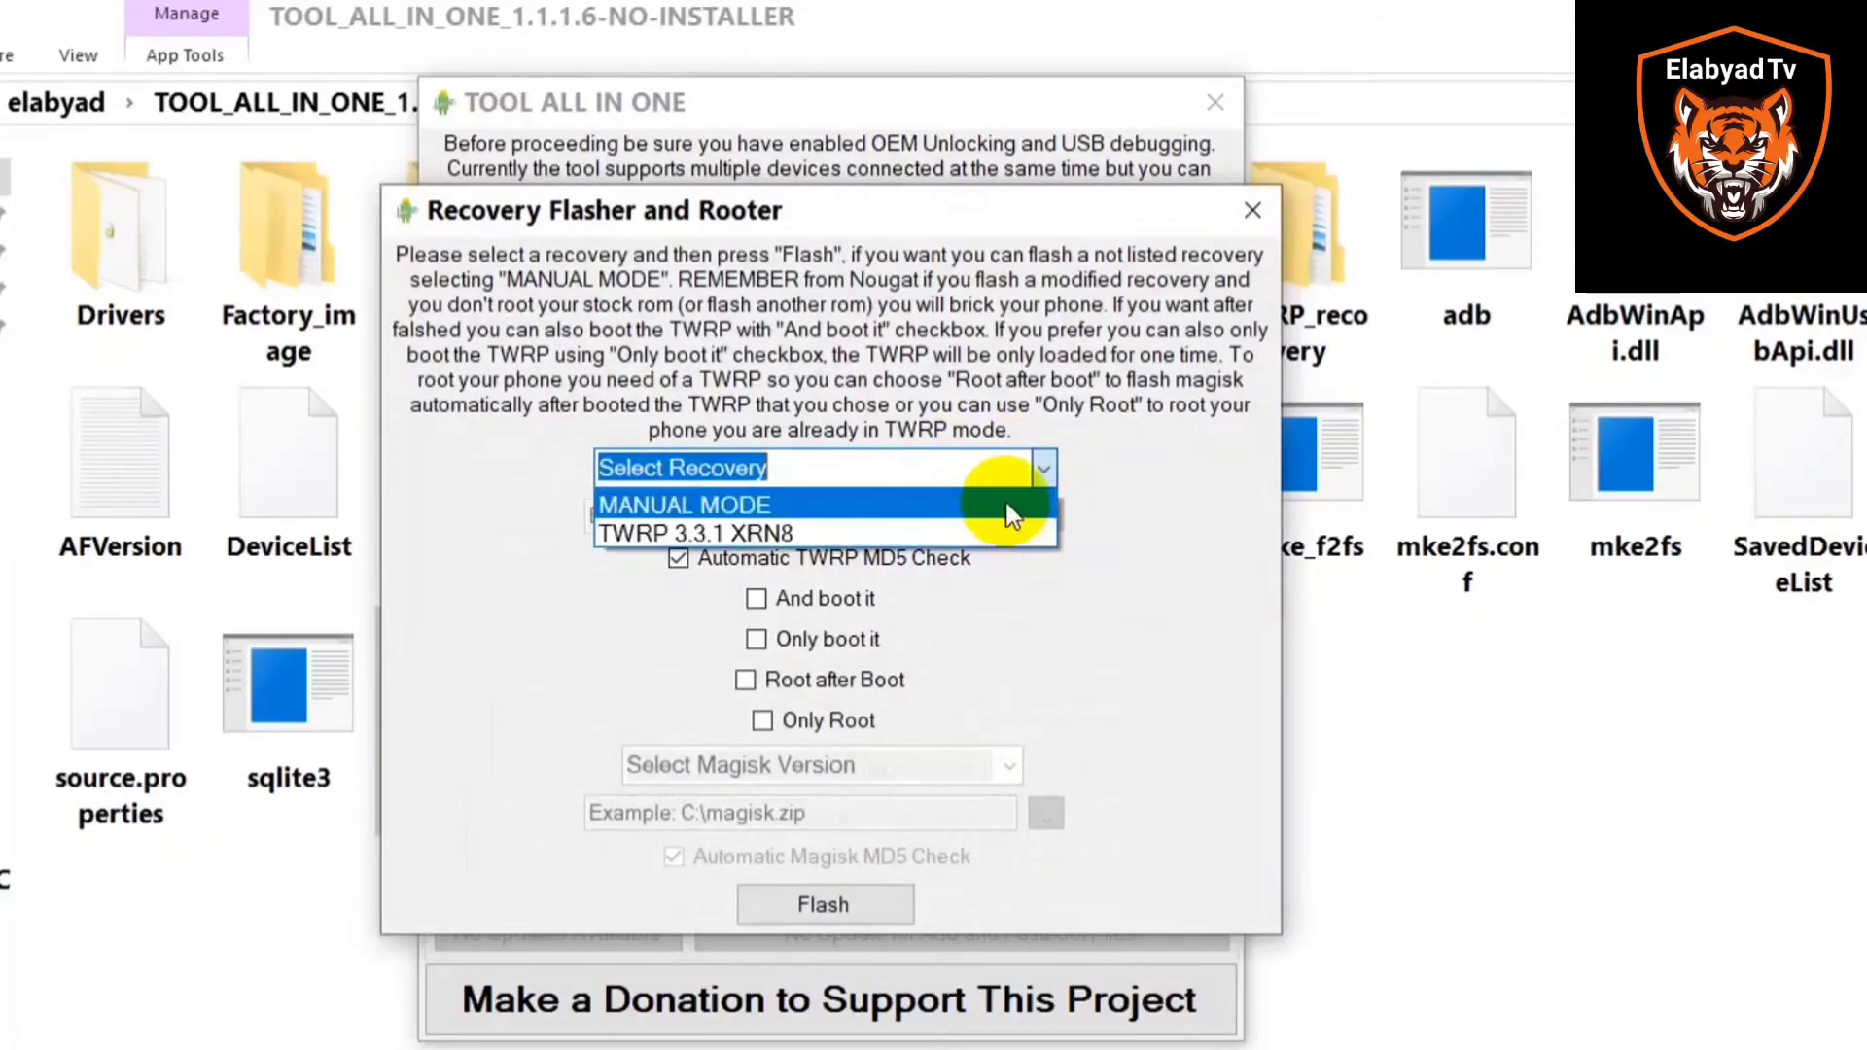
pyautogui.click(1006, 506)
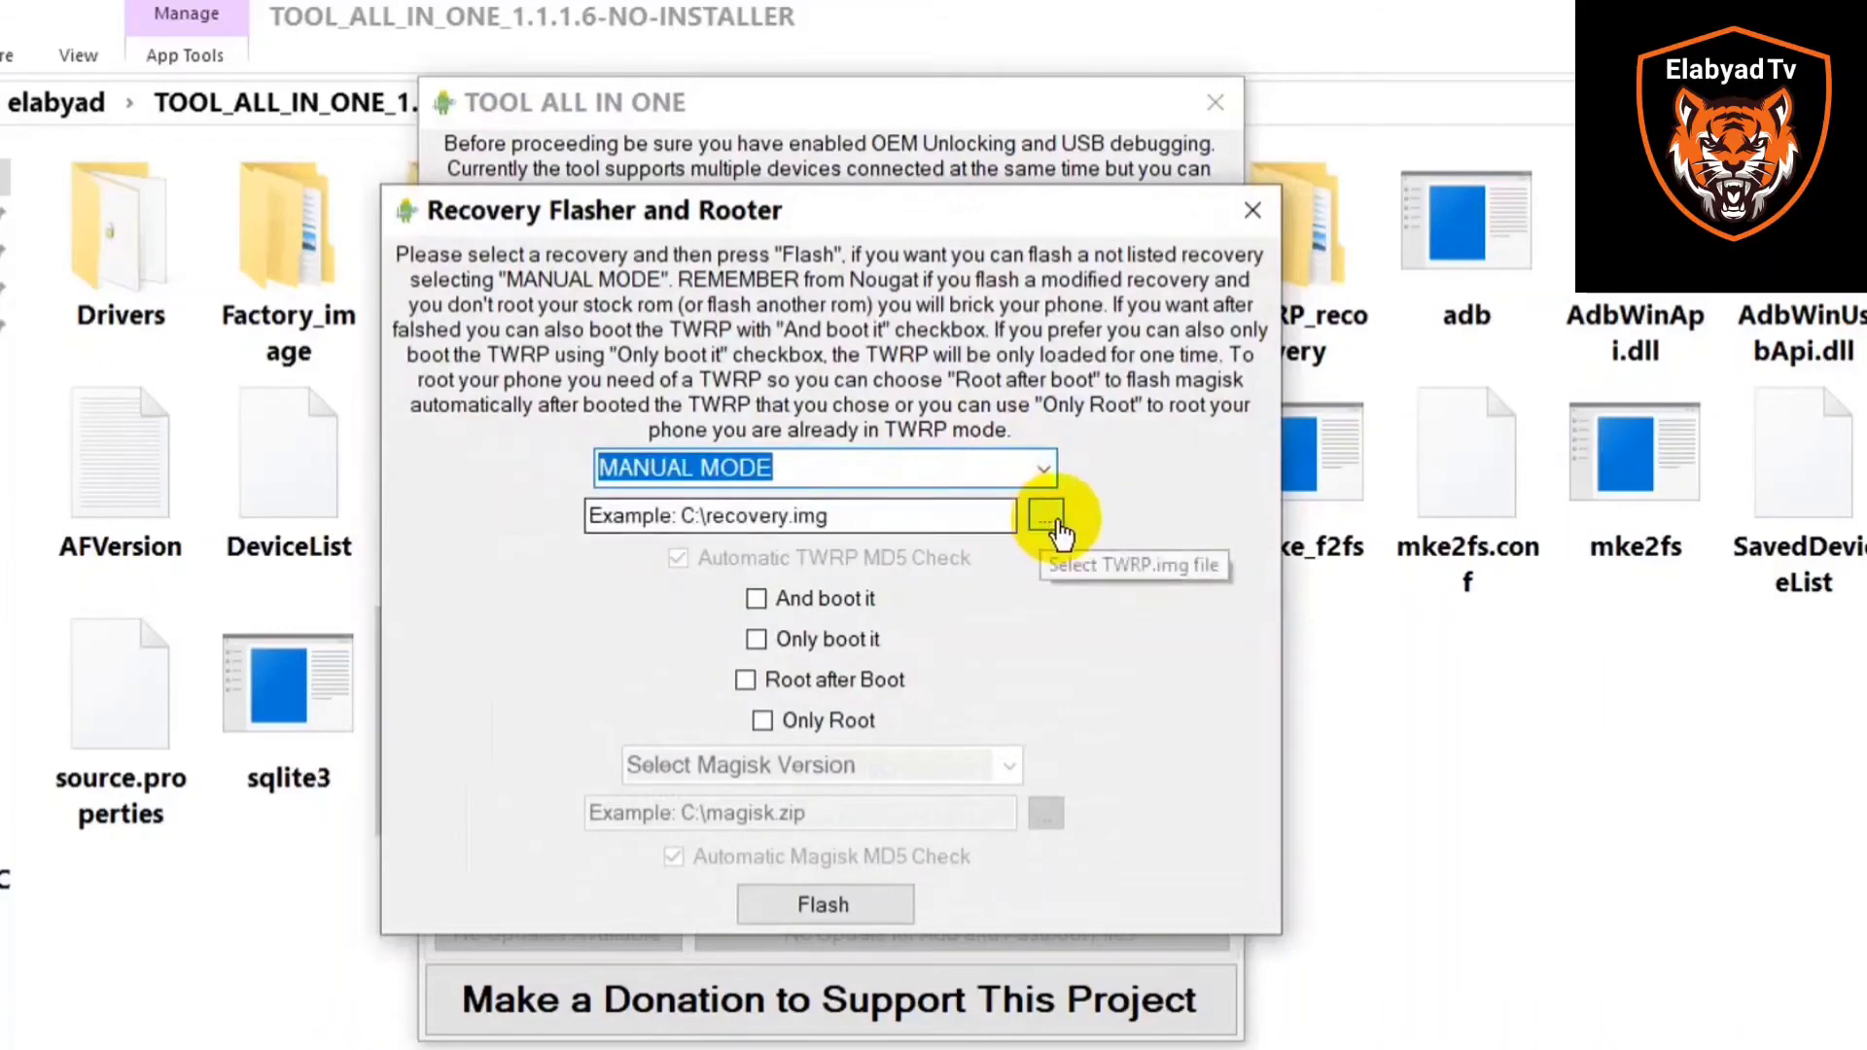
pyautogui.click(1050, 517)
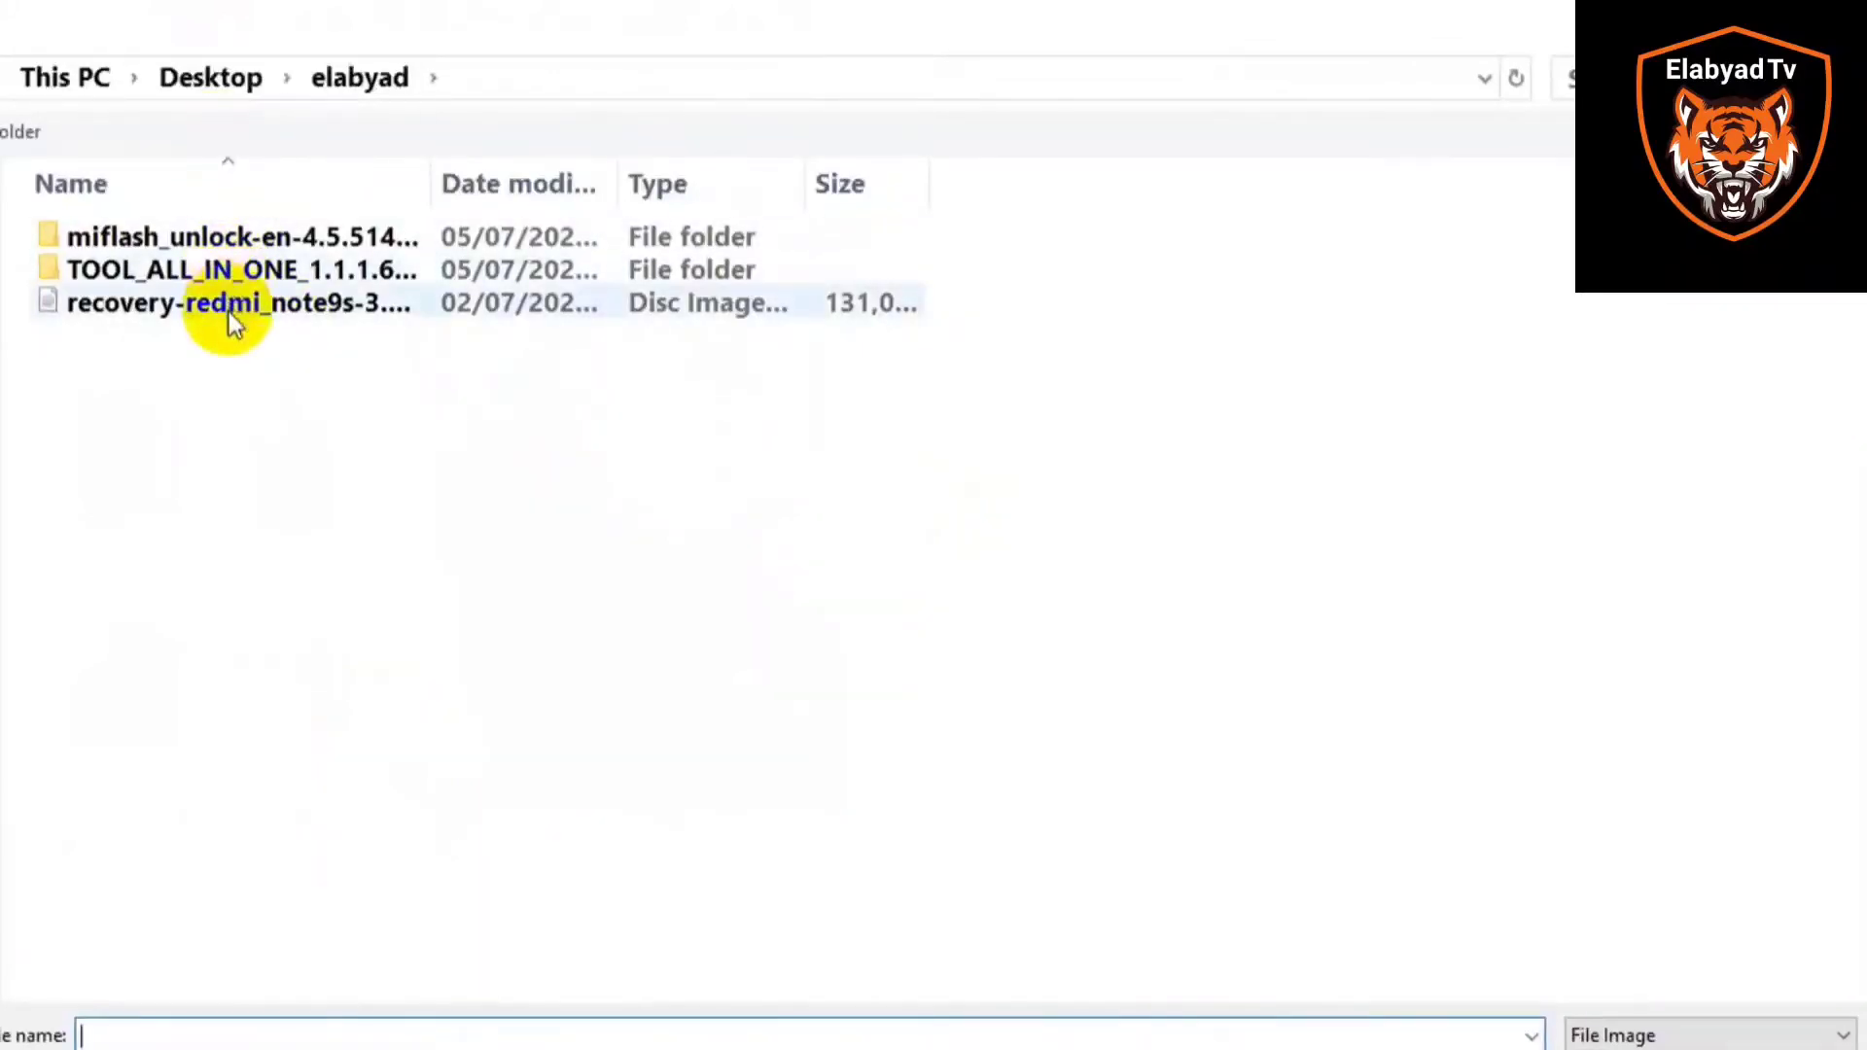
pyautogui.doubleClick(226, 305)
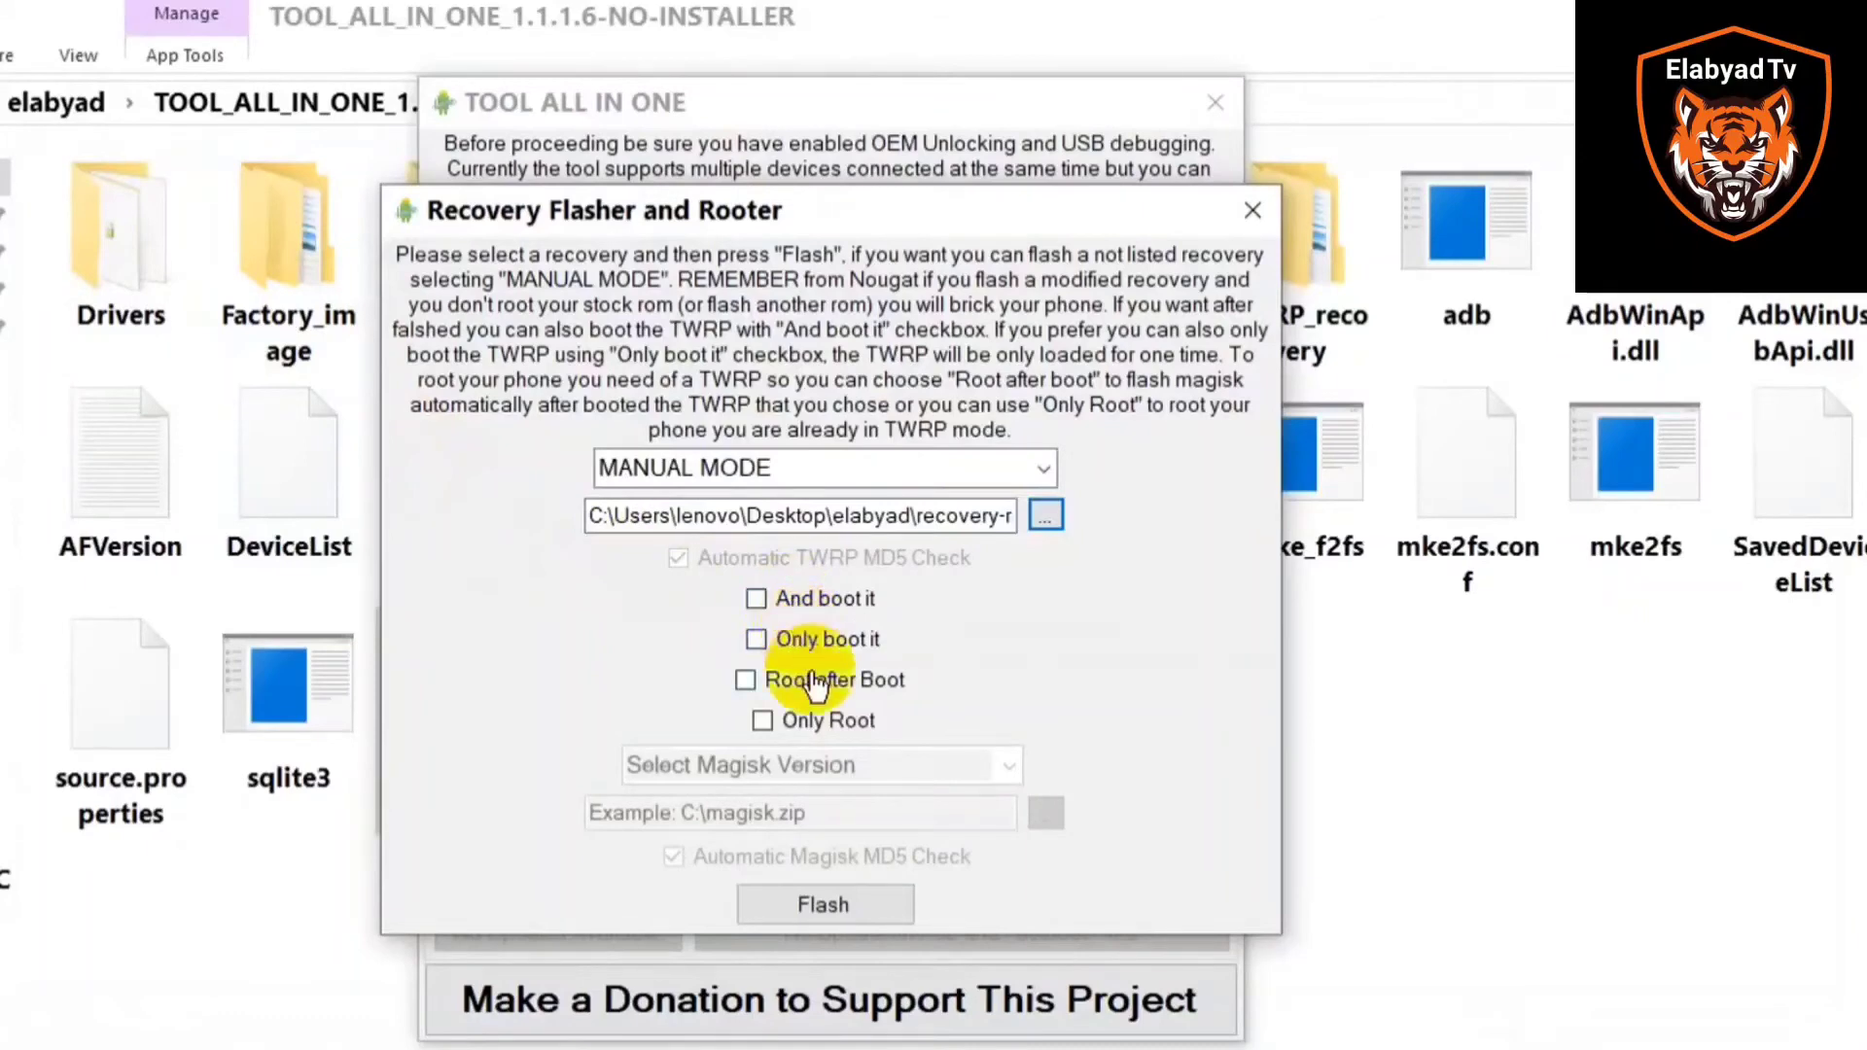
# - Flash the chosen recovery image to the phone, dismiss the command console, and close the Recovery Flasher and the tool
pyautogui.click(858, 916)
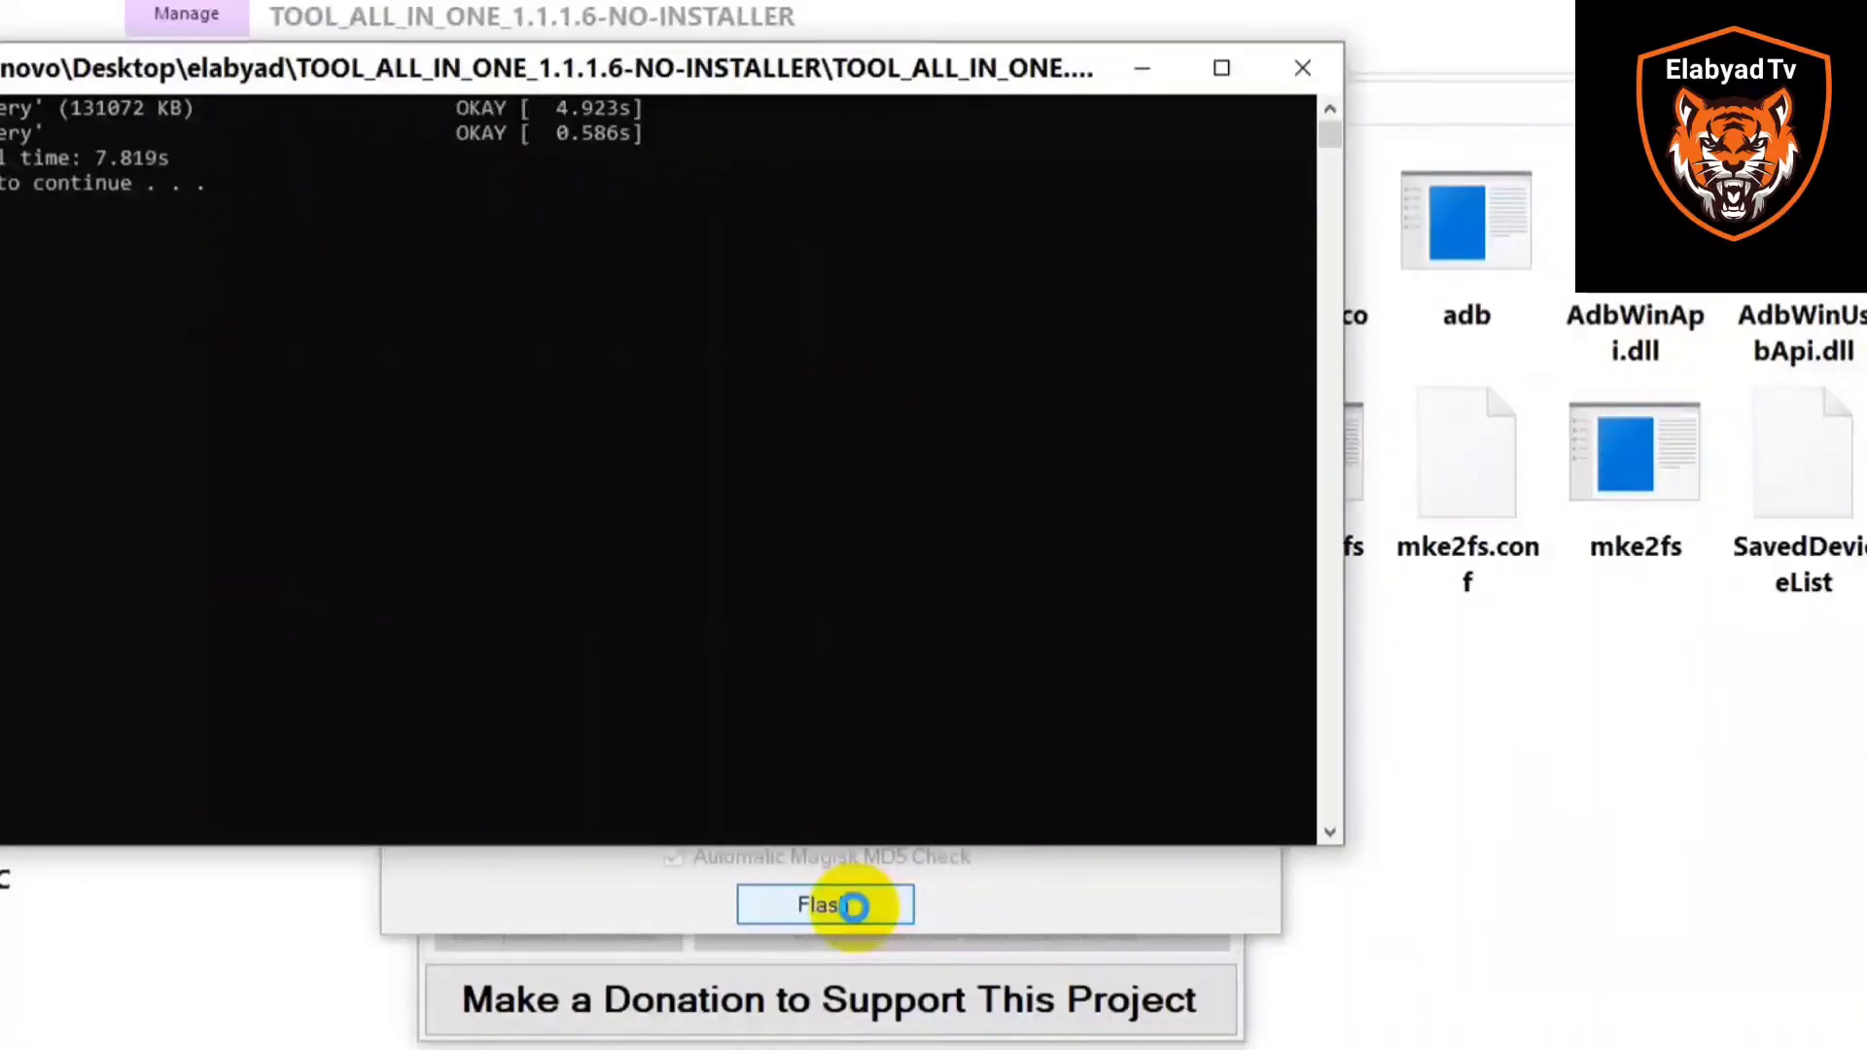
pyautogui.press('Return')
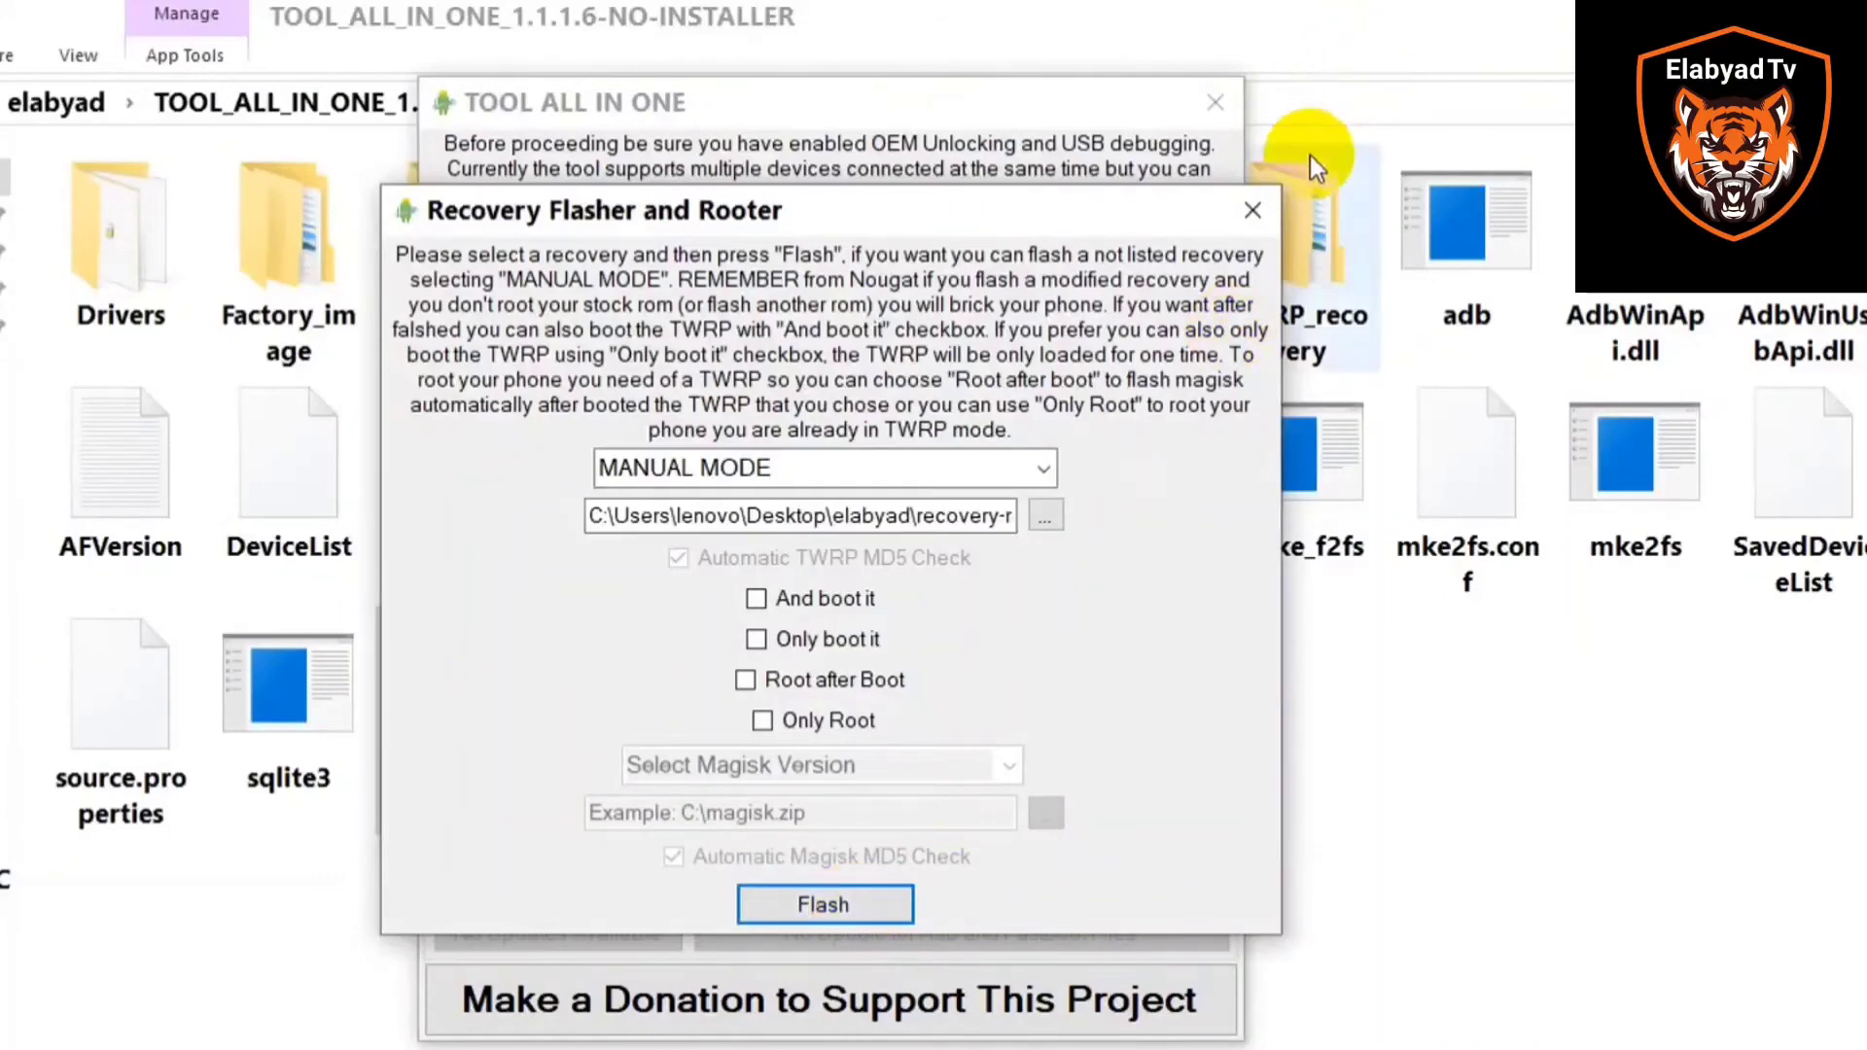
pyautogui.click(1278, 202)
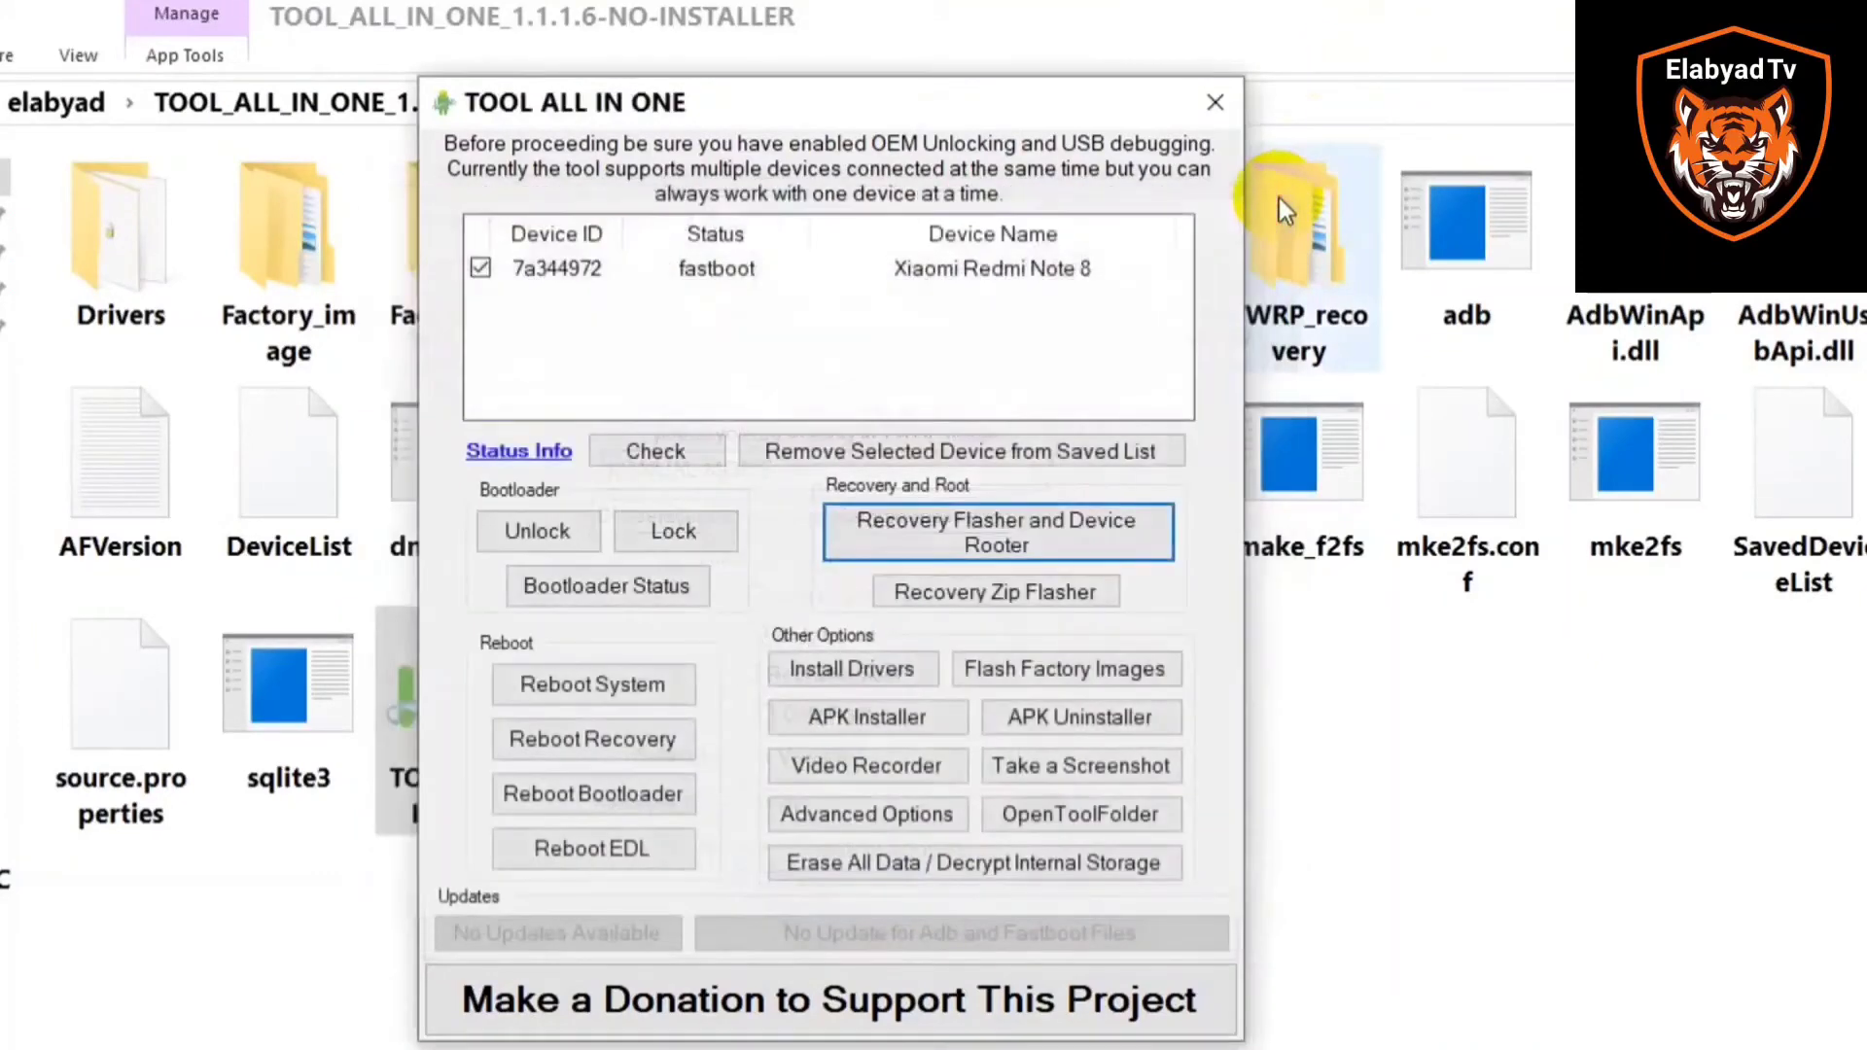
pyautogui.click(1211, 99)
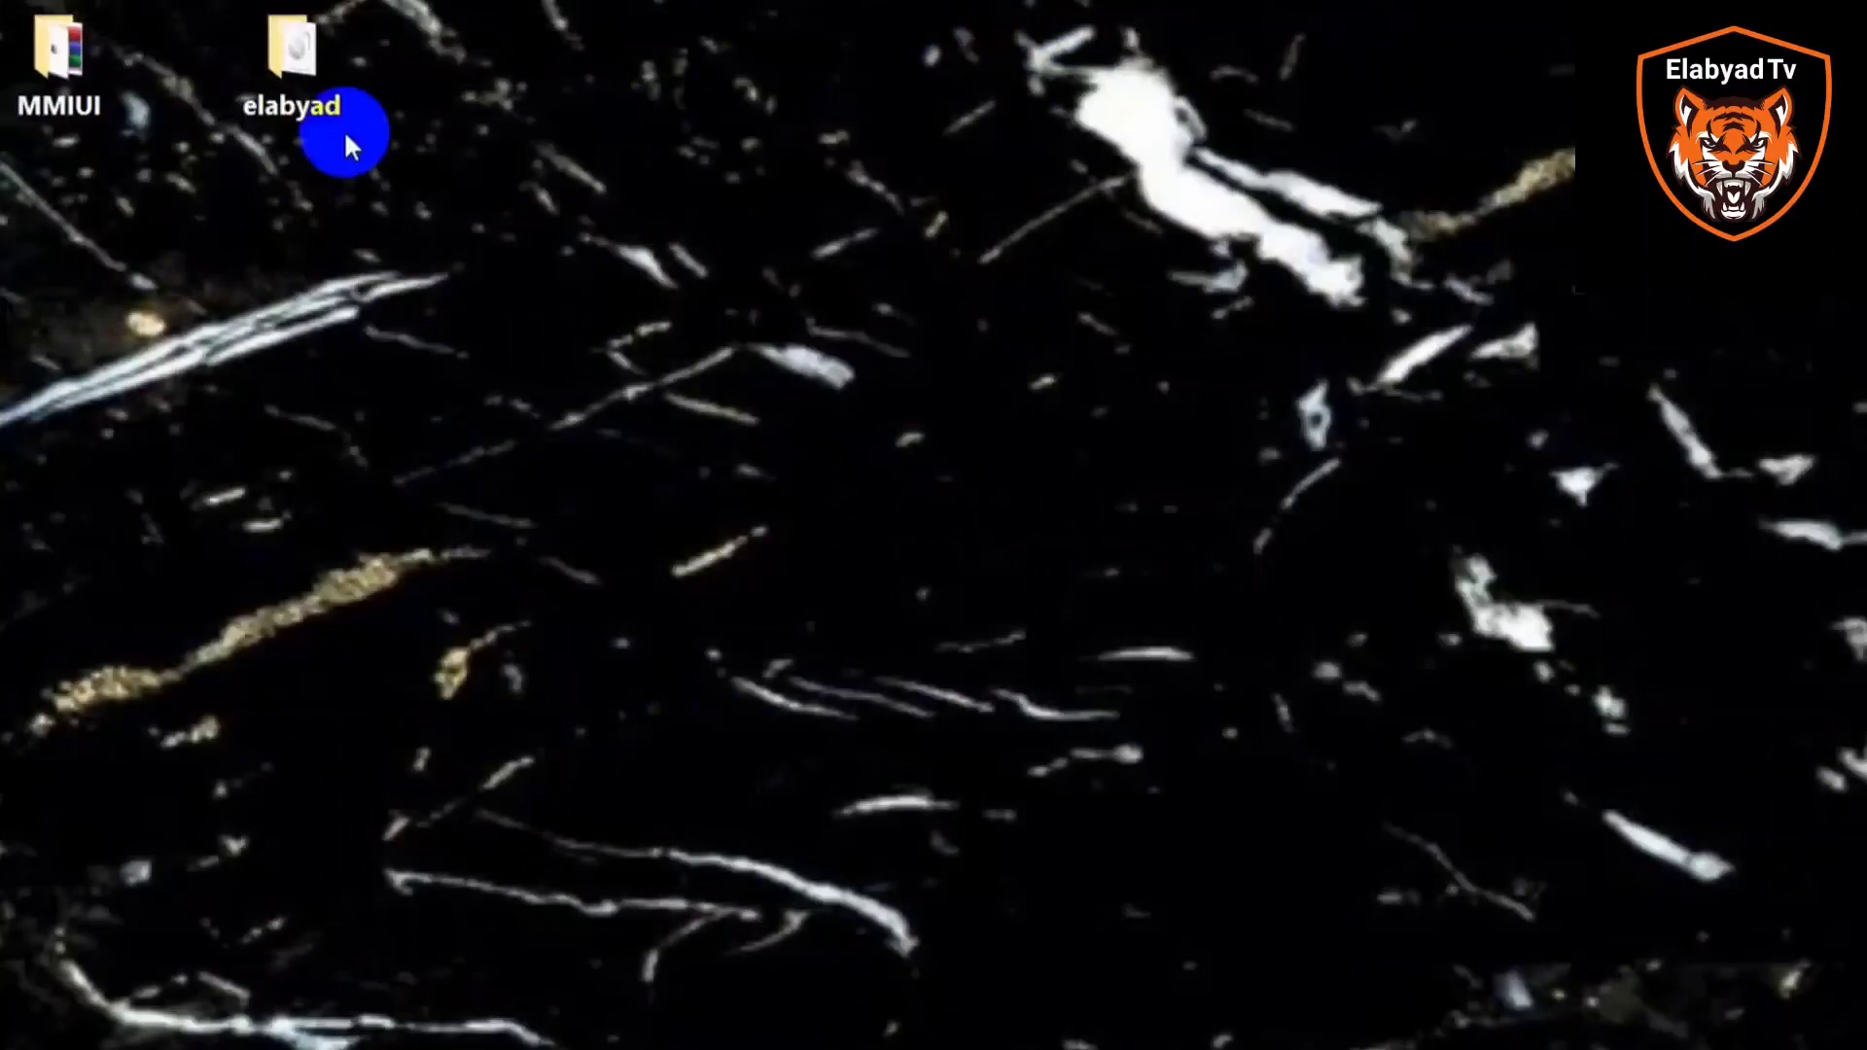
# - Open the desktop's elabyad folder and review its recovery image and the TOOL_ALL_IN_ONE, magisk canary and miflash_unlock archives
pyautogui.click(293, 103)
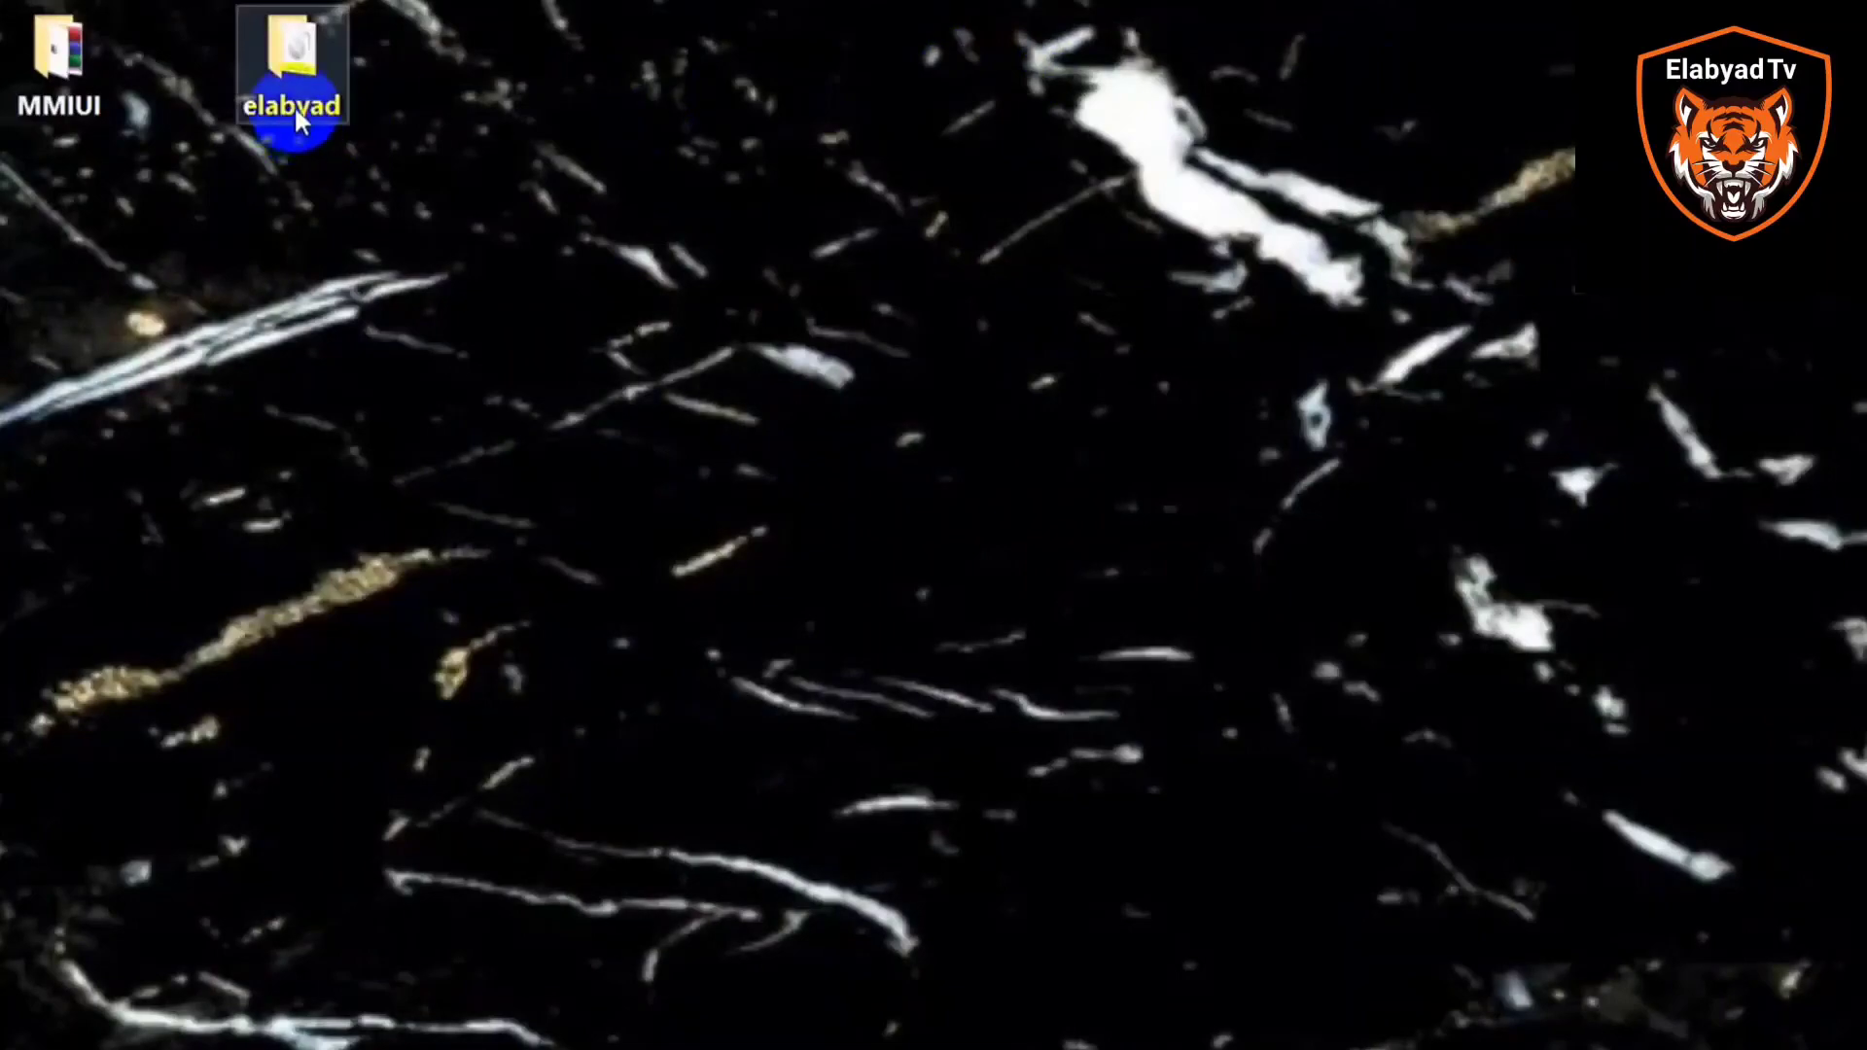
pyautogui.doubleClick(294, 103)
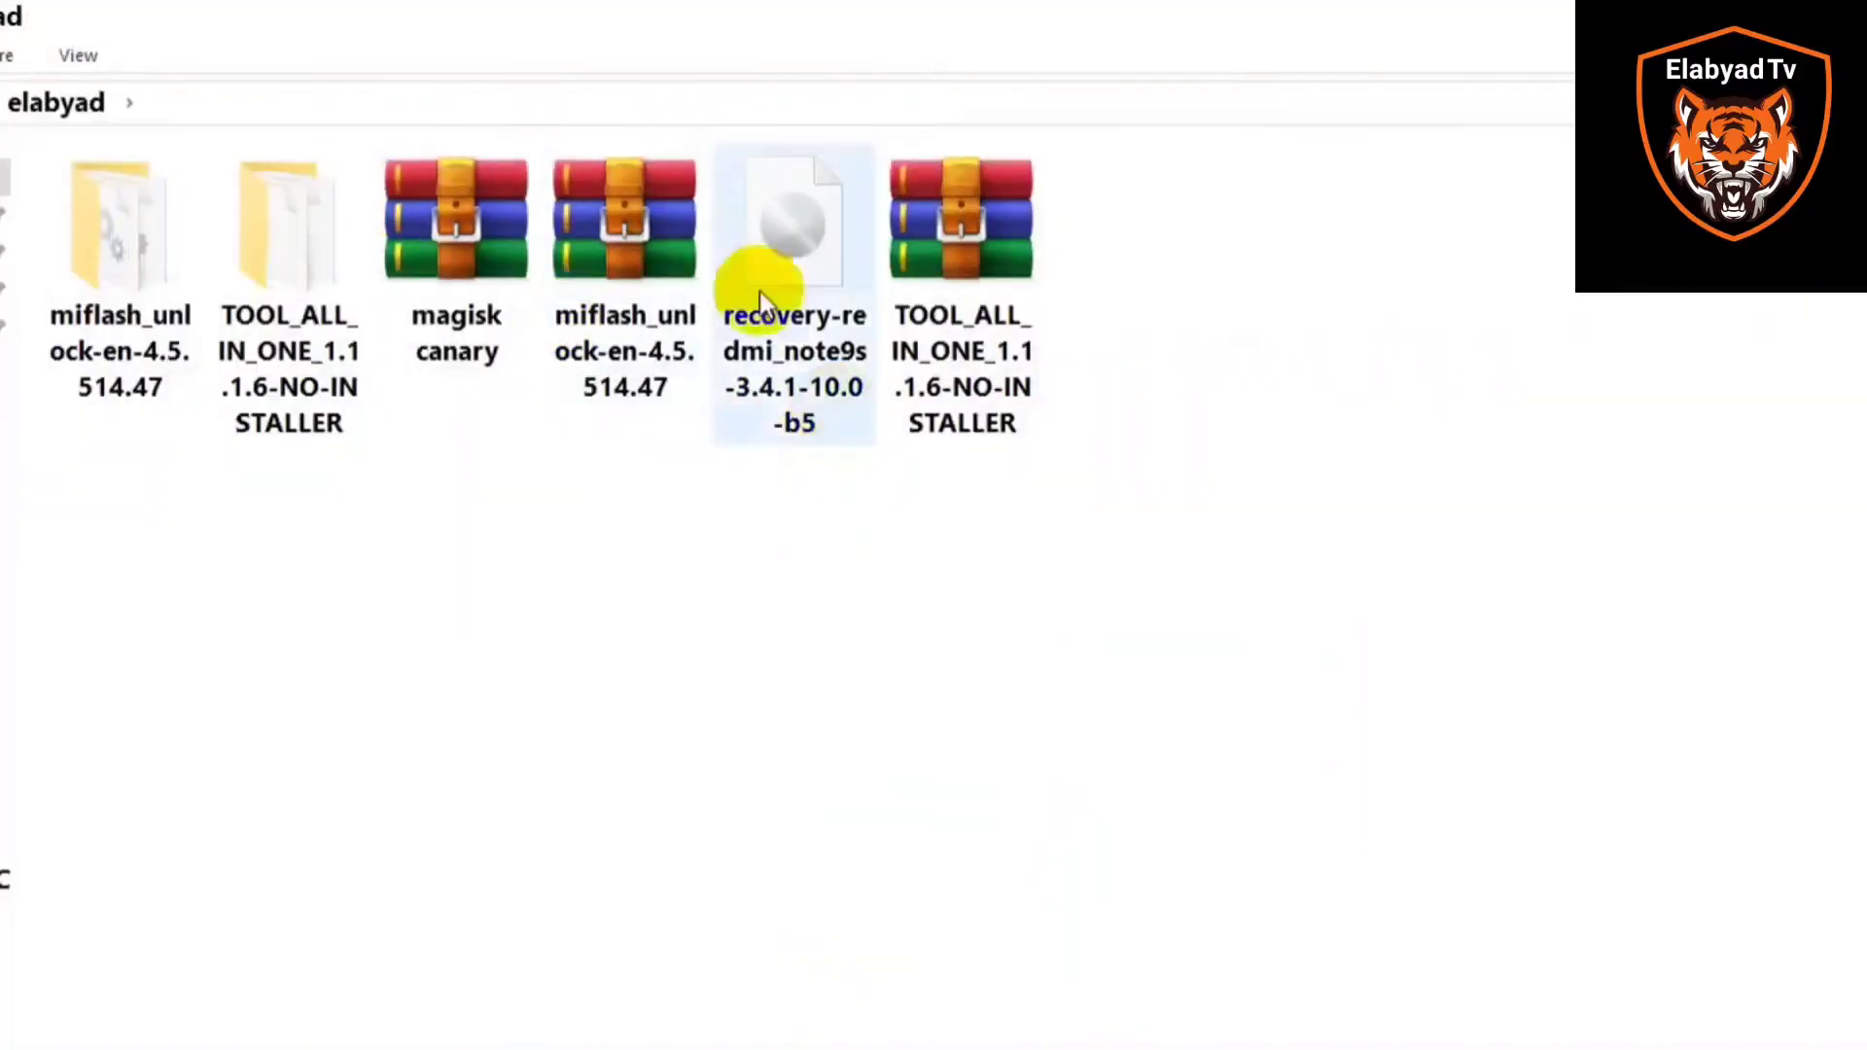
pyautogui.click(784, 255)
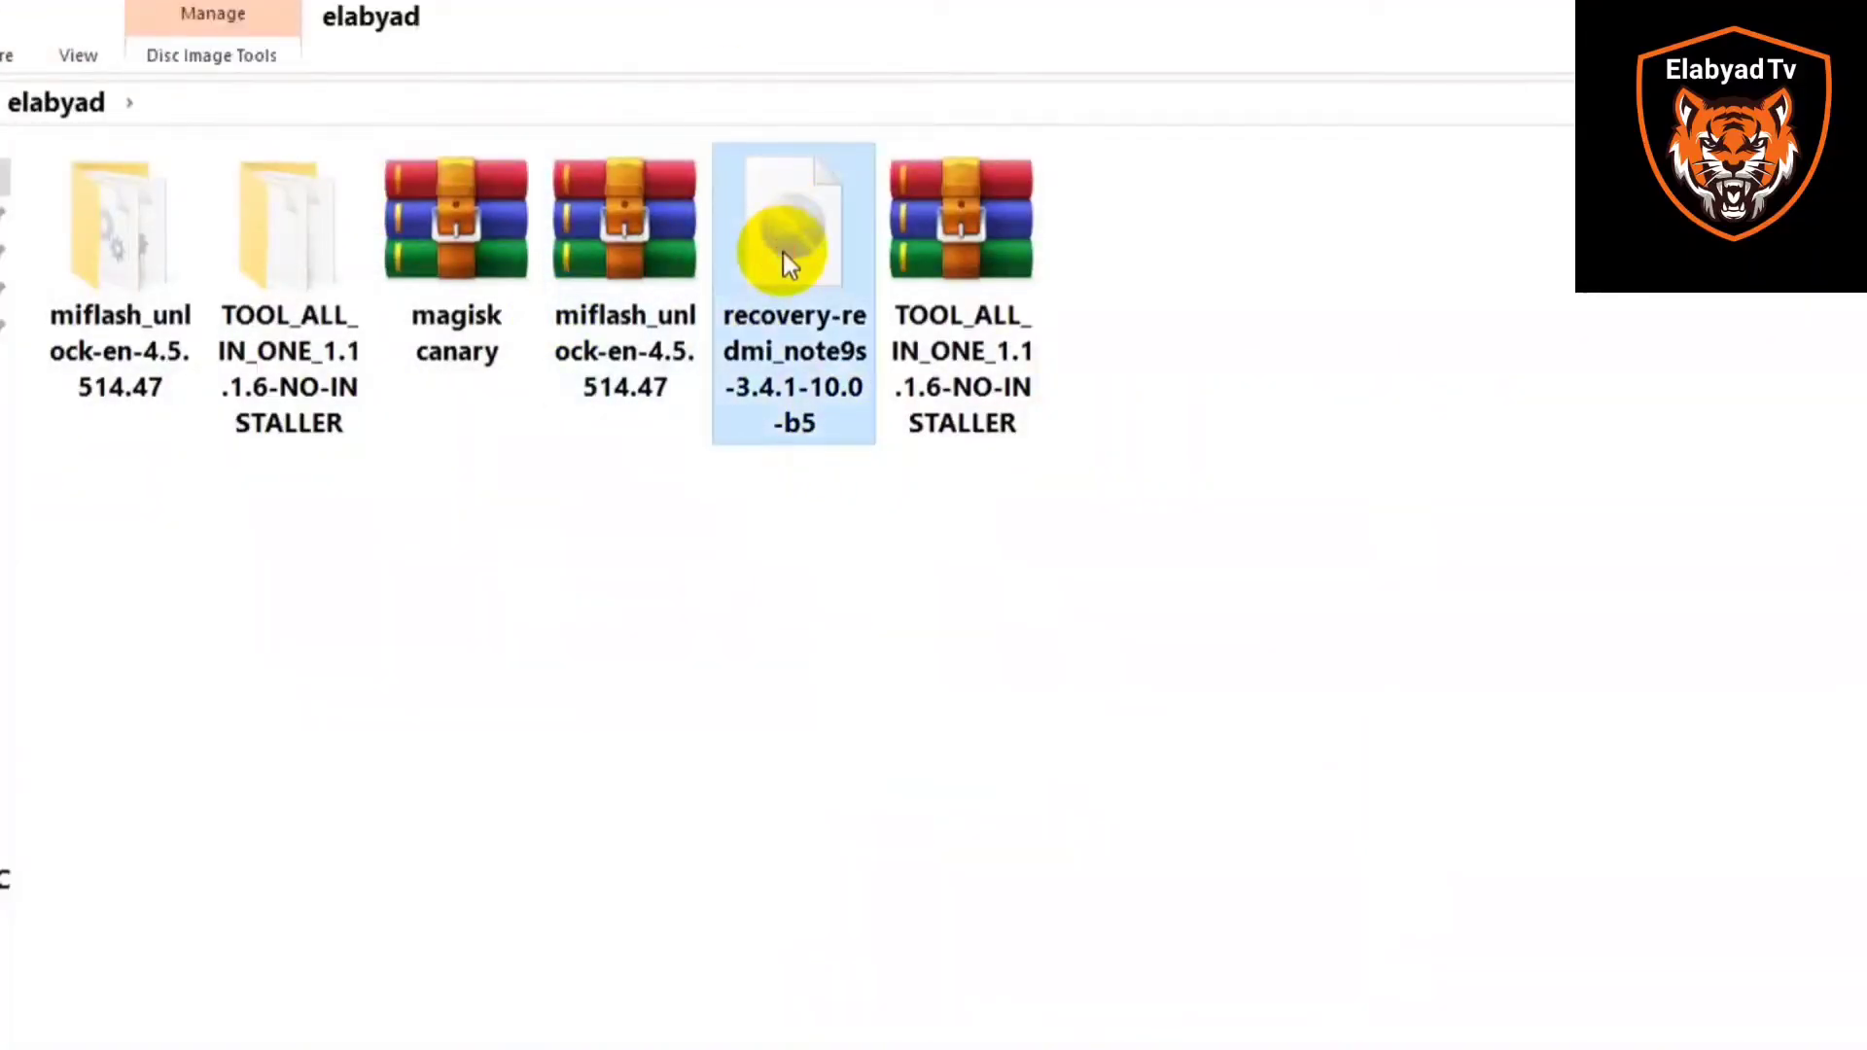
pyautogui.click(990, 311)
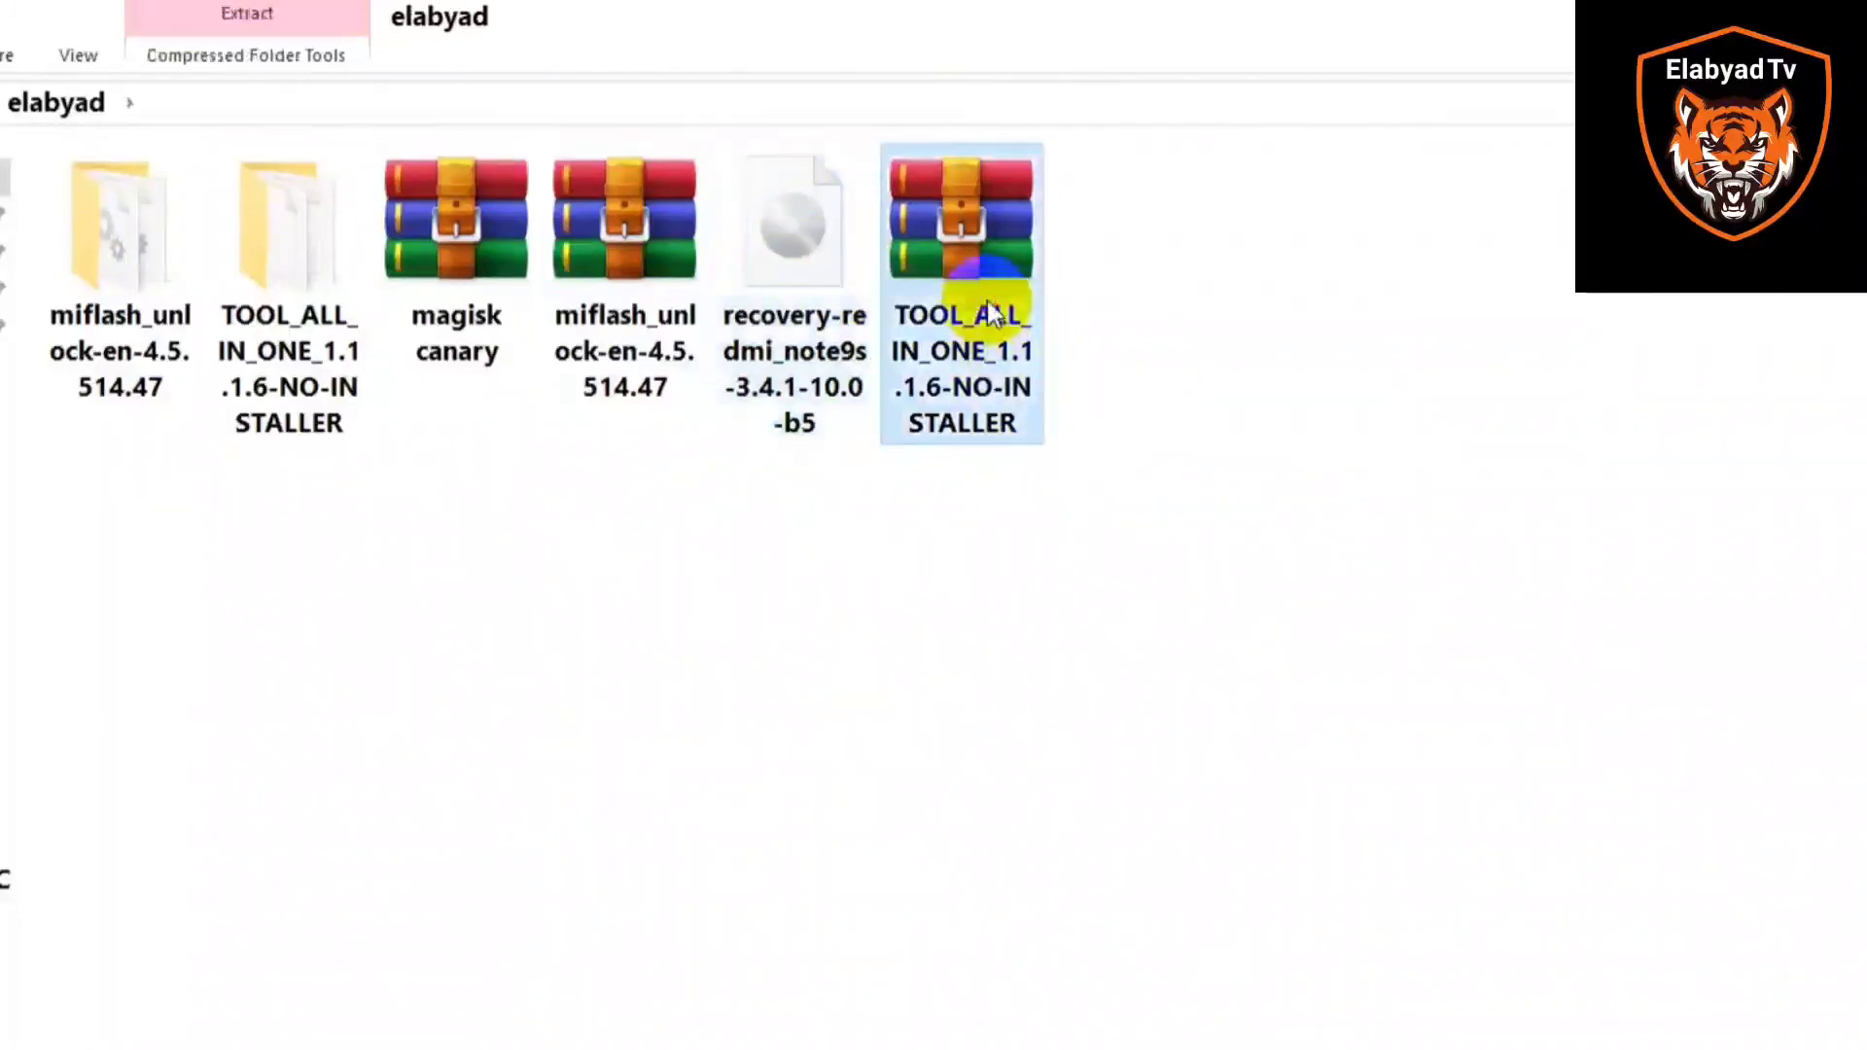
pyautogui.click(447, 363)
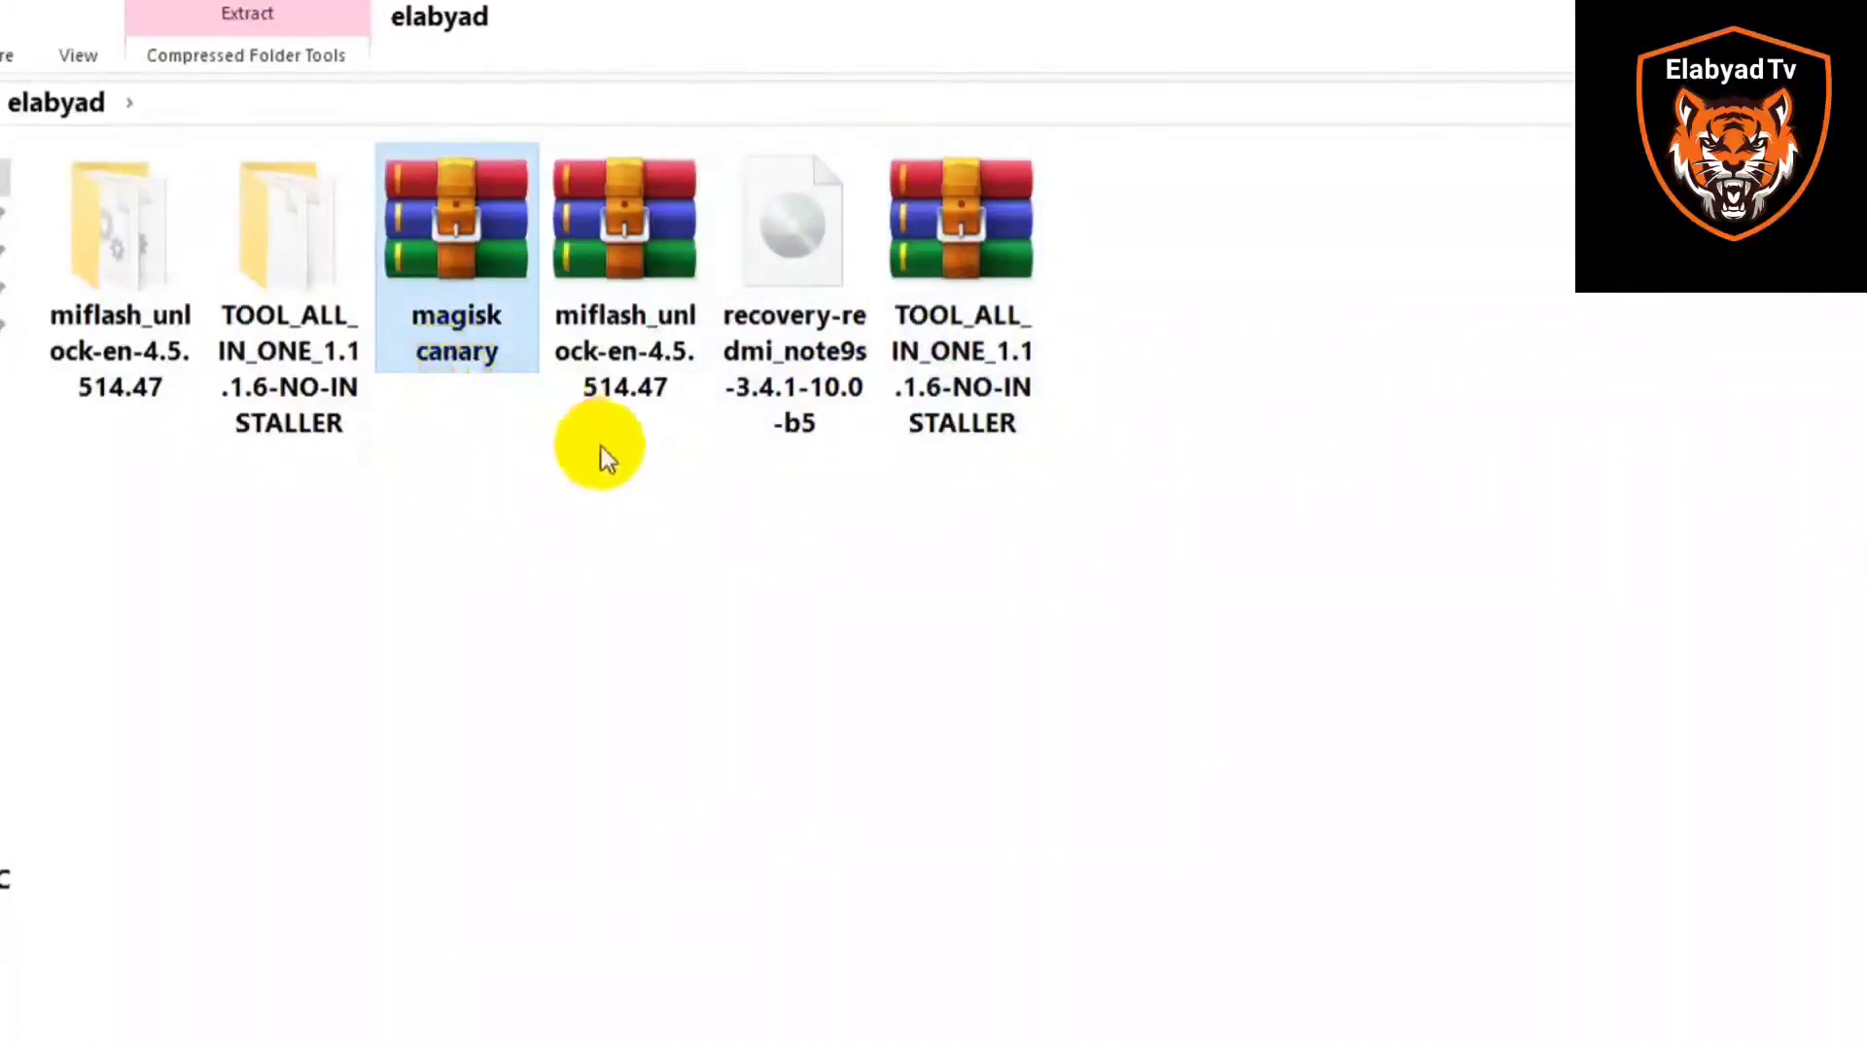
pyautogui.click(612, 385)
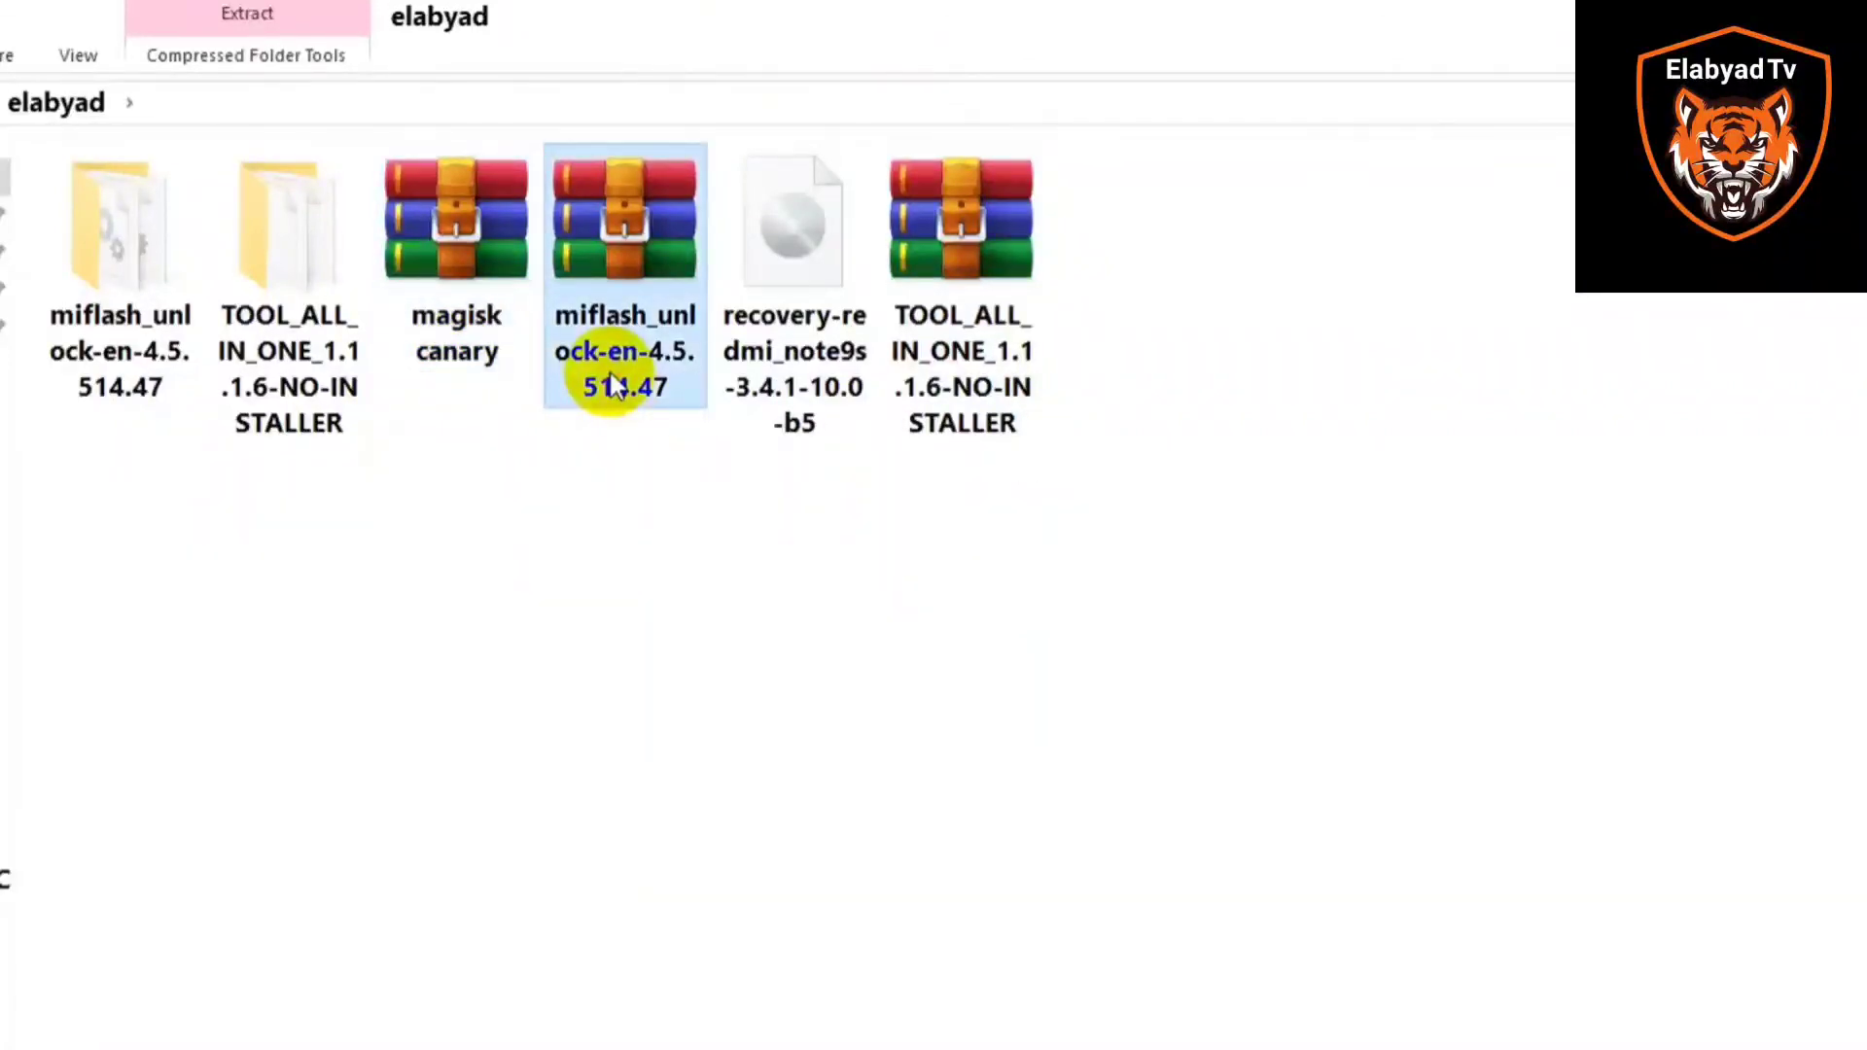